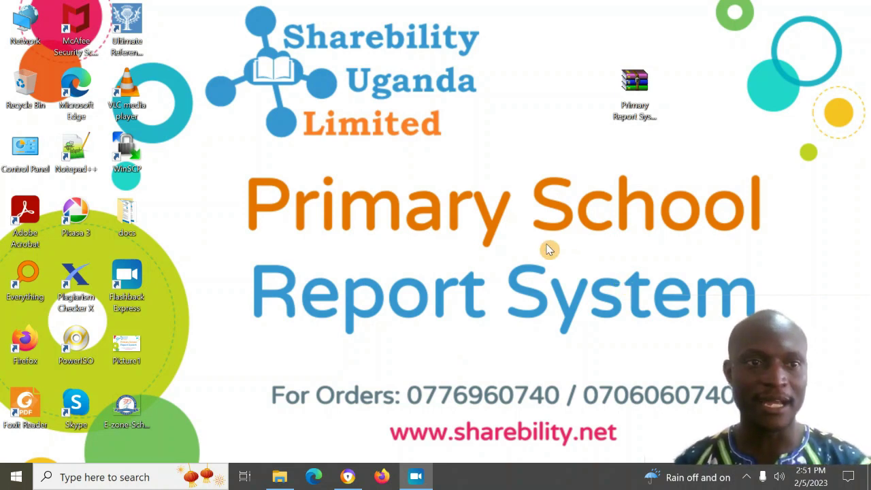
# Nudge the Primary Report System V1.0 archive icon slightly left on the desktop
pyautogui.click(630, 101)
pyautogui.rightClick(630, 101)
pyautogui.click(583, 81)
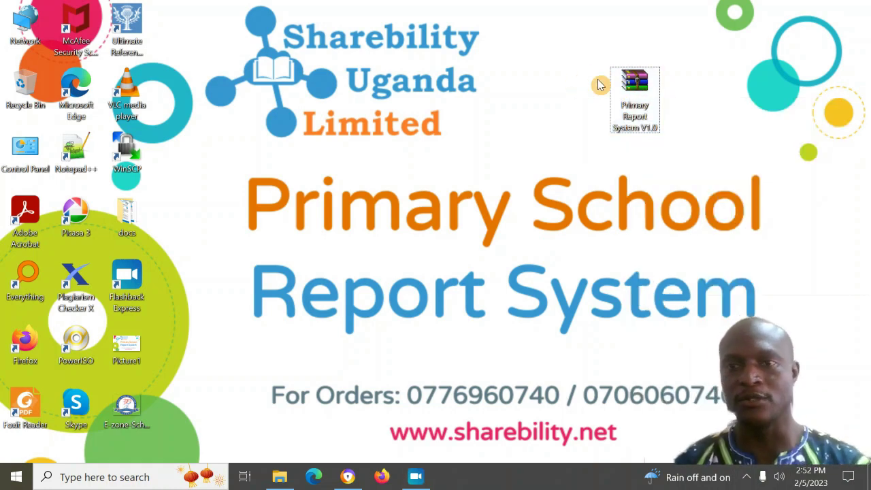
pyautogui.click(654, 87)
pyautogui.moveTo(612, 74); pyautogui.dragTo(611, 73)
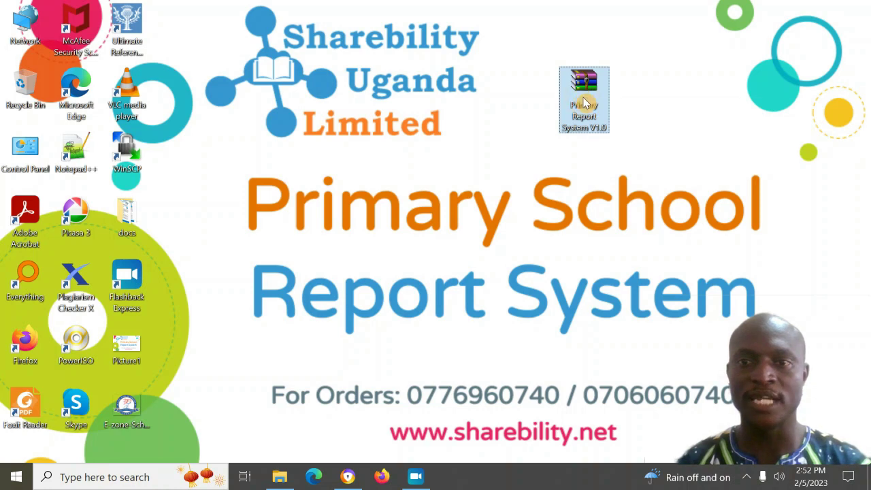
# Extract the archive to a Primary Report System V1.0 folder, entering the archive password
pyautogui.rightClick(584, 102)
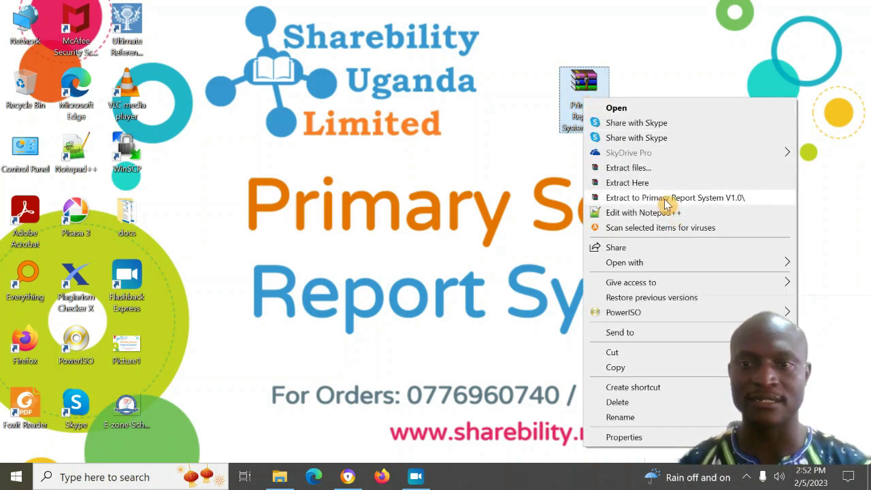
pyautogui.click(665, 198)
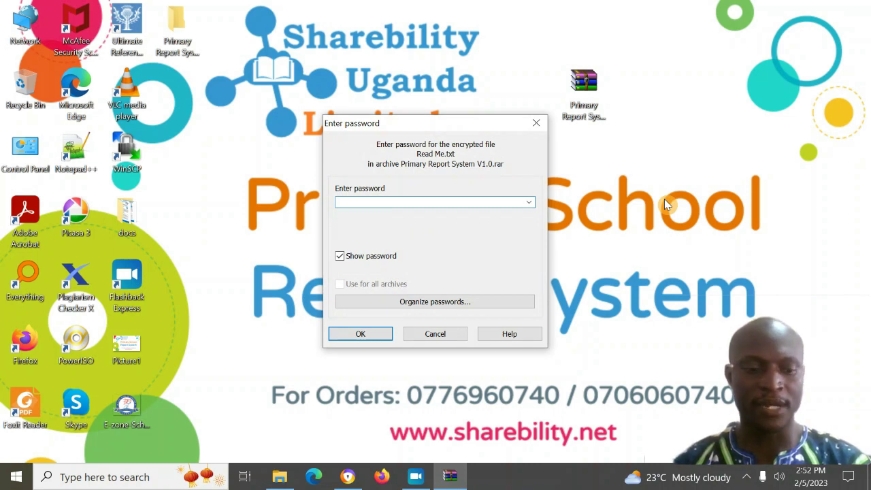
pyautogui.click(381, 257)
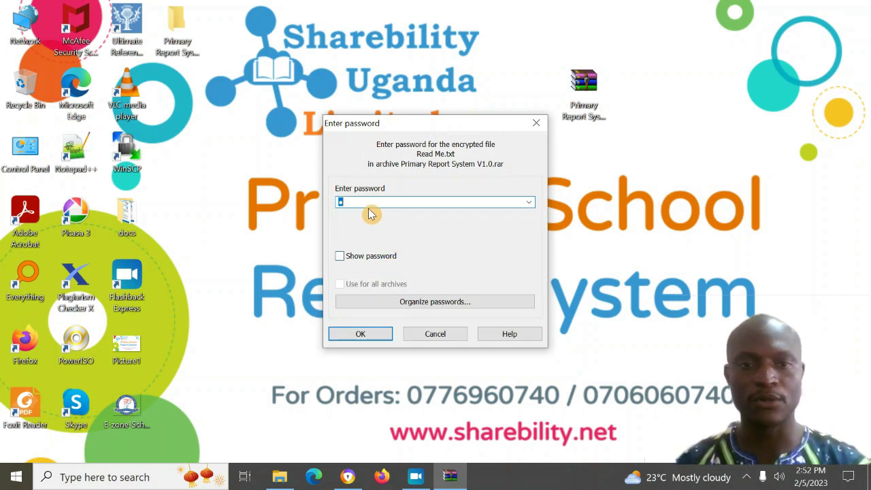
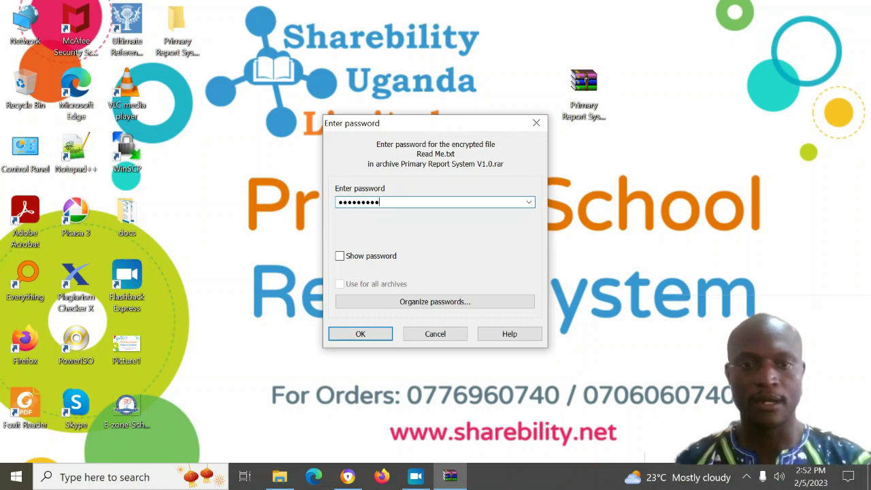
pyautogui.click(364, 334)
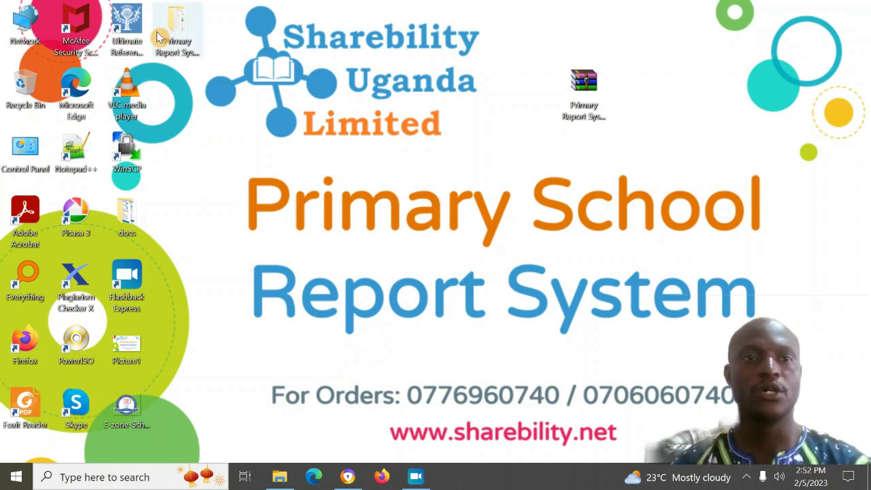
# Open the extracted report system folder and browse the pupil photos in PHOTOS
pyautogui.moveTo(176, 28); pyautogui.dragTo(232, 102)
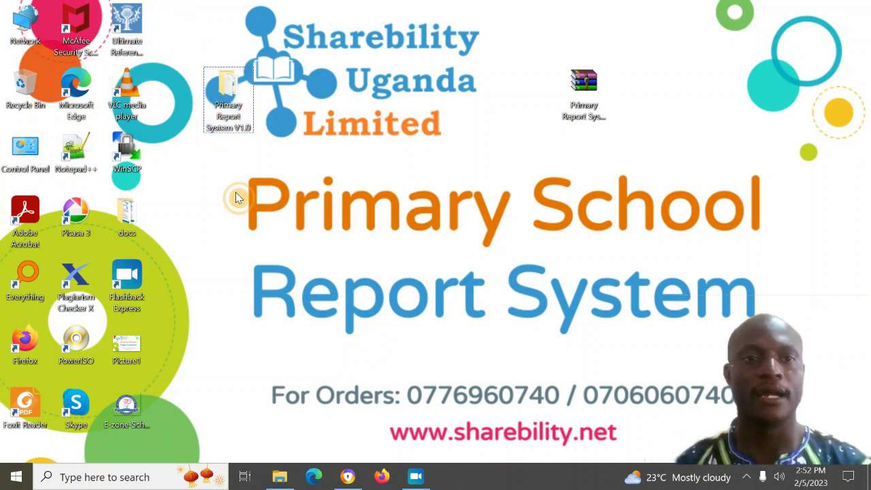
pyautogui.doubleClick(236, 100)
pyautogui.moveTo(265, 212); pyautogui.dragTo(296, 300)
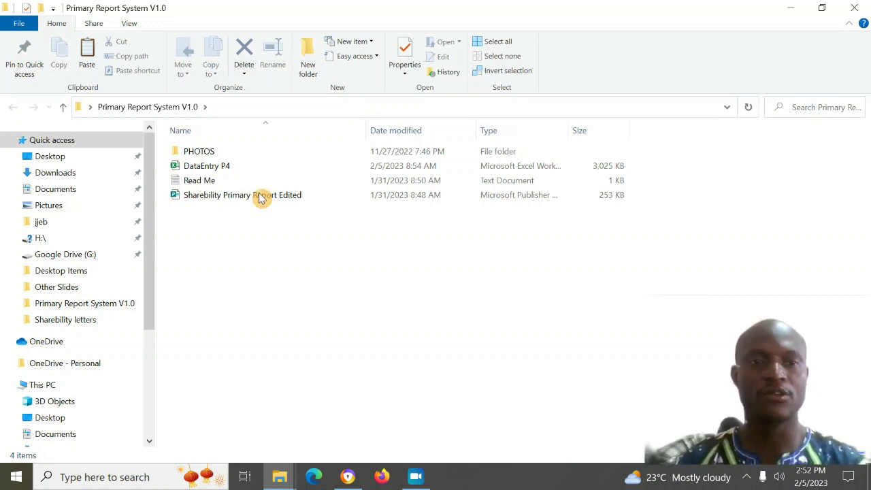
pyautogui.click(205, 151)
pyautogui.doubleClick(205, 151)
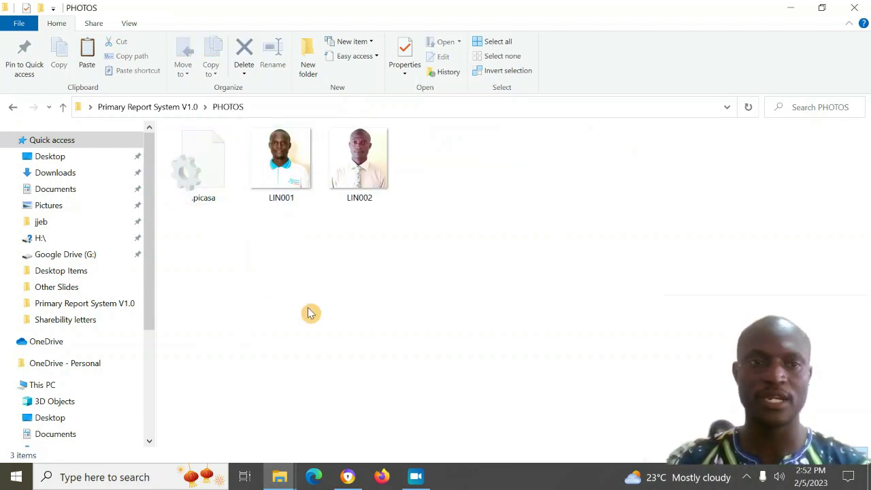
pyautogui.hotkey('alt', 'Left')
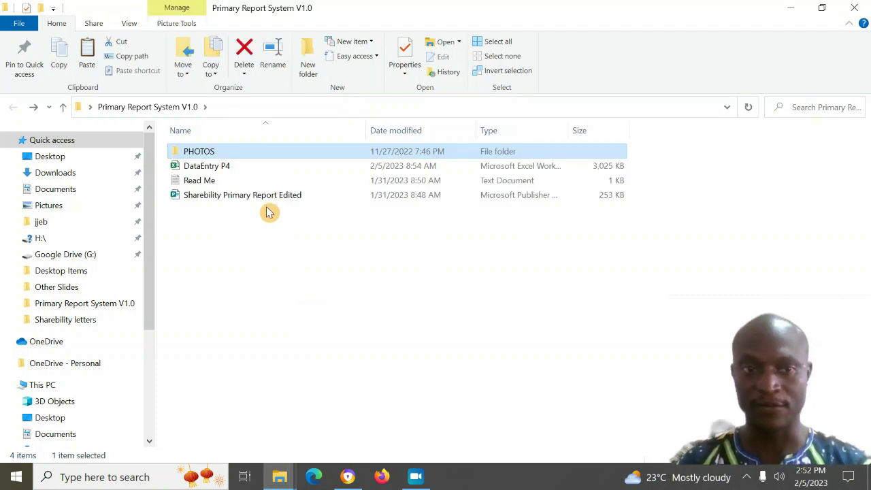
# Look over the folder's files and open the Read Me notes
pyautogui.click(216, 165)
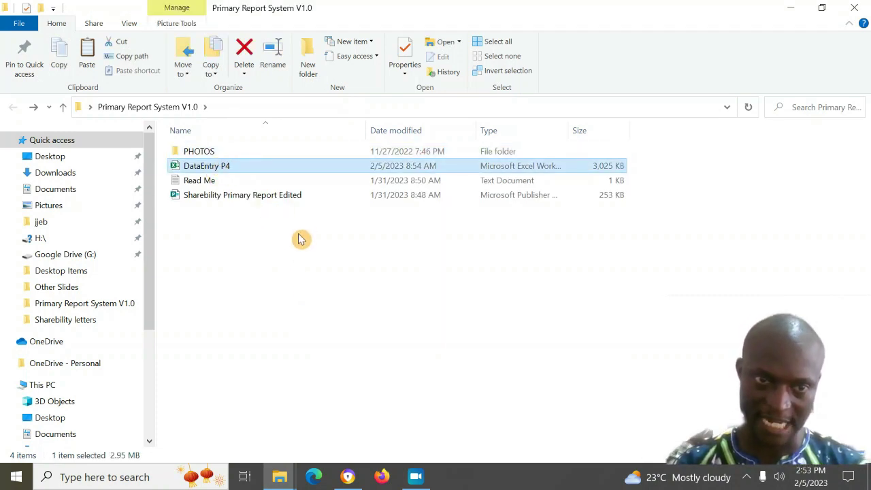
pyautogui.click(204, 195)
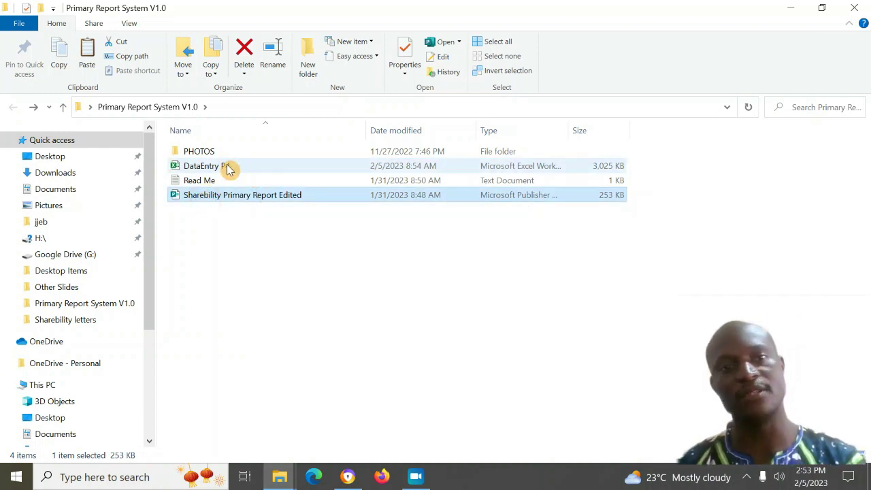
pyautogui.click(220, 183)
pyautogui.doubleClick(219, 184)
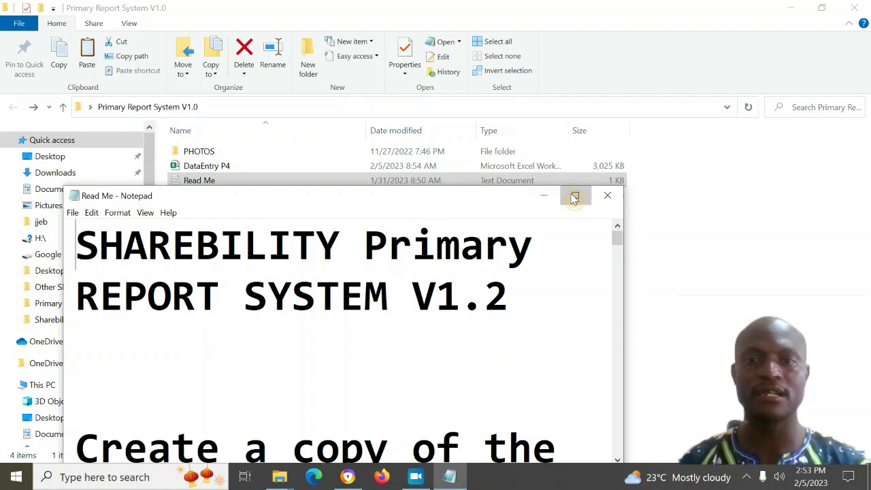
# Maximise the Read Me, scroll through it, highlight the sharebility.net/software link, then minimise it
pyautogui.click(575, 196)
pyautogui.moveTo(862, 96); pyautogui.dragTo(866, 415)
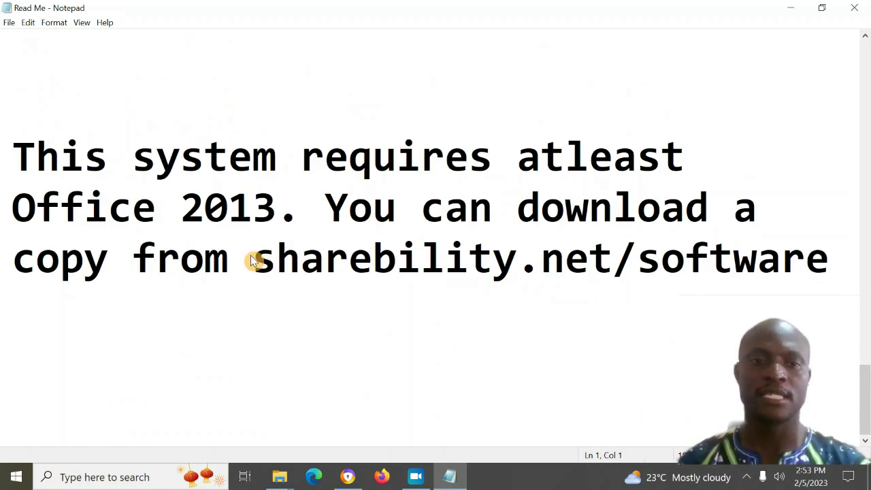
pyautogui.moveTo(252, 261); pyautogui.dragTo(805, 272)
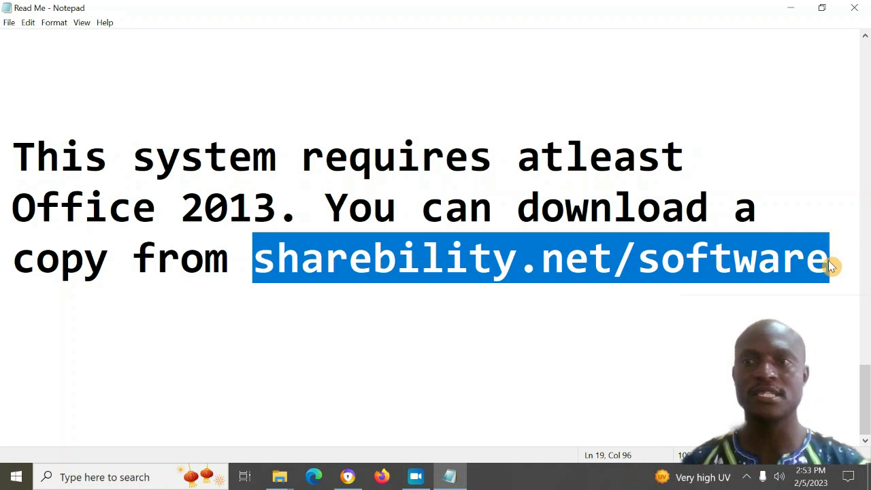
pyautogui.click(790, 8)
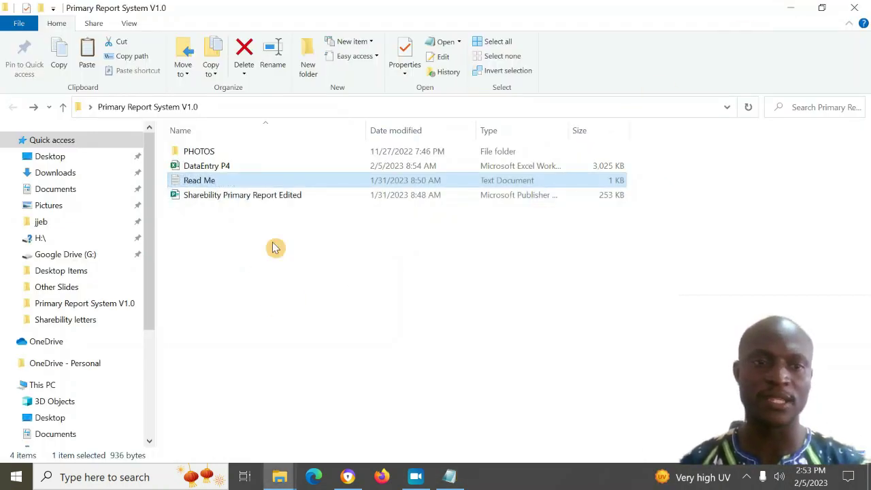
# Copy the DataEntry P4 workbook and paste a duplicate into the same folder
pyautogui.click(220, 167)
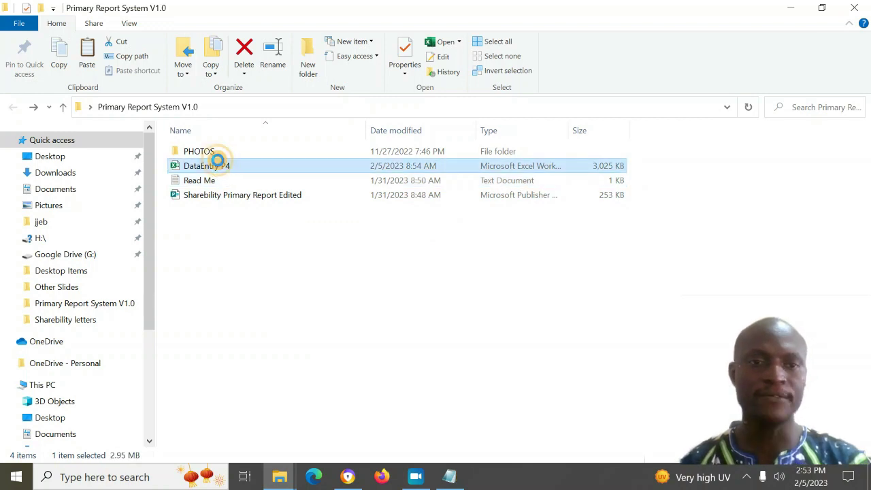
pyautogui.rightClick(220, 165)
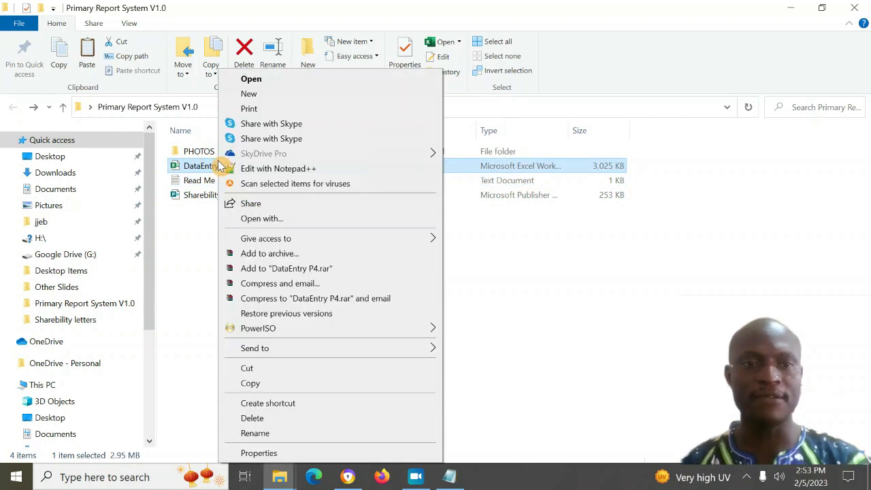
pyautogui.click(257, 384)
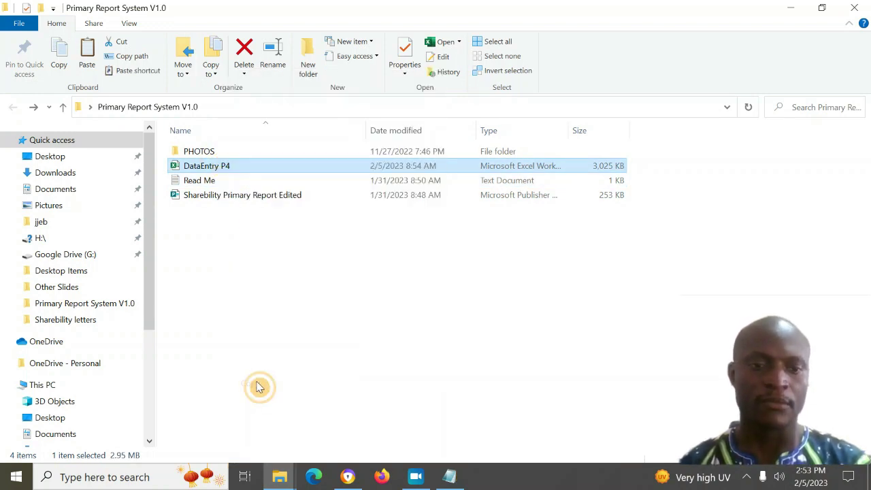
pyautogui.rightClick(240, 258)
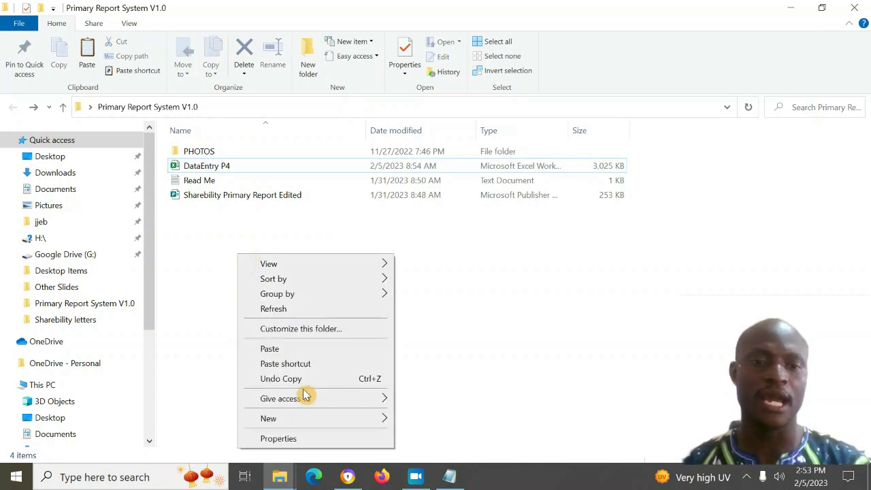
pyautogui.click(270, 348)
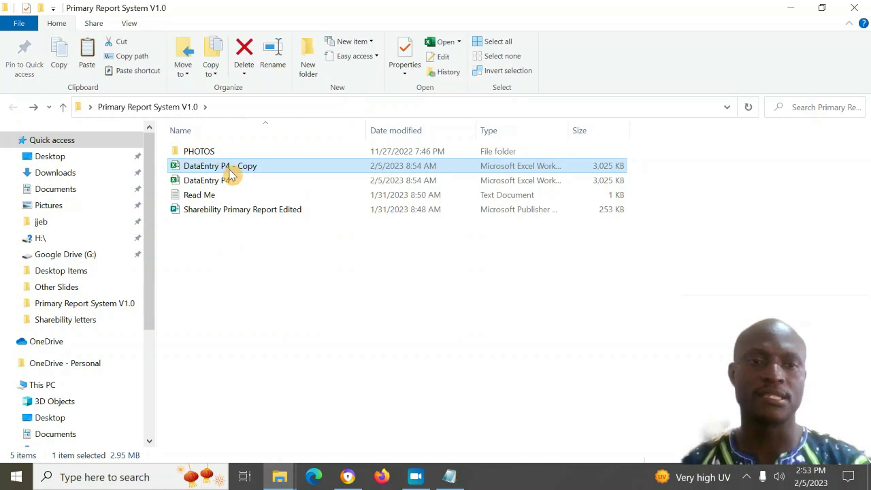
# Rename the duplicate workbook to P7 MARKSHEET and select it
pyautogui.rightClick(225, 169)
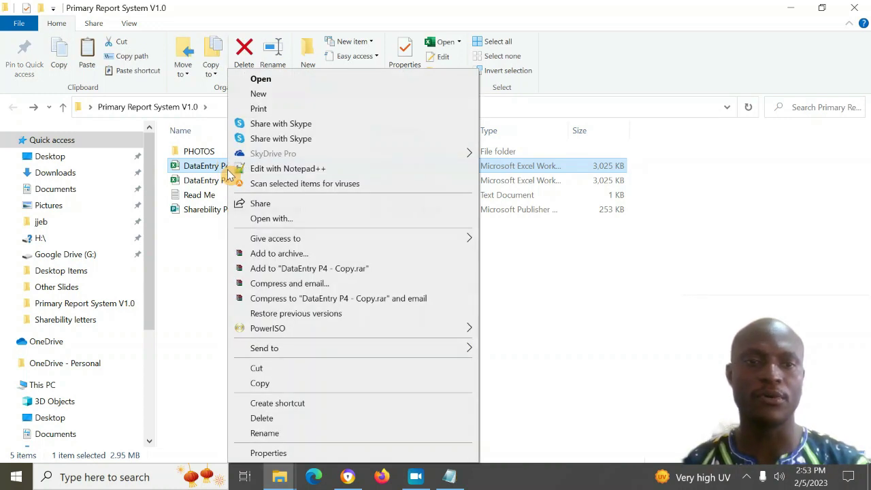
pyautogui.click(263, 432)
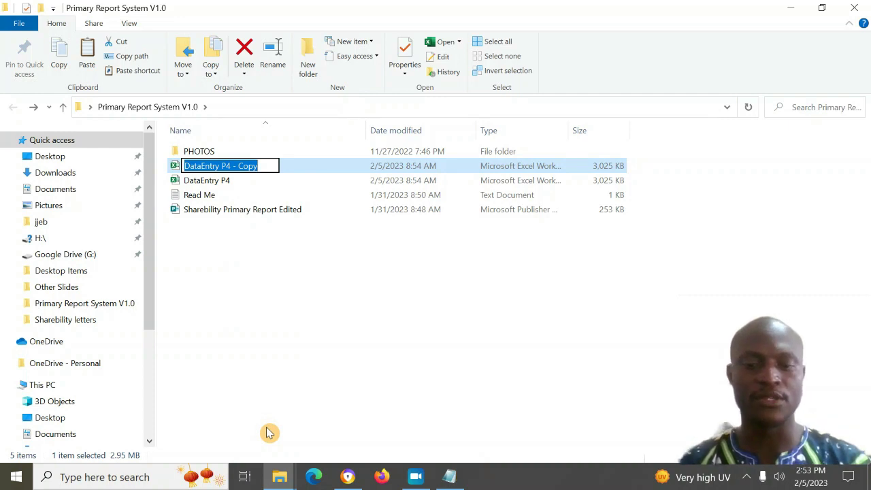
pyautogui.write('P7')
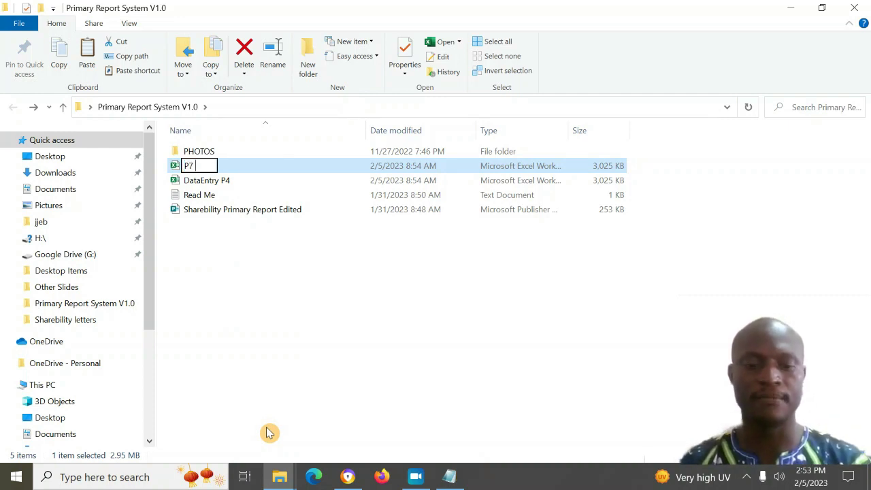
pyautogui.write(' MARKSHEET')
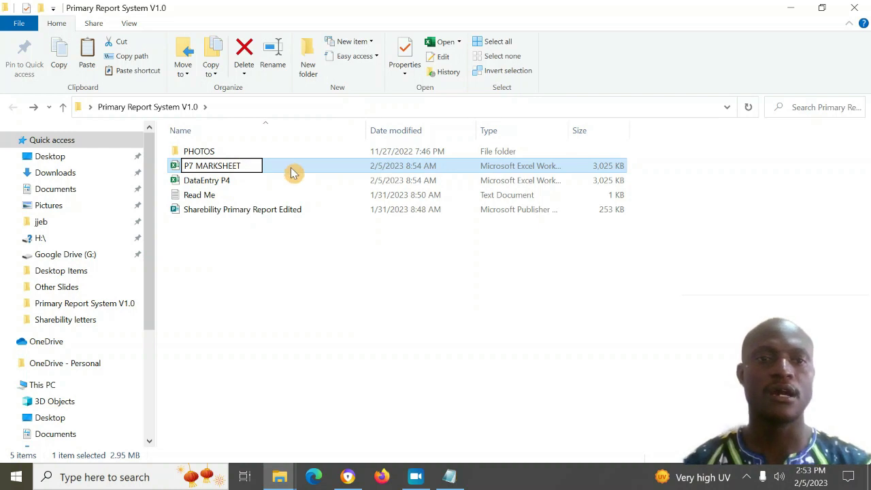
pyautogui.click(222, 183)
pyautogui.click(219, 182)
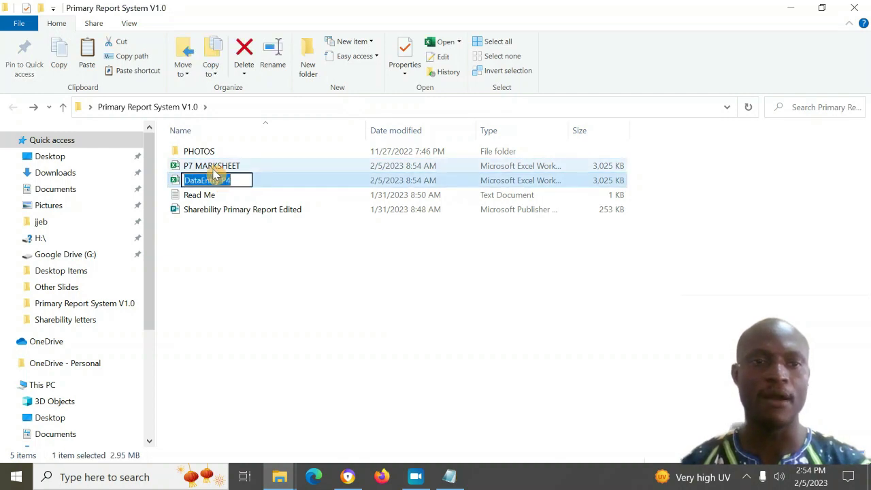
pyautogui.click(211, 168)
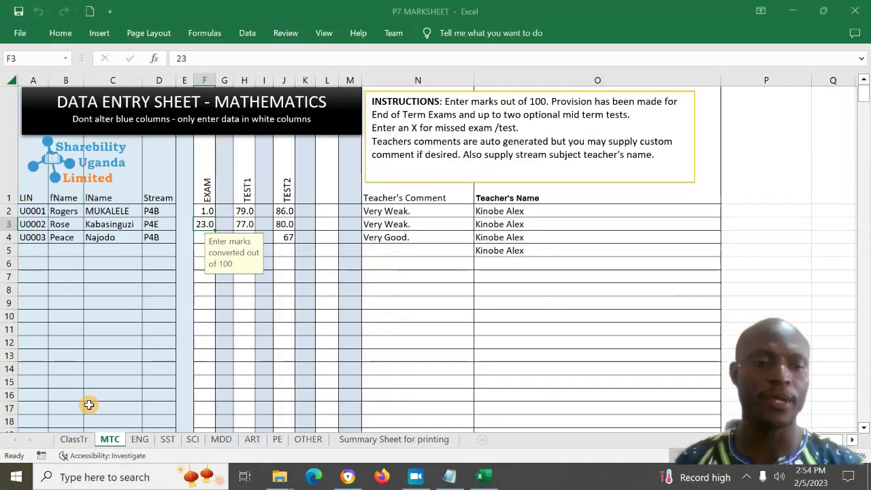
# On the ClassTr sheet, widen column O to 31 and shorten rows 2–4, then select A5
pyautogui.click(80, 440)
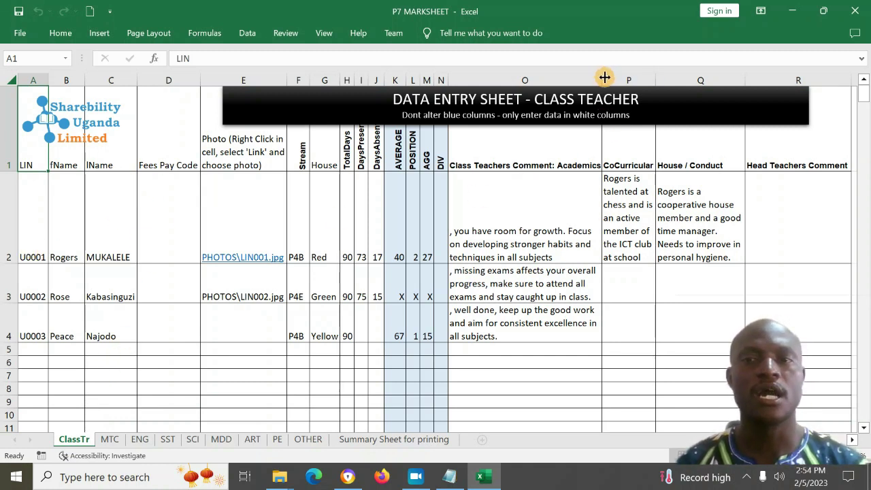
pyautogui.moveTo(606, 72); pyautogui.dragTo(655, 78)
pyautogui.moveTo(5, 261); pyautogui.dragTo(15, 215)
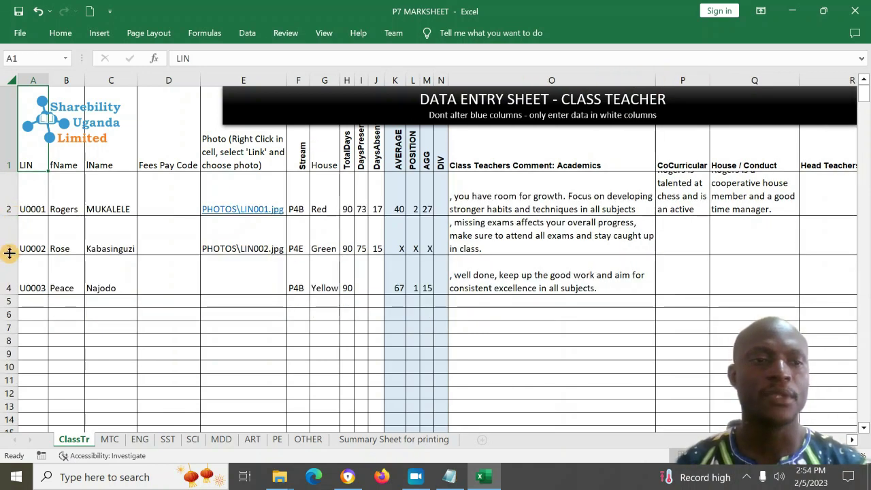
pyautogui.moveTo(7, 256); pyautogui.dragTo(10, 239)
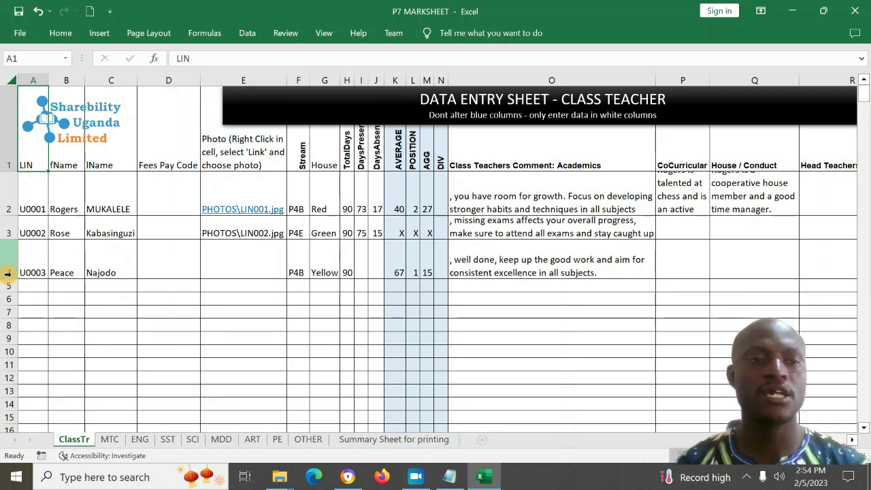
pyautogui.moveTo(12, 281); pyautogui.dragTo(11, 254)
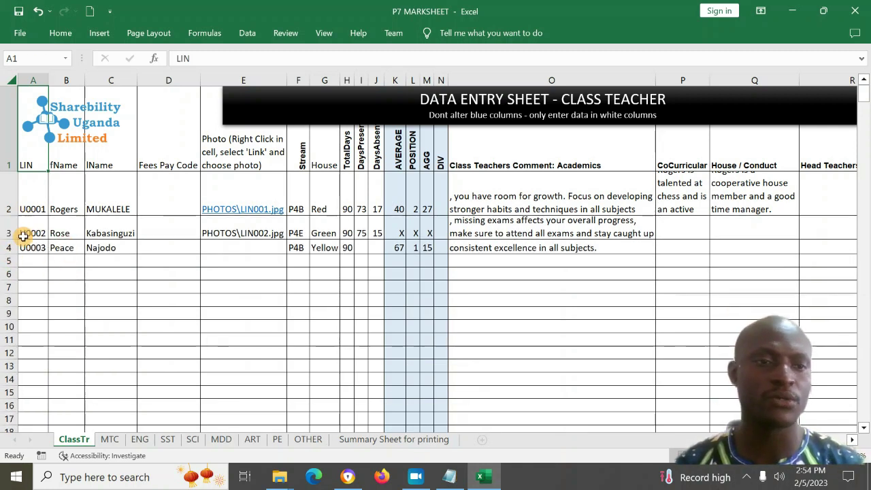
pyautogui.click(34, 258)
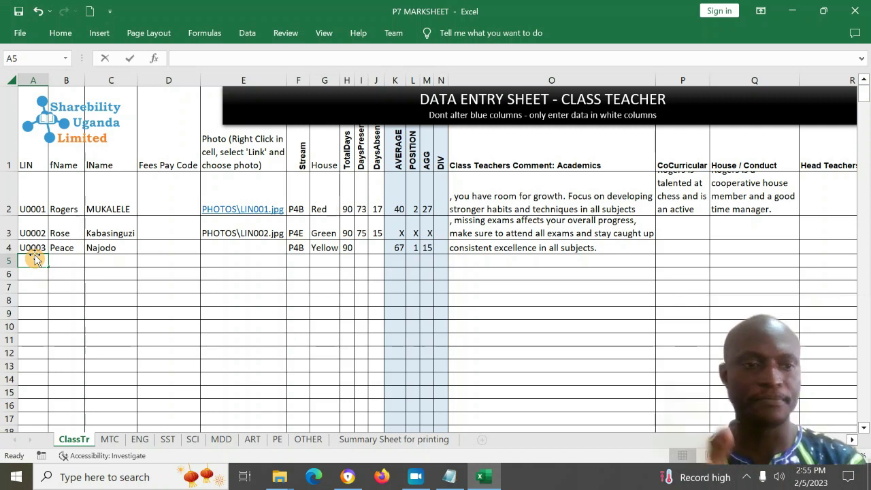
# Enter the fourth pupil's LIN, first name, last name and fees pay code across A5–D5
pyautogui.write('U00')
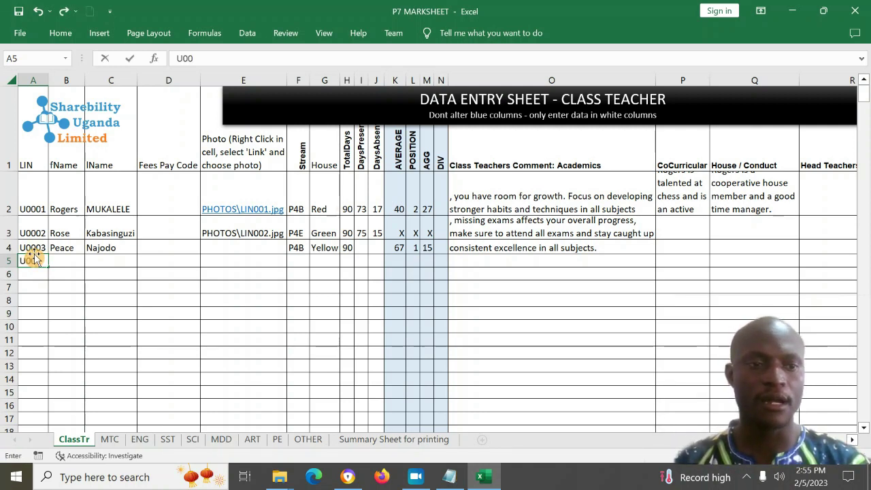
pyautogui.write('0')
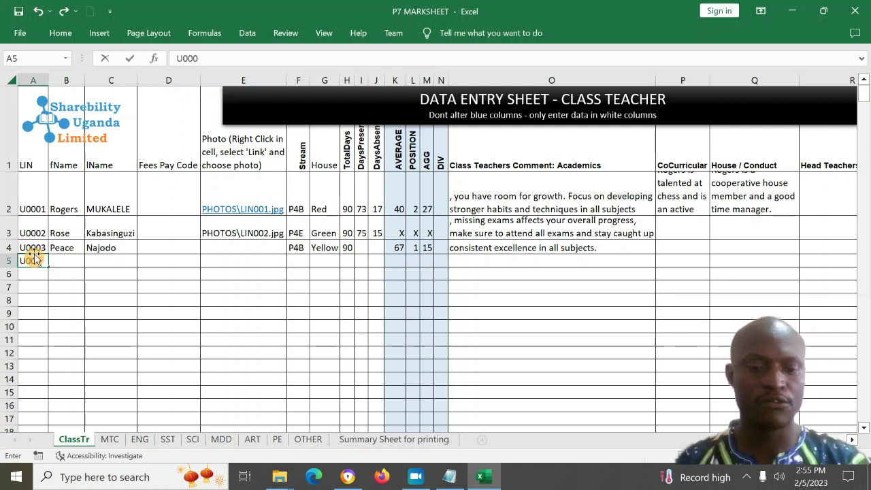
pyautogui.write('4')
pyautogui.press('Tab')
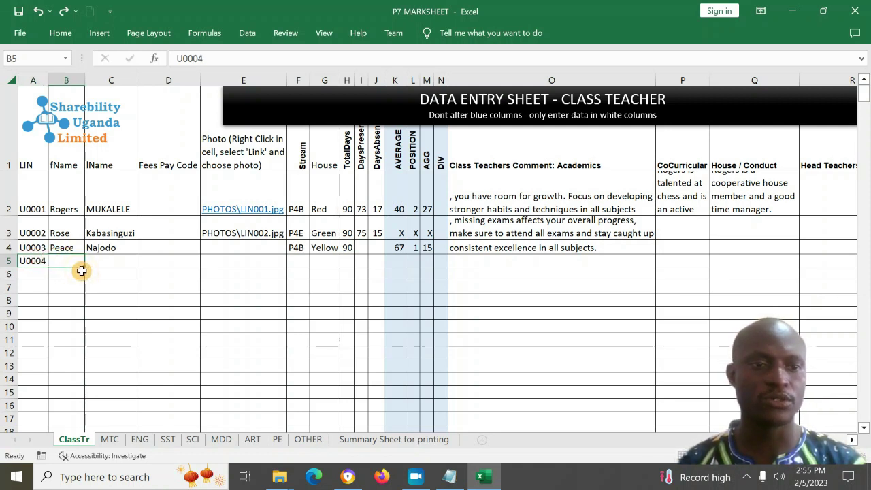
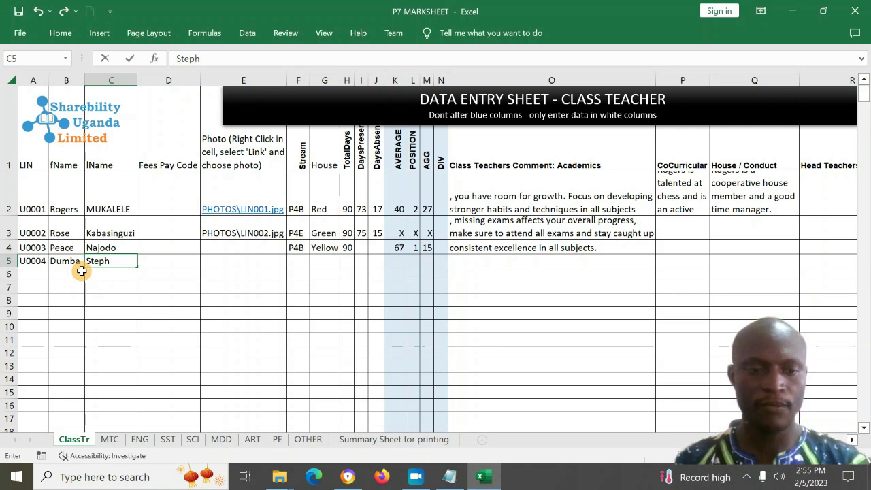
pyautogui.click(157, 260)
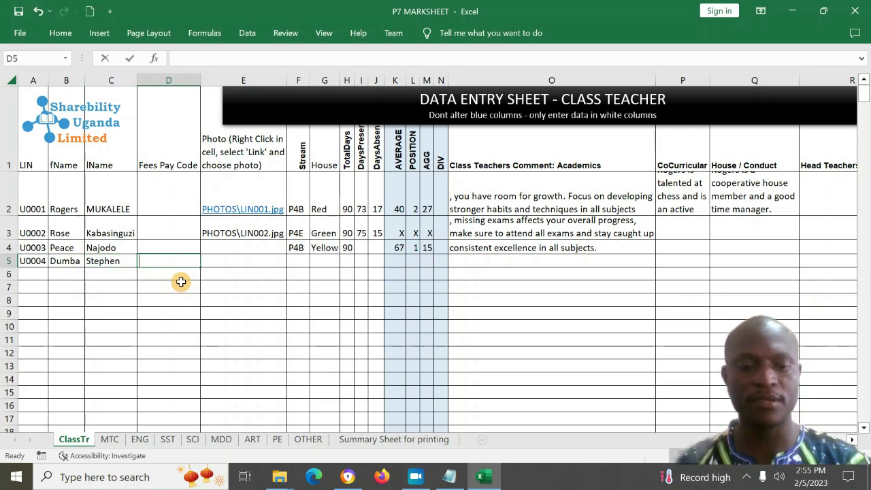
pyautogui.write('sc')
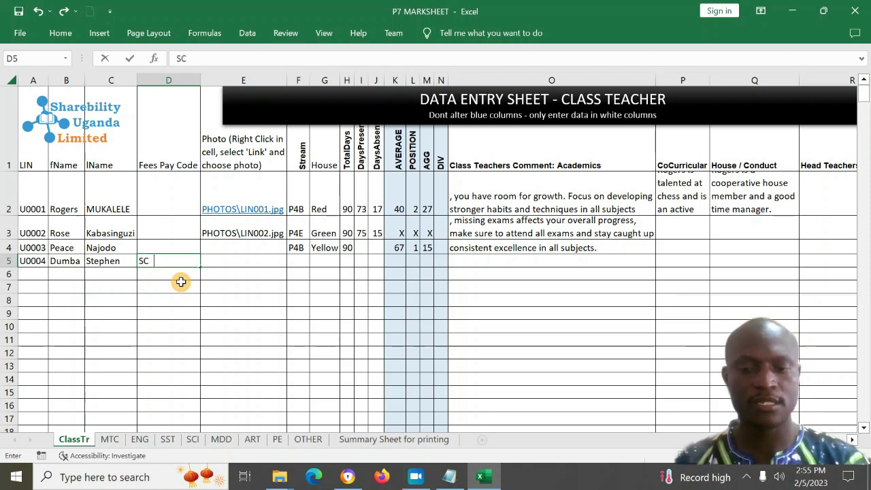
pyautogui.write('0034')
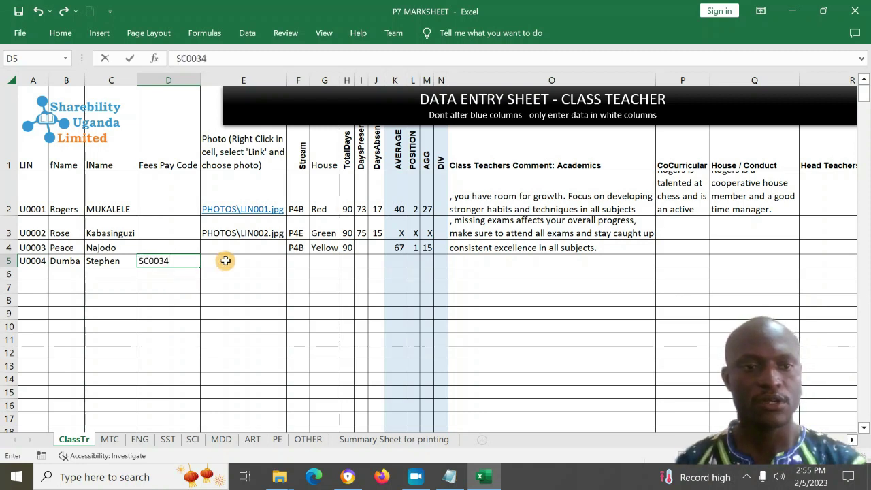
pyautogui.click(224, 260)
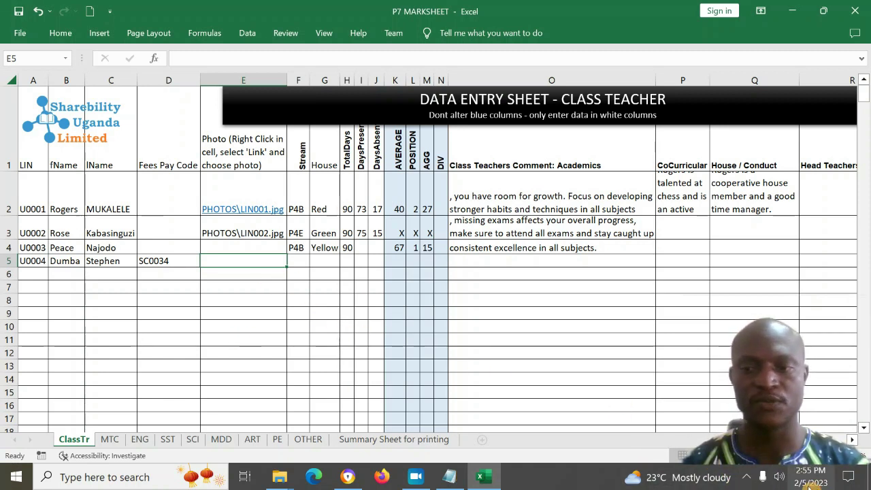
# Hyperlink cell E5 to the picture PHOTOS\LIN002.jpg
pyautogui.rightClick(238, 256)
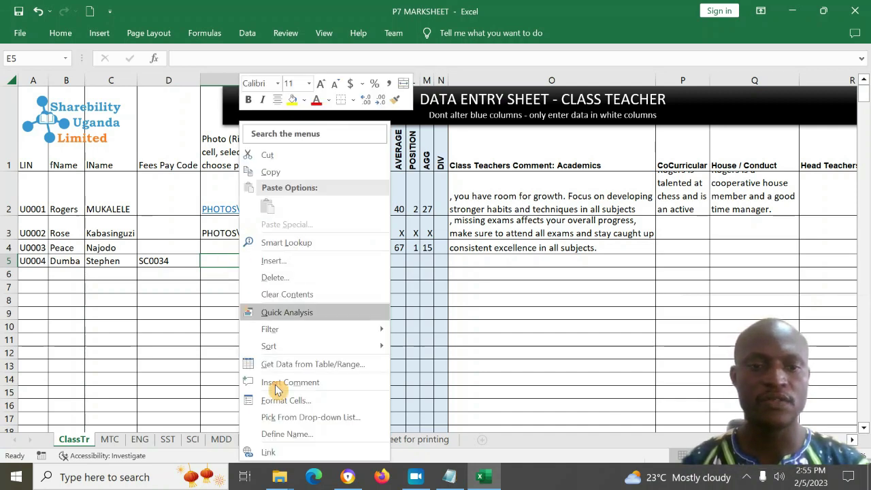
pyautogui.click(272, 453)
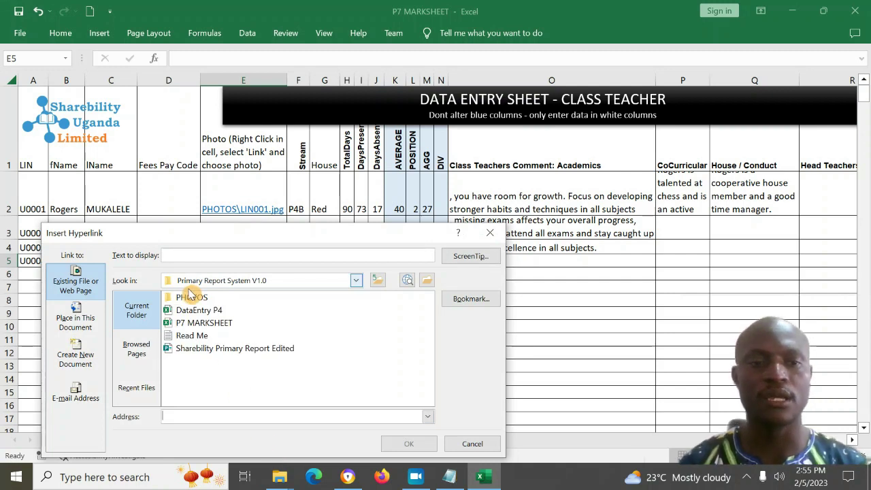
pyautogui.click(191, 297)
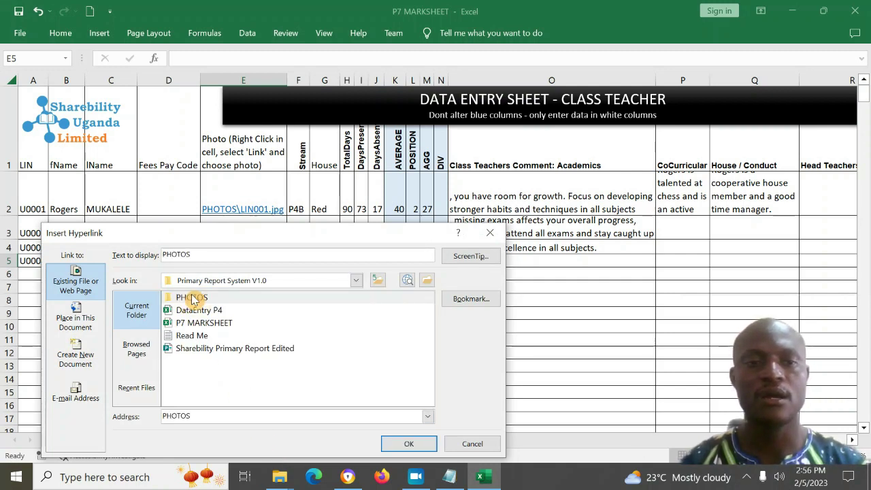
pyautogui.doubleClick(192, 297)
pyautogui.click(190, 324)
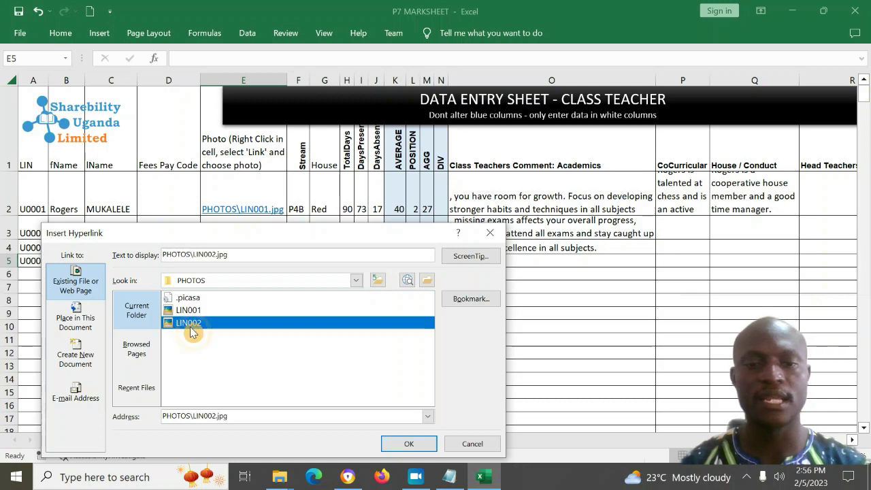
pyautogui.click(408, 444)
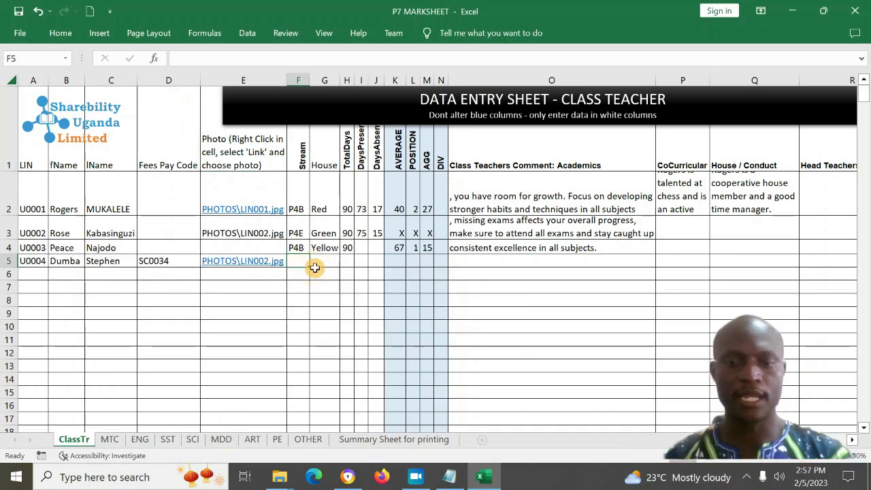
# Fill row 5 with stream P7E, house Greem, 90 total days, 78 present; heighten row 1
pyautogui.write('P')
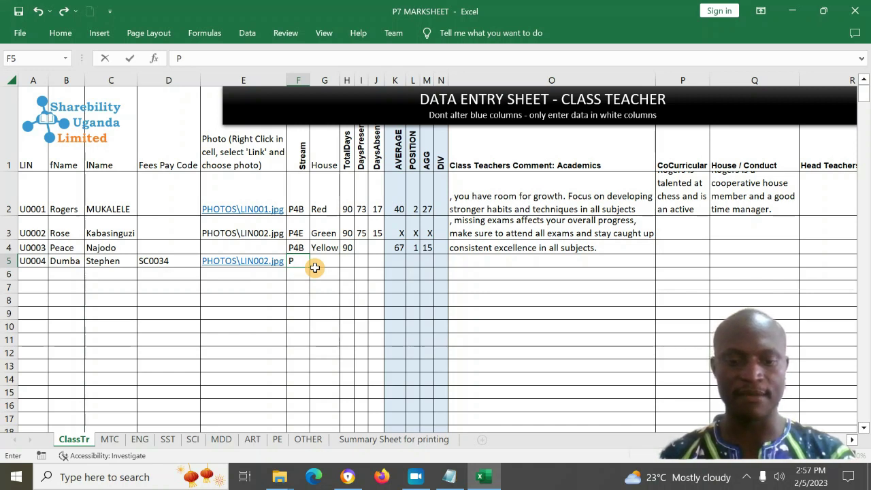
pyautogui.write('7E')
pyautogui.press('Tab')
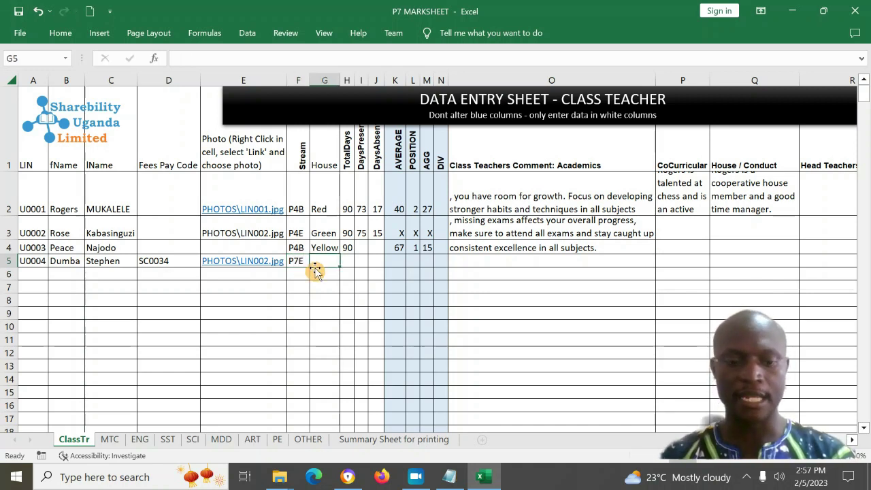
pyautogui.write('w')
pyautogui.press('BackSpace')
pyautogui.press('BackSpace')
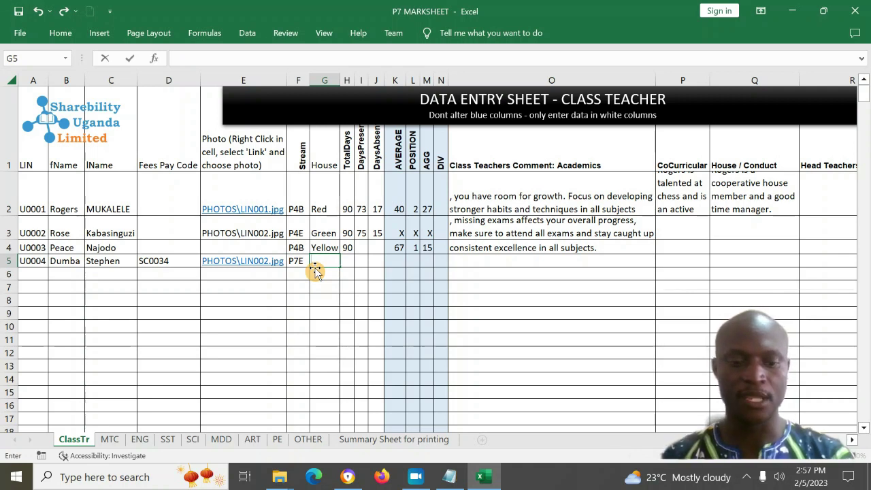
pyautogui.write('Greem')
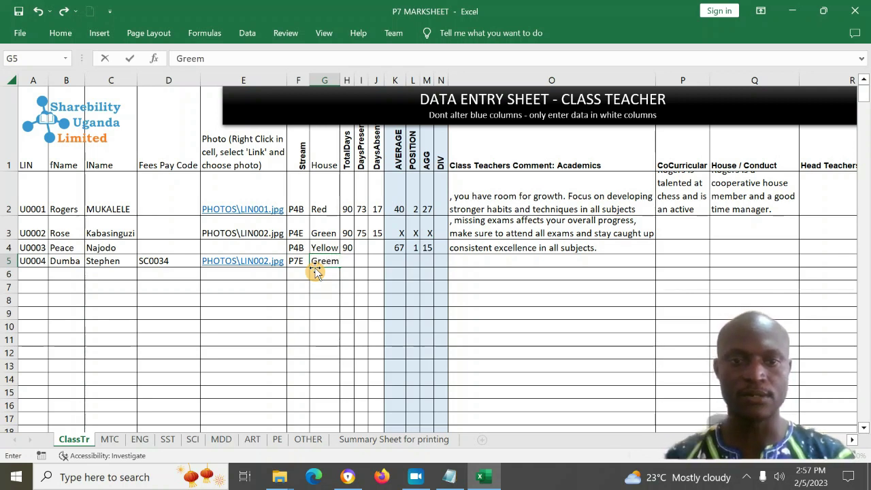
pyautogui.press('Tab')
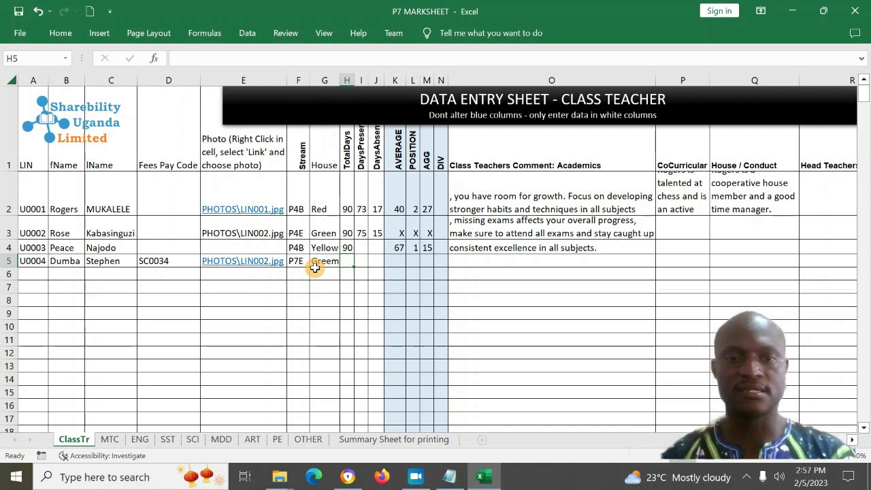
pyautogui.write('9')
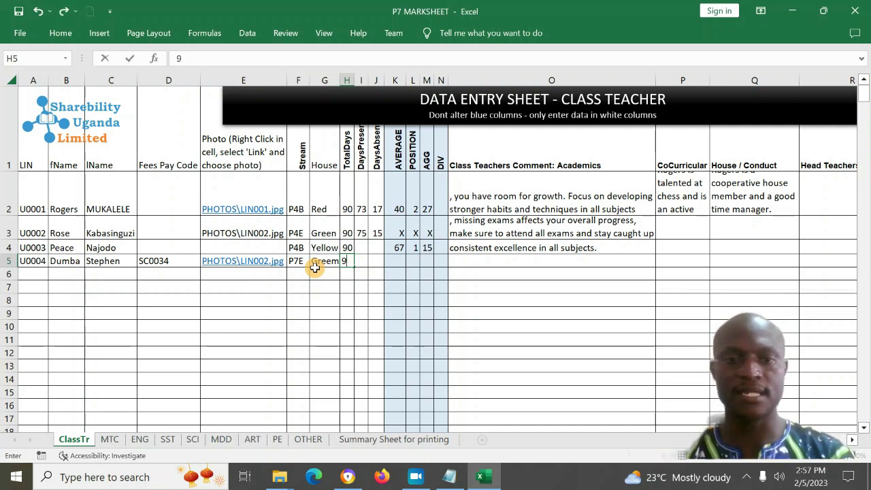
pyautogui.write('0')
pyautogui.press('Tab')
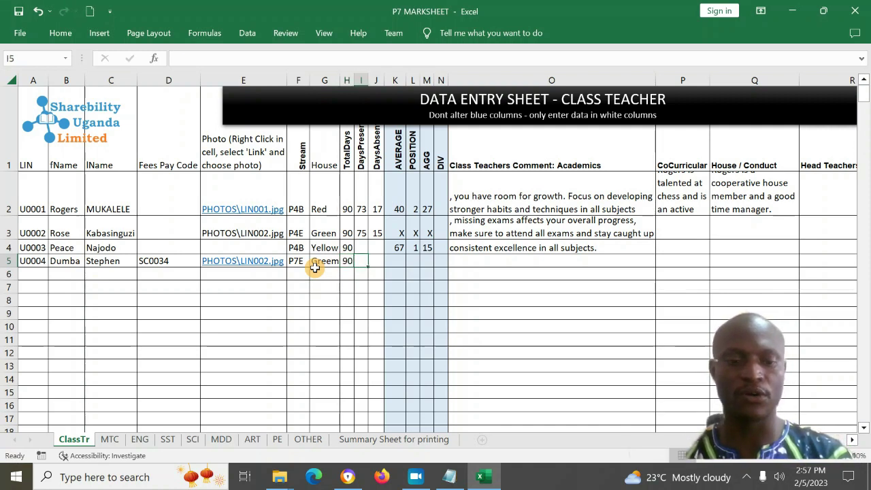
pyautogui.write('3')
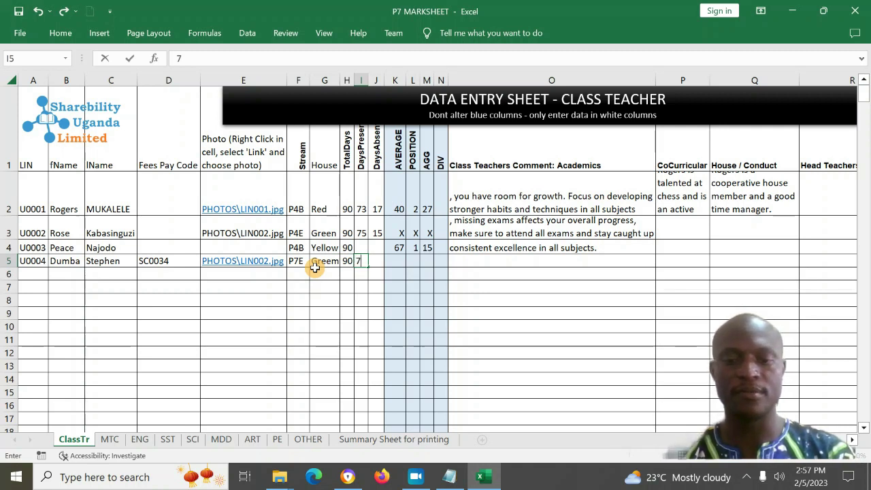
pyautogui.write('8')
pyautogui.press('Tab')
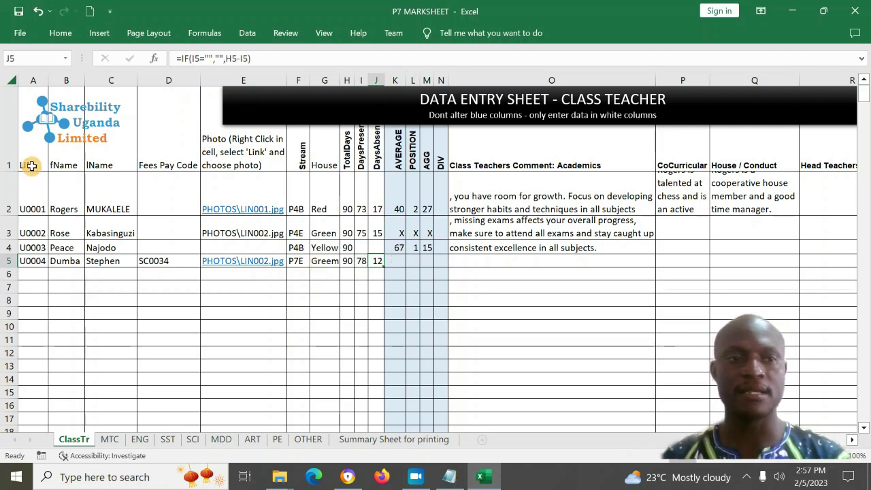
pyautogui.moveTo(15, 171); pyautogui.dragTo(15, 179)
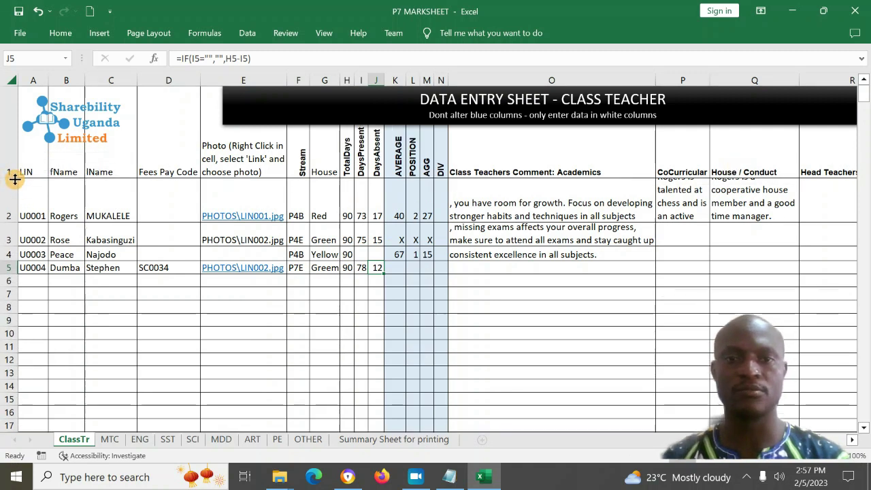
pyautogui.click(400, 270)
pyautogui.click(415, 270)
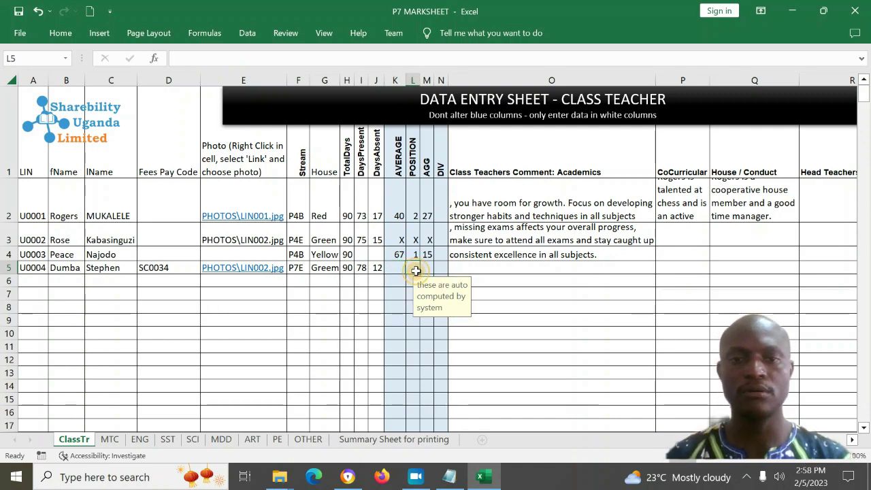
pyautogui.write('5442')
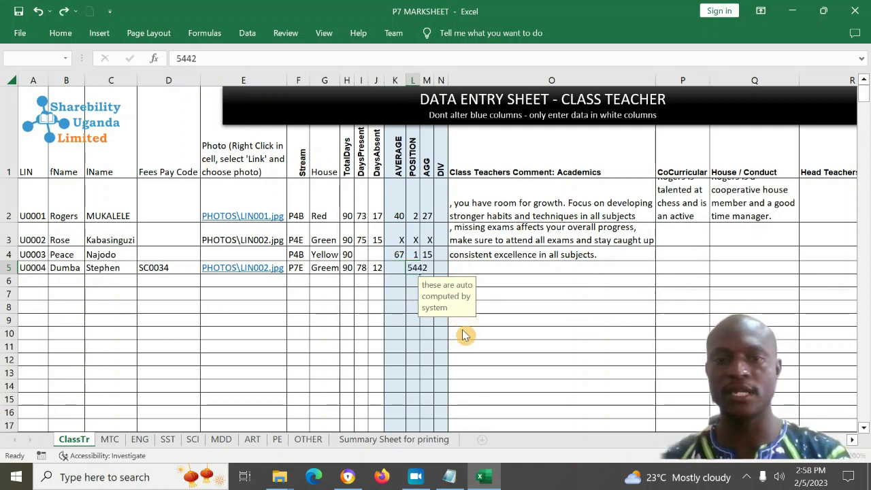
pyautogui.press('Return')
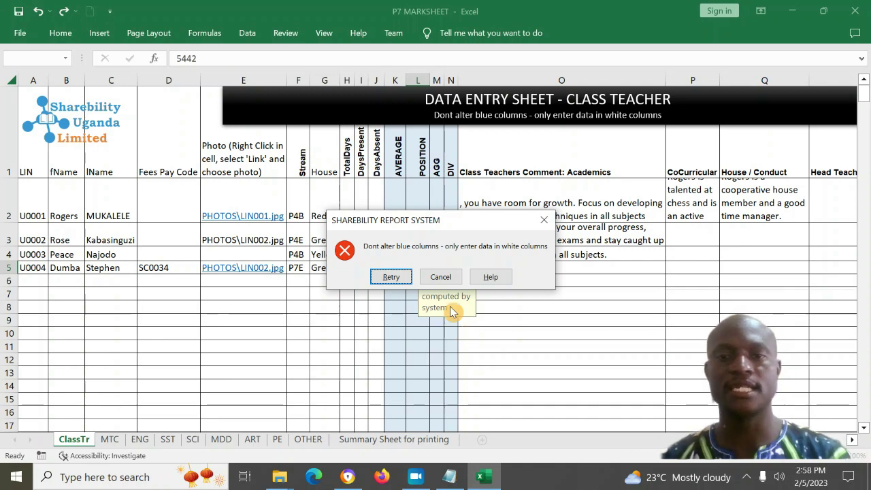
pyautogui.click(493, 274)
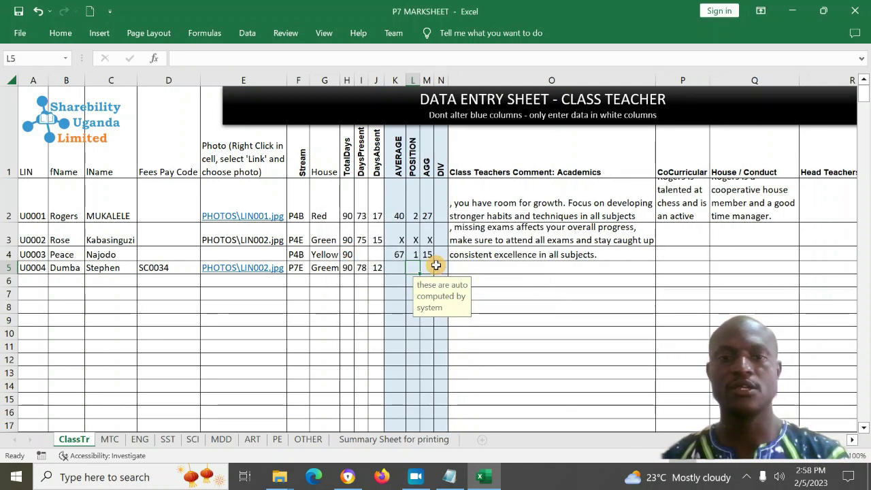
pyautogui.click(485, 268)
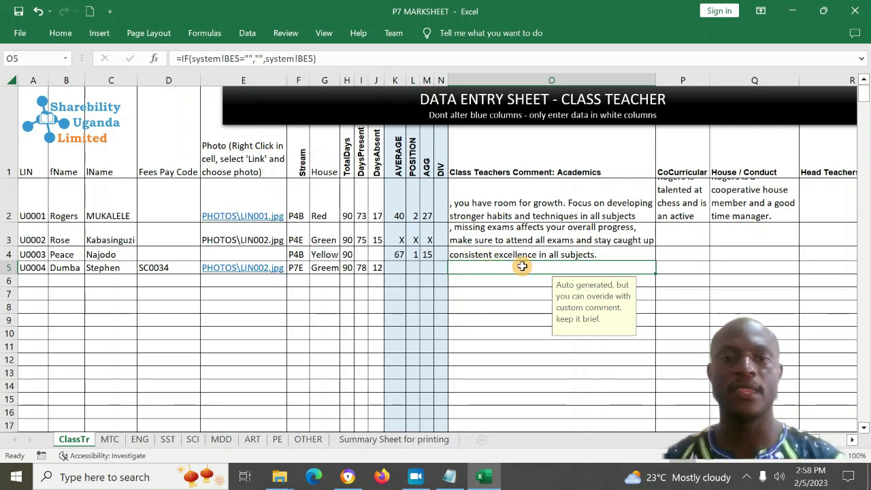
# Save the workbook and review the fourth pupil's entries along row 5
pyautogui.click(18, 11)
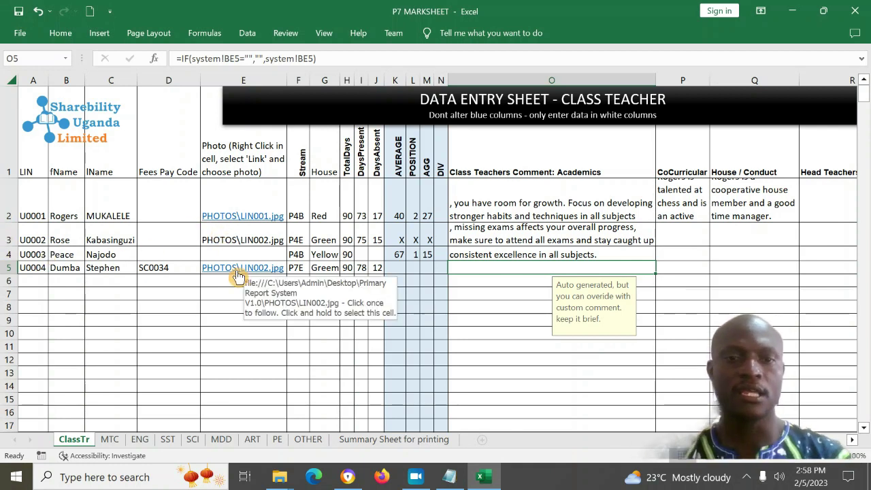
pyautogui.click(44, 273)
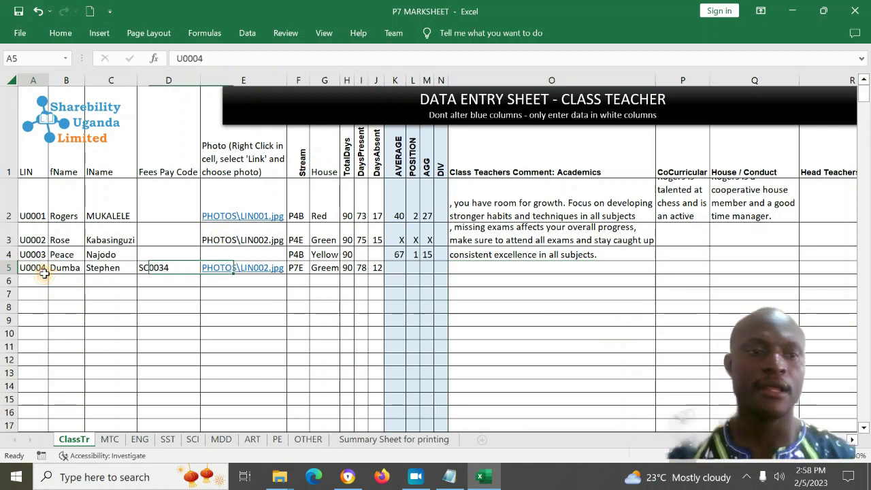
pyautogui.click(68, 271)
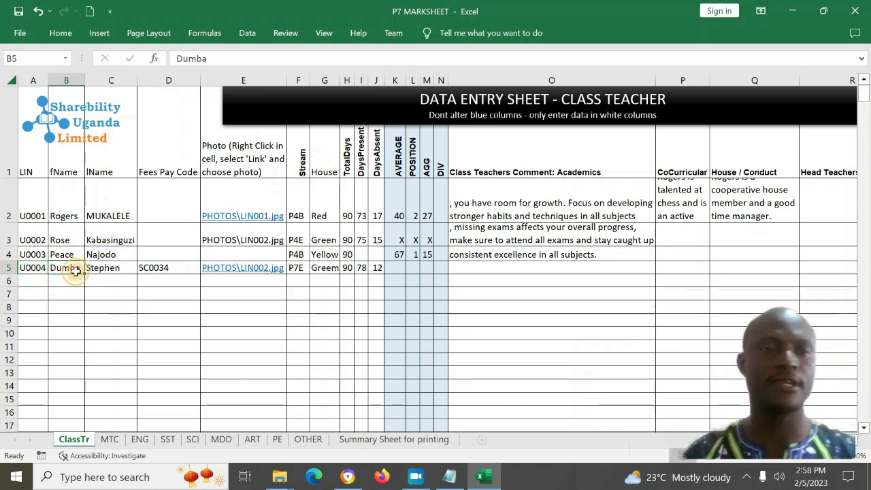
pyautogui.click(126, 267)
pyautogui.click(163, 268)
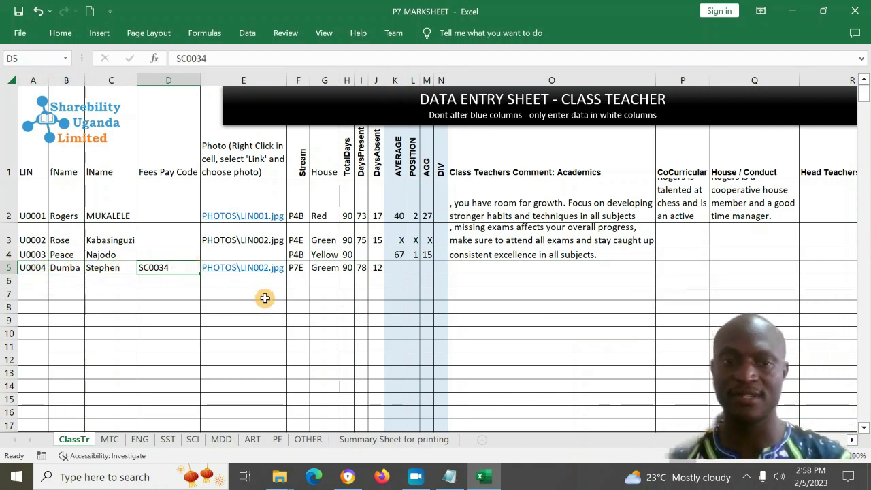
pyautogui.click(298, 272)
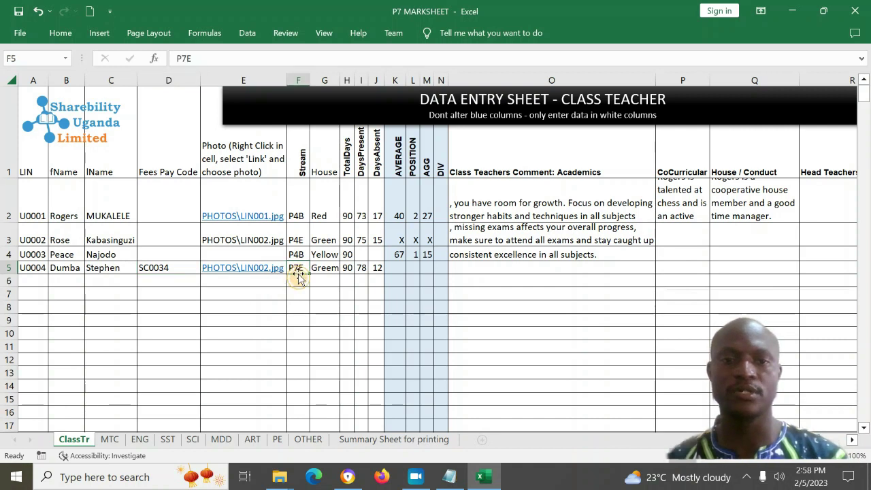
# Correct G5 from Greem to Green, save again, and go to the MTC Mathematics sheet
pyautogui.click(325, 268)
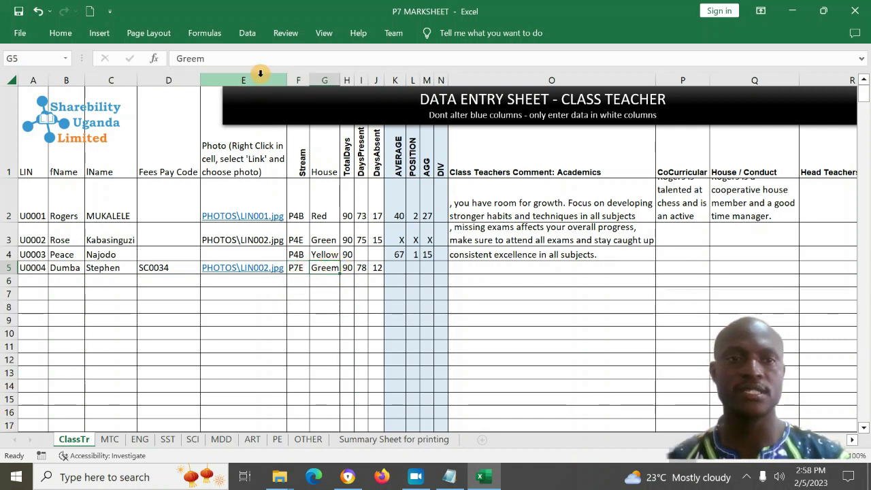
pyautogui.click(232, 60)
pyautogui.press('BackSpace')
pyautogui.write('n')
pyautogui.press('Return')
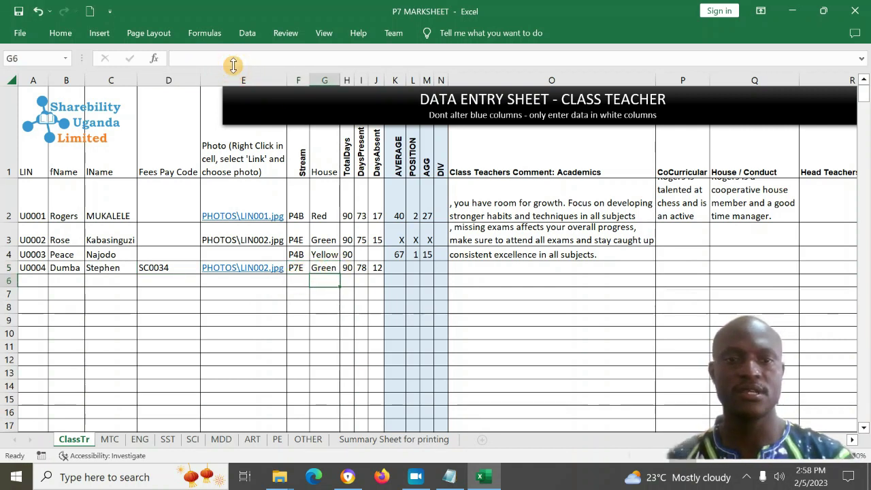
pyautogui.click(363, 254)
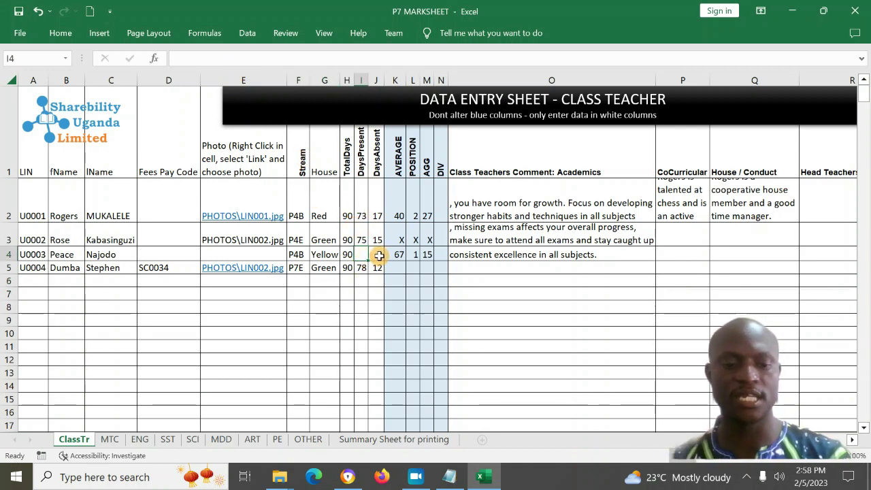
pyautogui.hotkey('ctrl', 's')
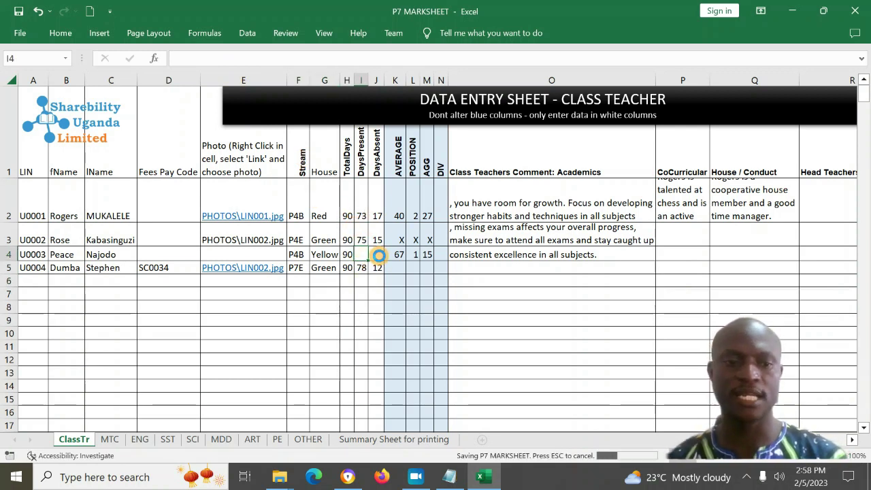
pyautogui.click(111, 439)
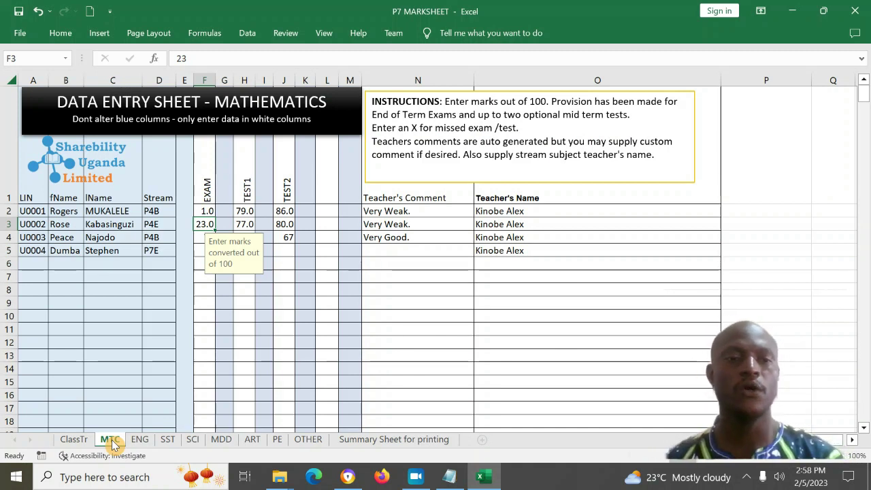
pyautogui.click(43, 251)
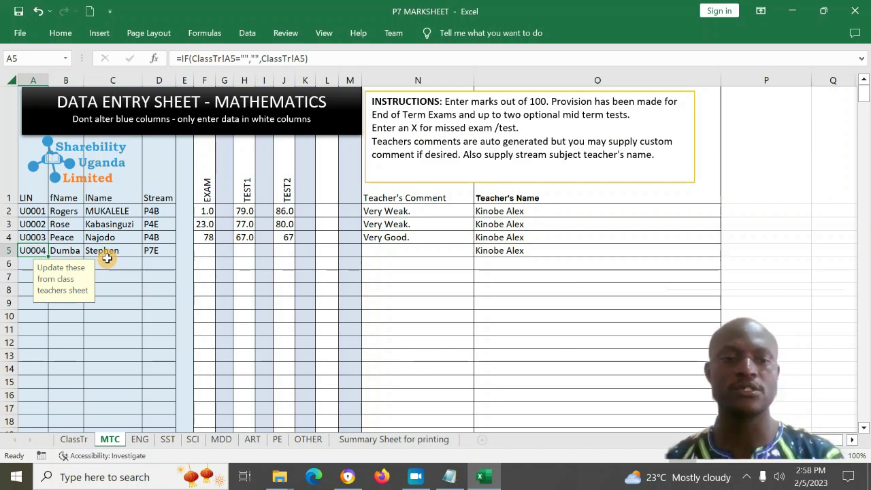
pyautogui.click(68, 252)
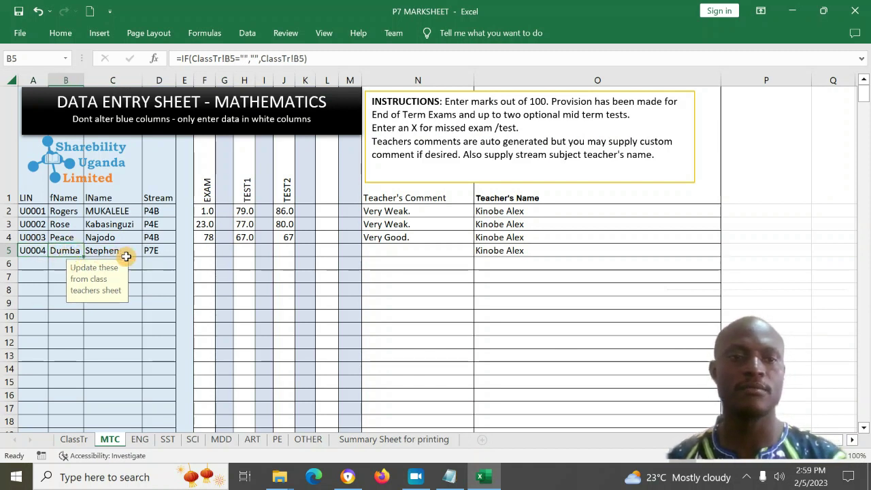
pyautogui.click(205, 253)
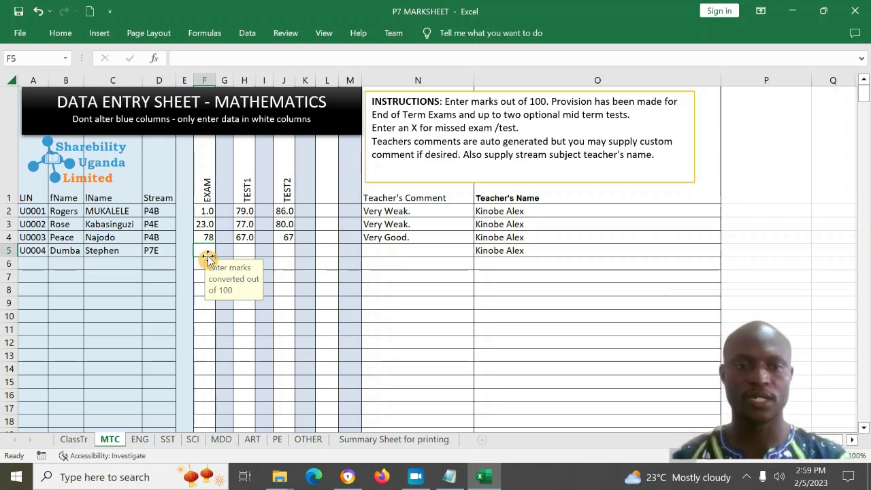
pyautogui.write('200')
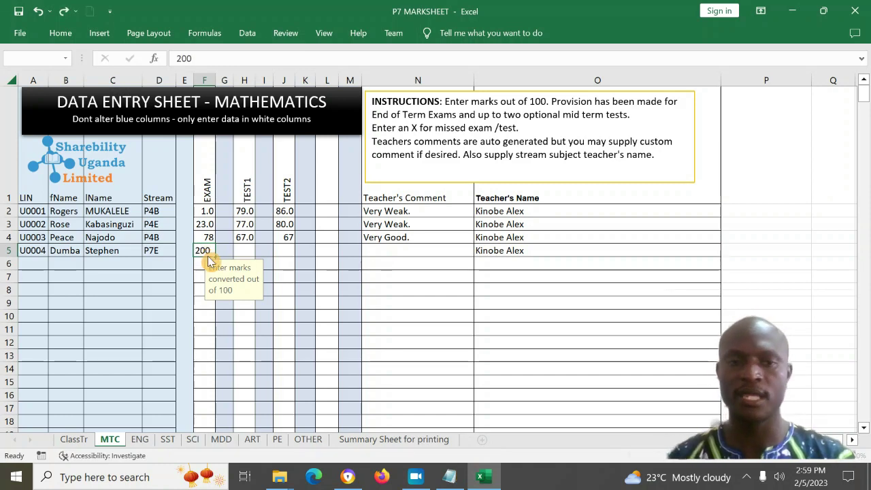
pyautogui.press('Return')
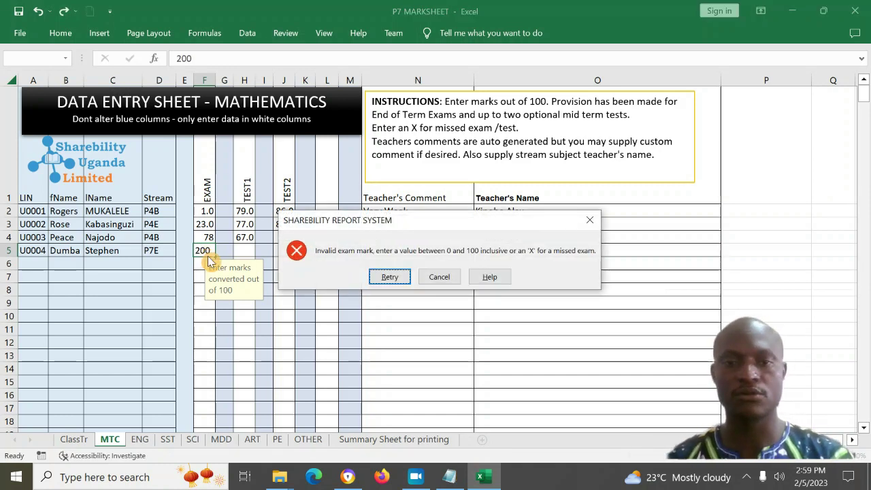
pyautogui.press('Escape')
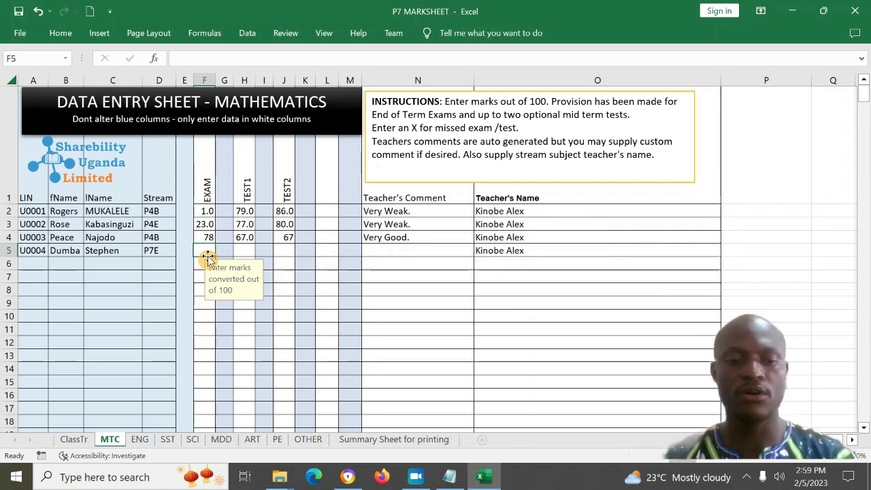
# Enter the fourth pupil's Mathematics marks: 59 for EXAM, 80 for TEST1, 56 for TEST2
pyautogui.write('59')
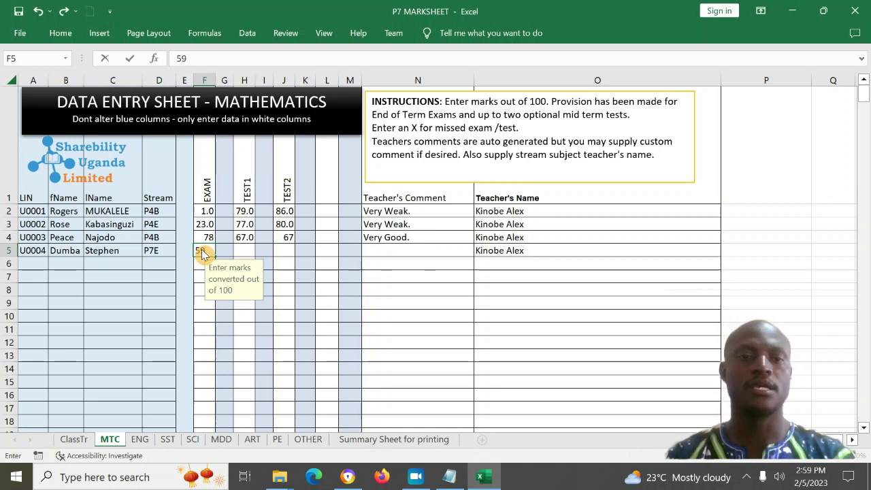
pyautogui.press('Tab')
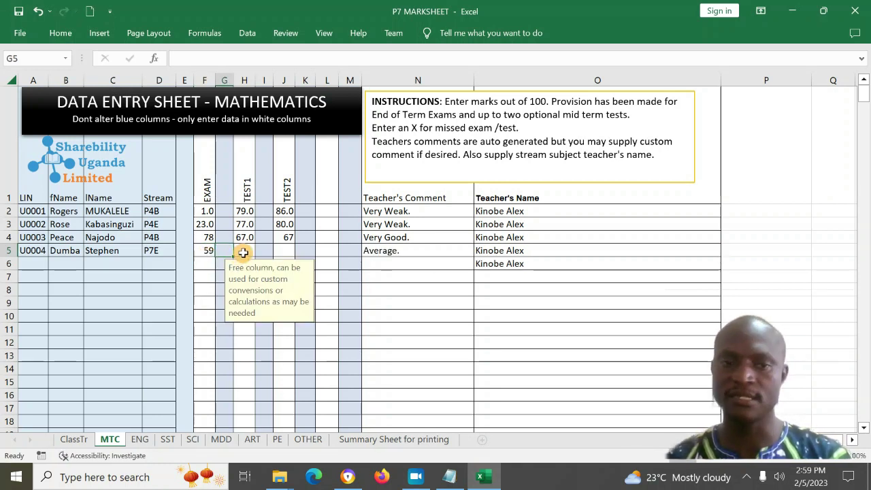
pyautogui.click(244, 252)
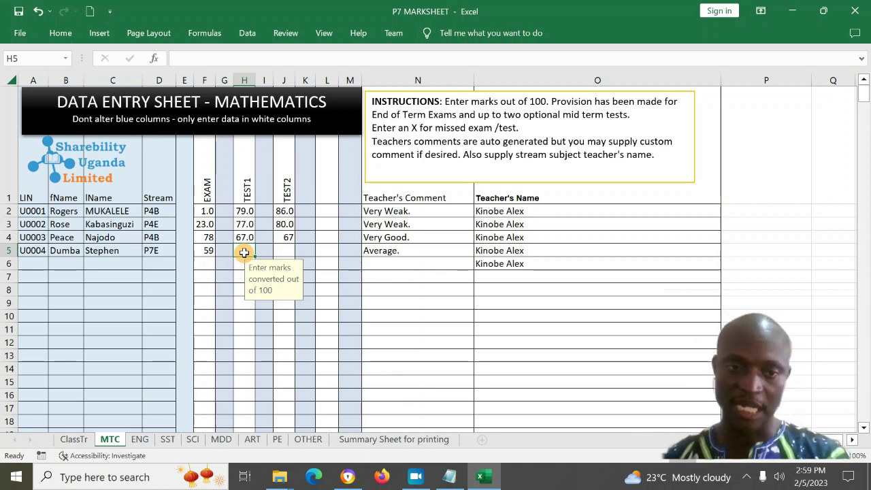
pyautogui.write('80')
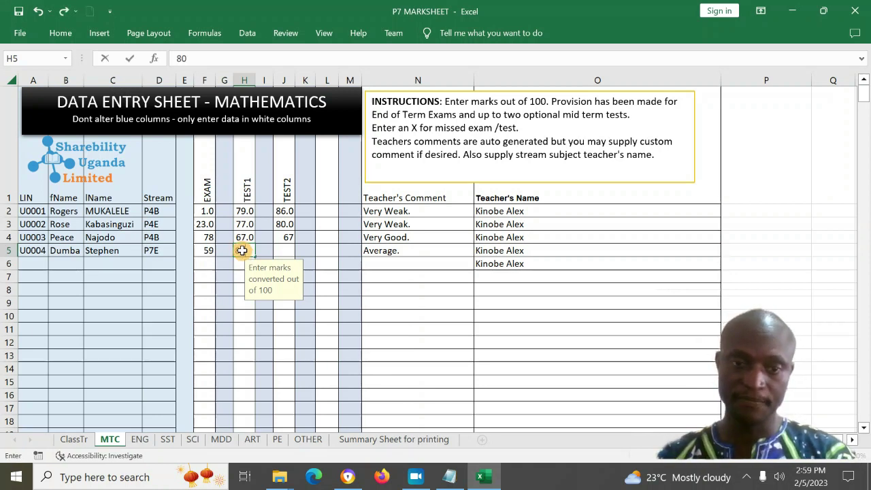
pyautogui.press('Tab')
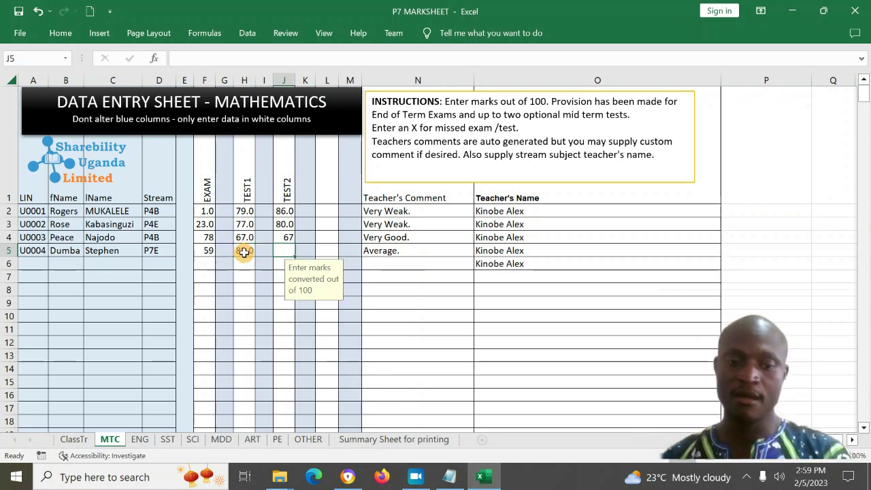
pyautogui.write('56')
pyautogui.click(257, 288)
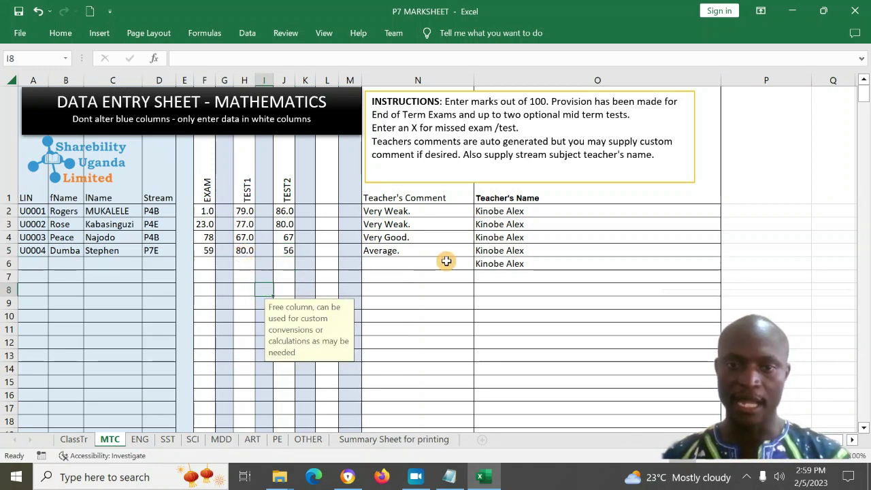
# Replace the subject teacher's name in O2 with the new teacher's name and save the workbook
pyautogui.click(503, 211)
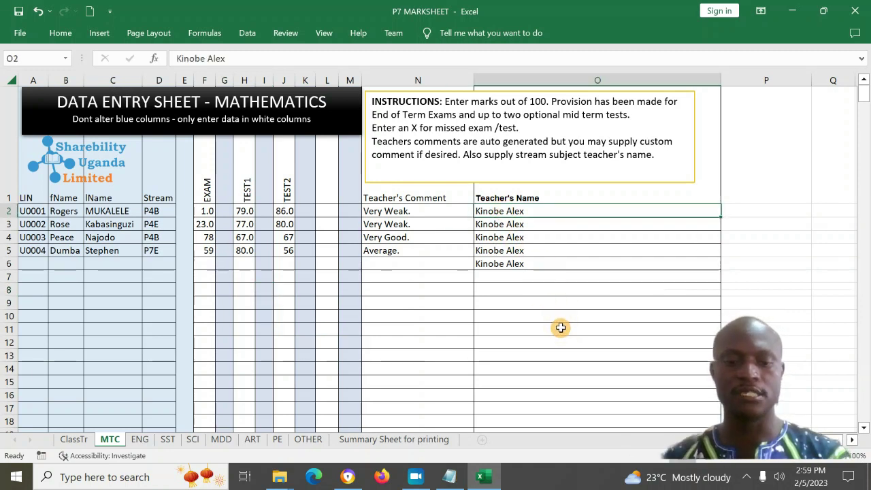
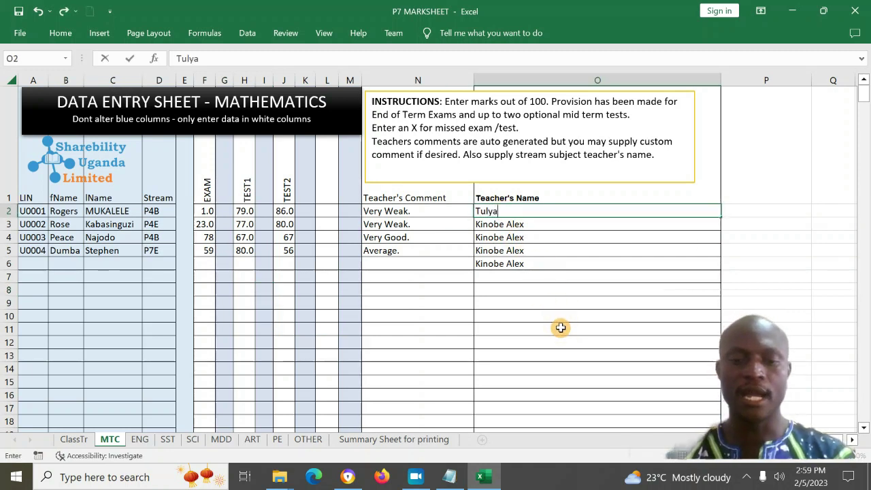
pyautogui.press('Return')
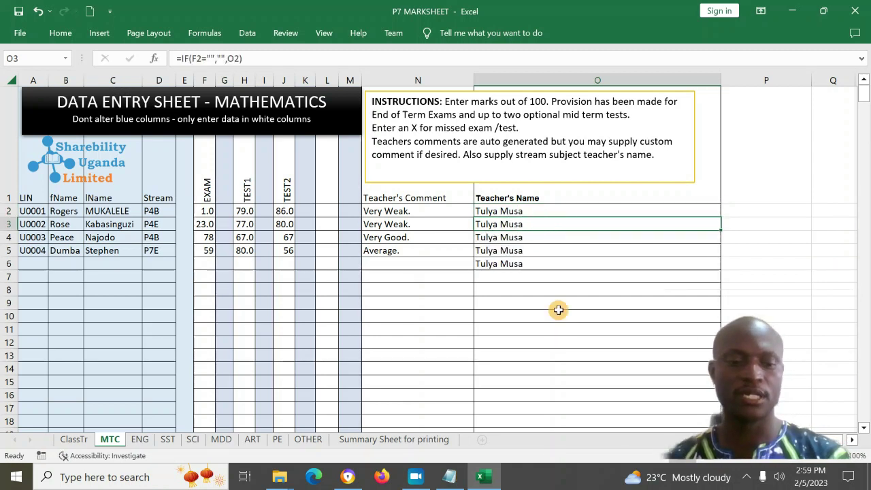
pyautogui.hotkey('ctrl', 's')
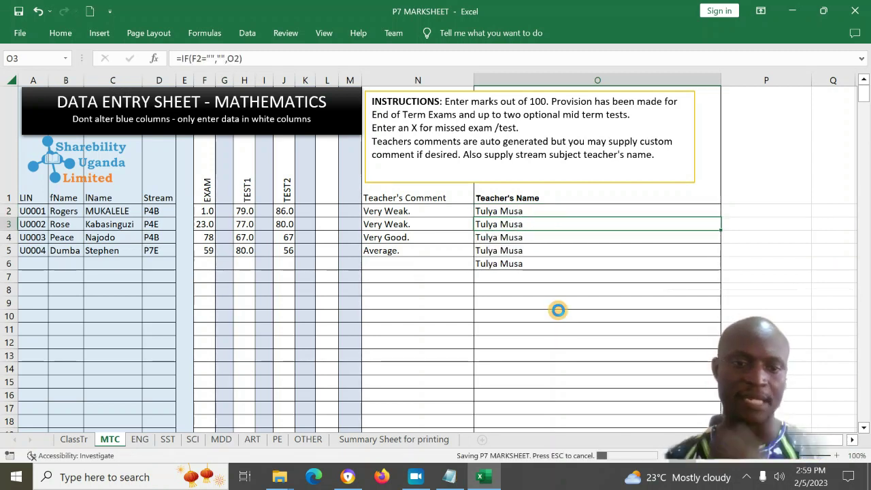
# Check the English sheet's empty exam cell F5, then move to the Science sheet
pyautogui.click(139, 439)
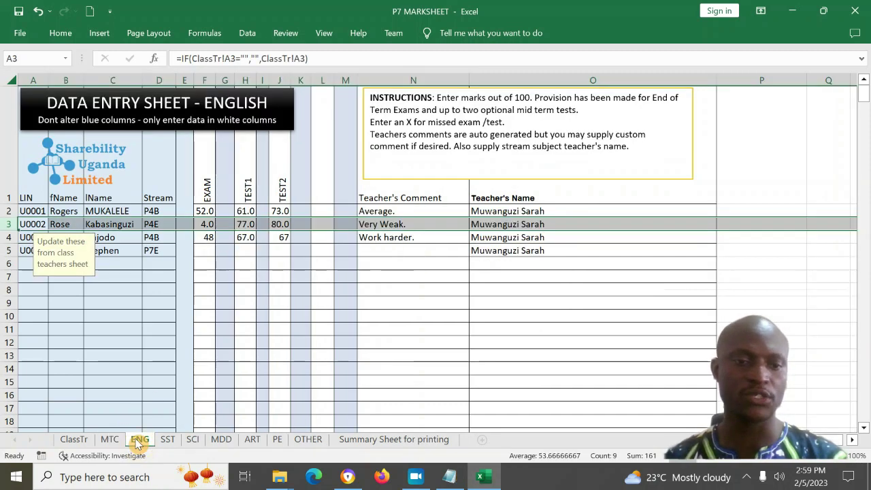
pyautogui.click(195, 248)
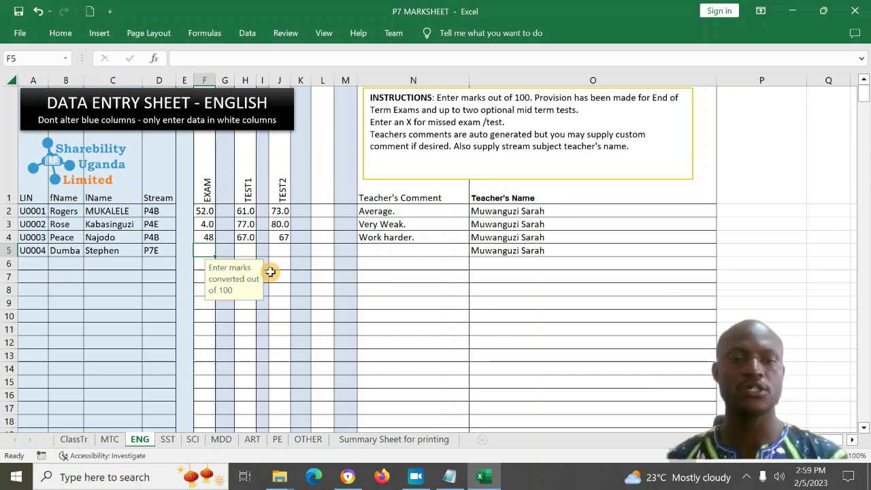
pyautogui.click(168, 439)
pyautogui.click(193, 439)
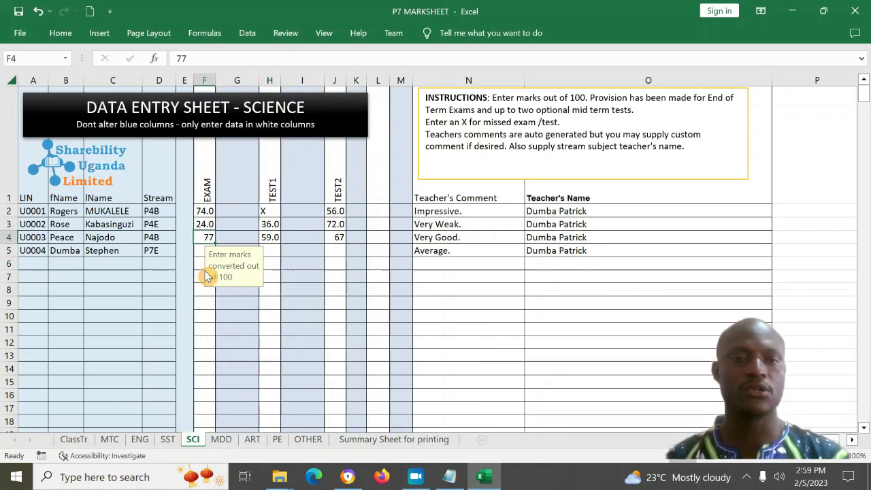
pyautogui.click(288, 257)
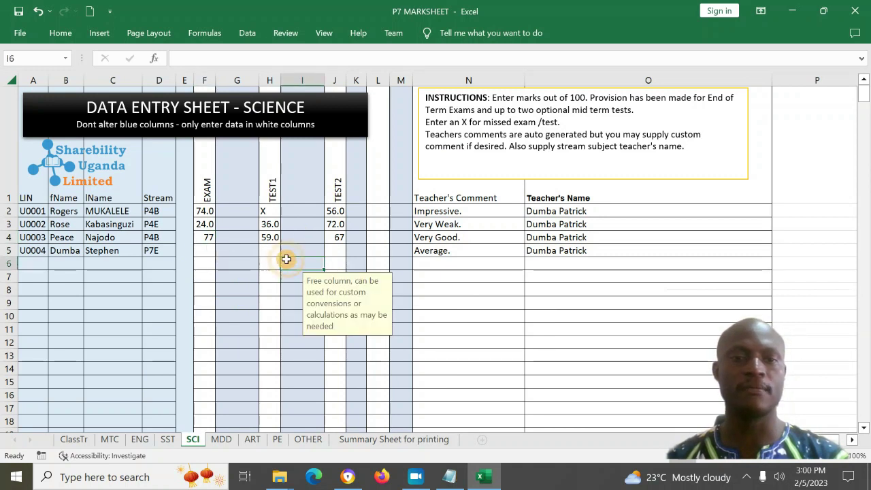
# Replace the fourth pupil's Science TEST1 mark 77 in H5 with X for a missed test
pyautogui.click(263, 251)
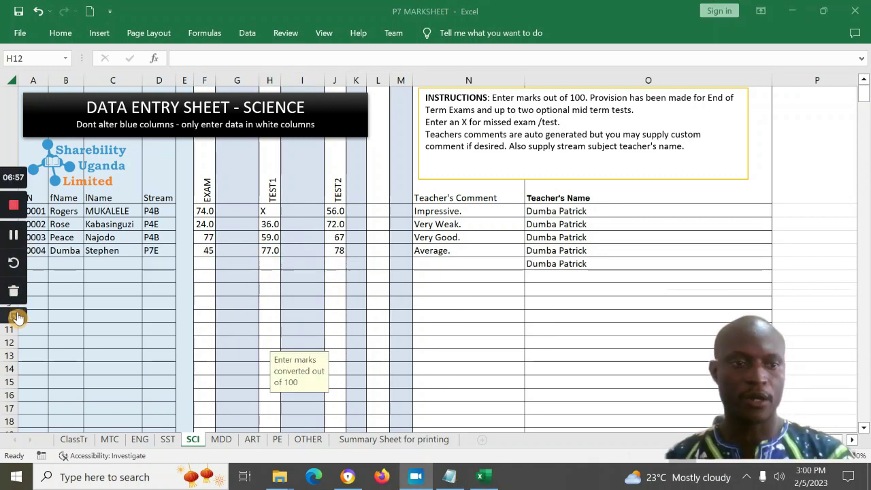
pyautogui.click(16, 317)
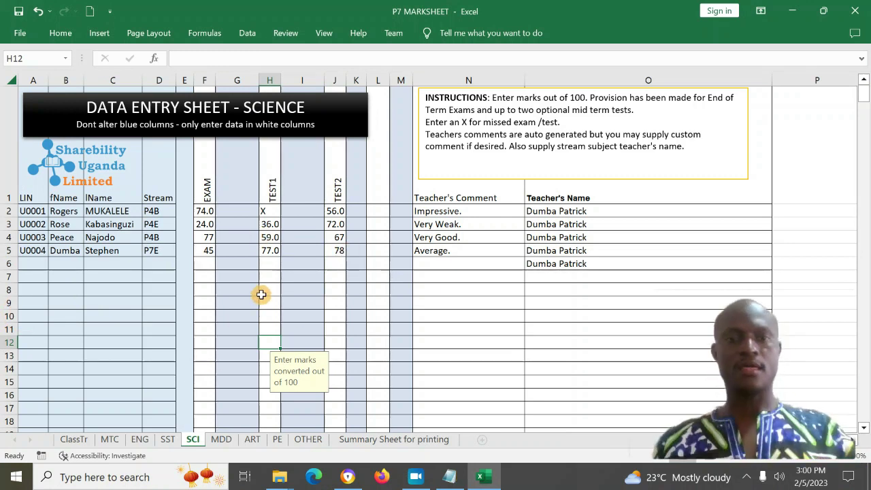
pyautogui.click(322, 264)
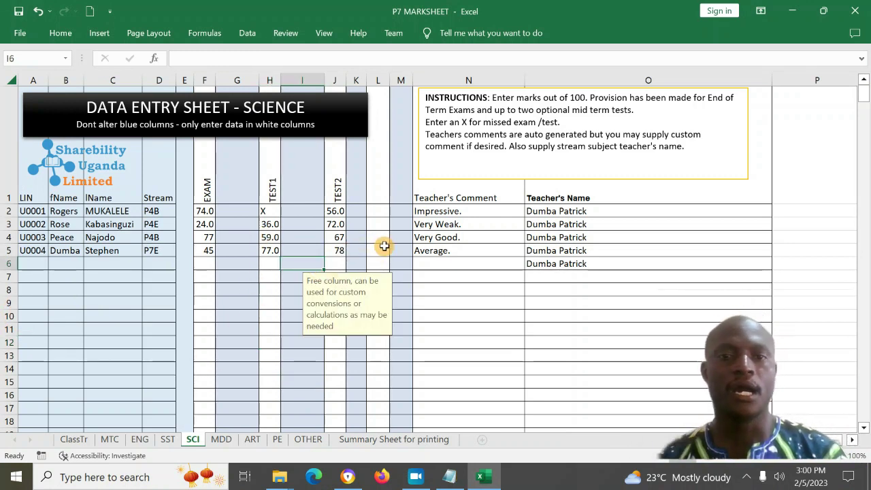
pyautogui.click(450, 249)
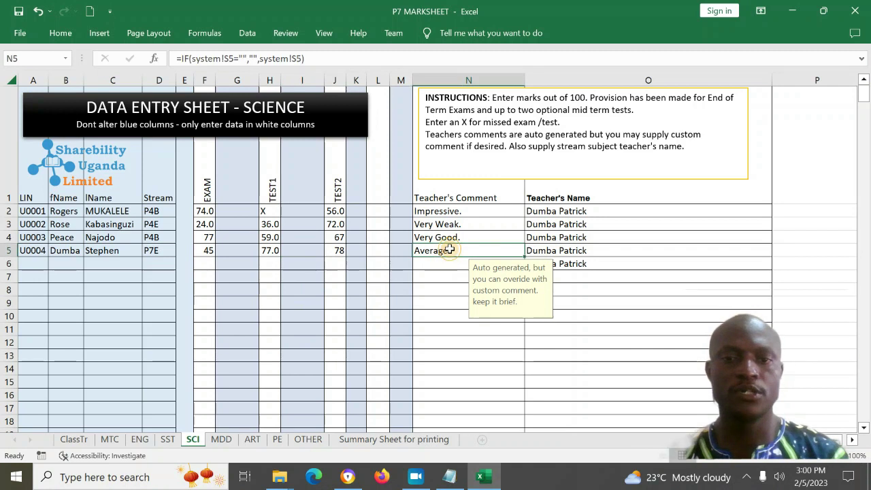
pyautogui.click(268, 236)
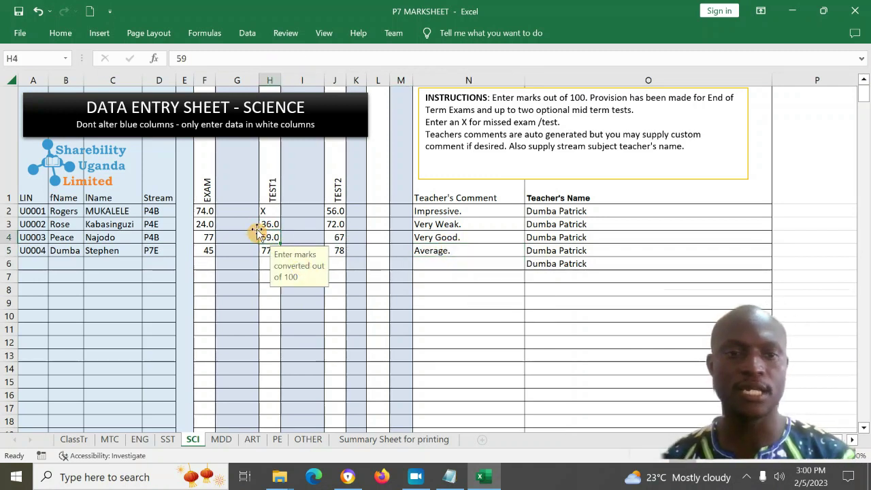
pyautogui.moveTo(264, 249); pyautogui.dragTo(265, 251)
pyautogui.click(266, 252)
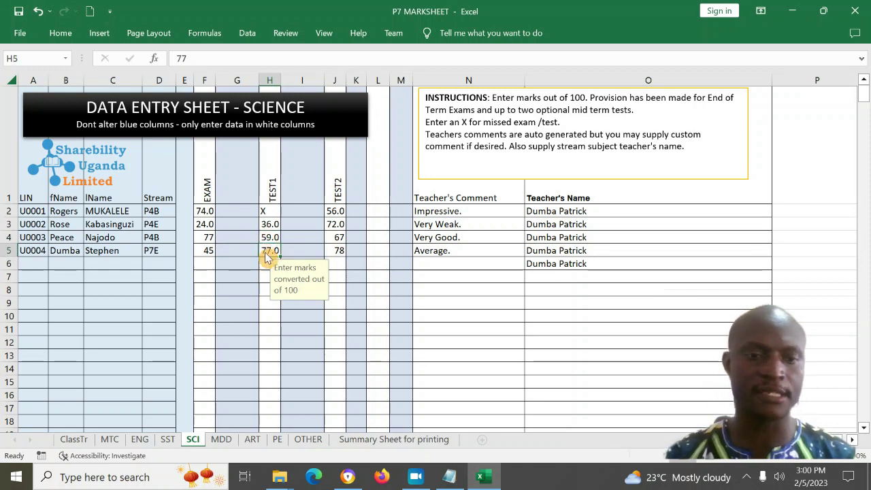
pyautogui.write('x')
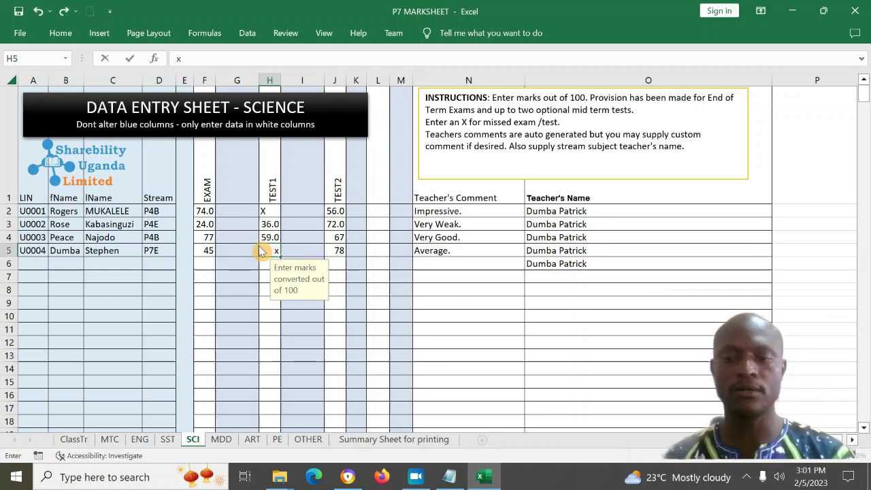
pyautogui.press('Return')
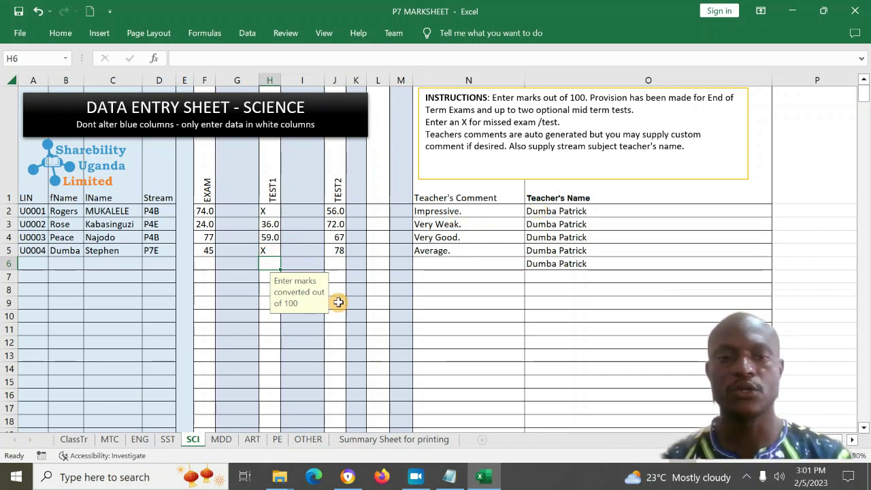
# Look through the MDD, ART, PE and OTHER sheets, ending on the Summary Sheet for printing
pyautogui.click(221, 440)
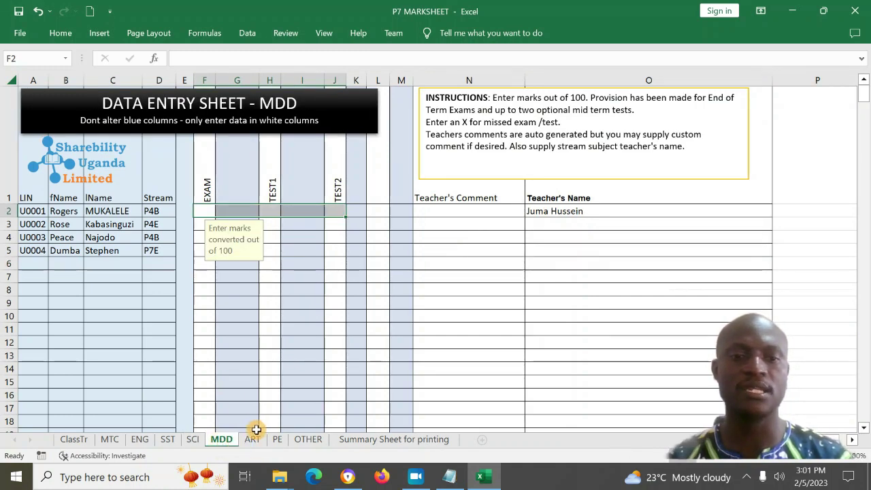
pyautogui.click(252, 439)
pyautogui.click(277, 439)
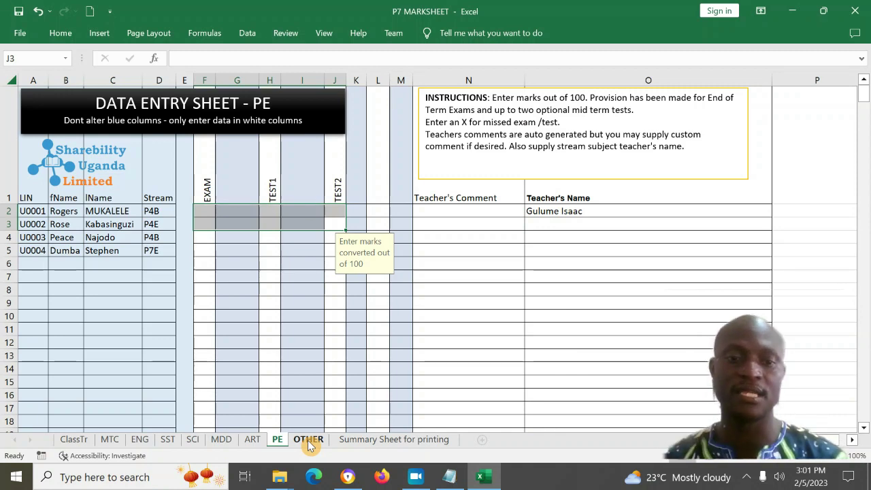
pyautogui.click(308, 439)
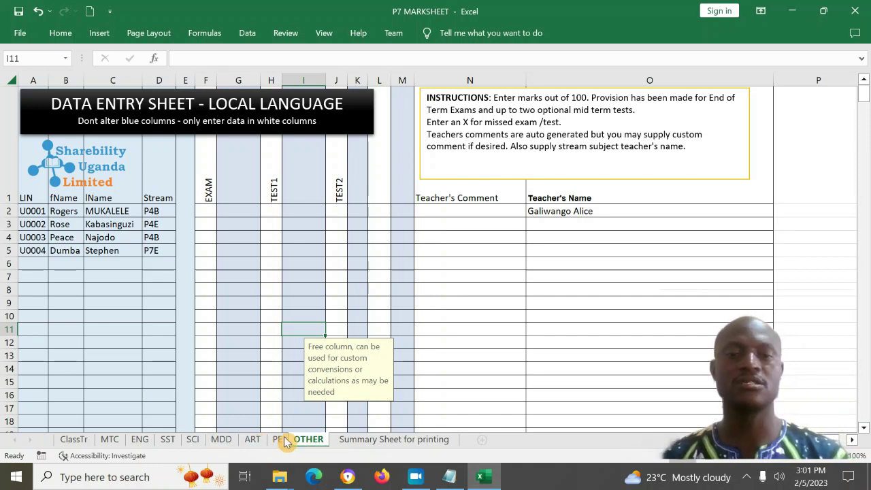
pyautogui.click(357, 443)
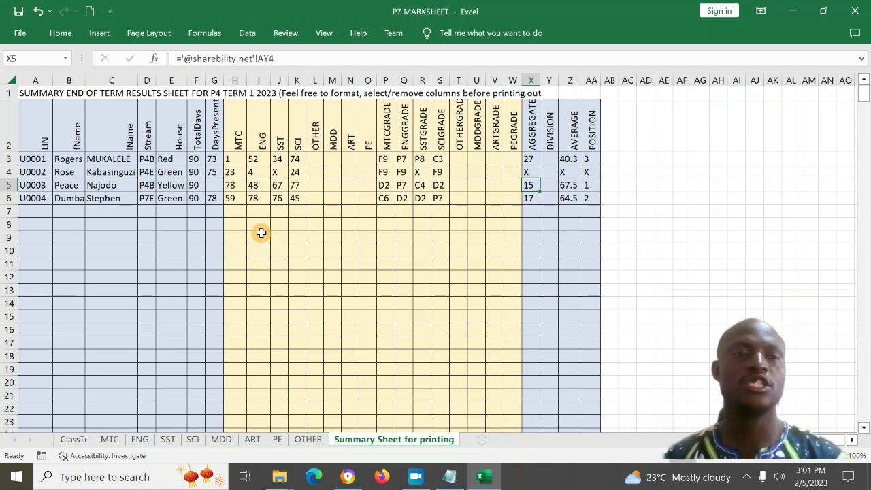
pyautogui.click(209, 171)
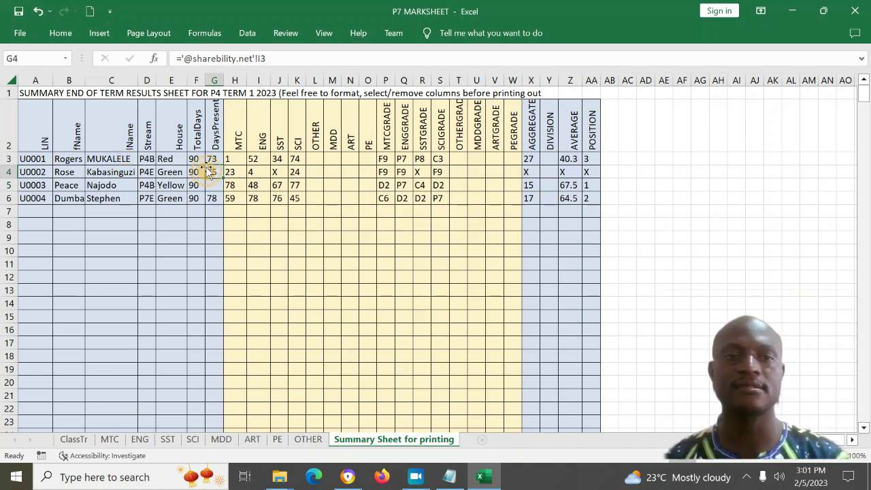
pyautogui.click(531, 169)
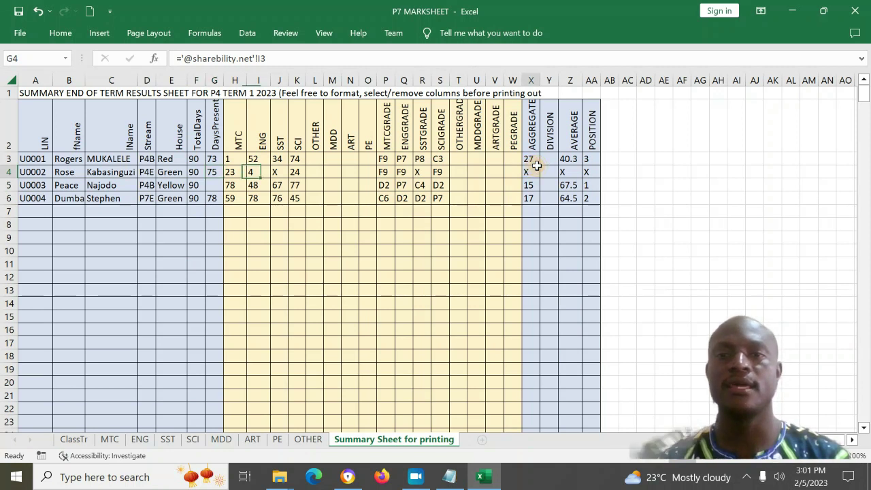
pyautogui.click(569, 172)
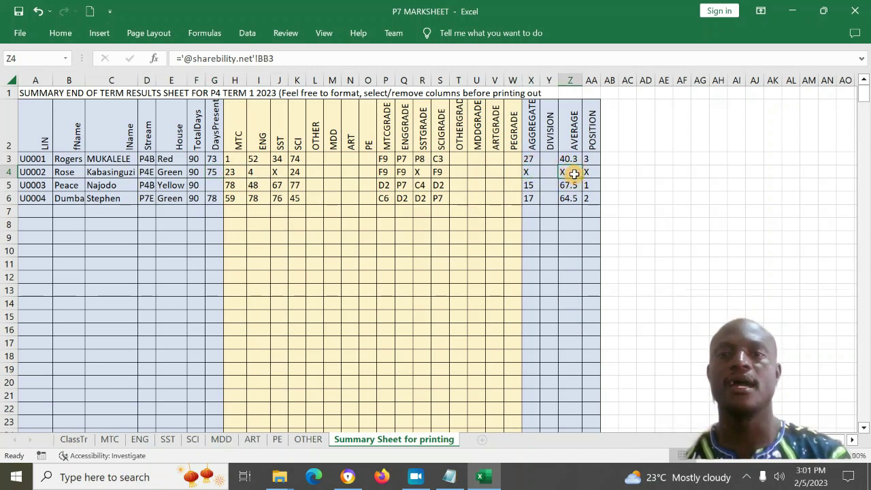
pyautogui.click(588, 171)
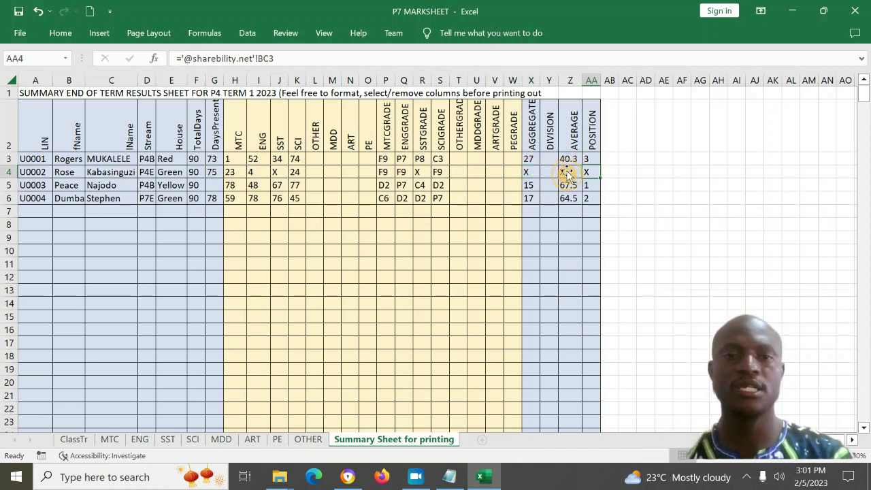
pyautogui.click(419, 172)
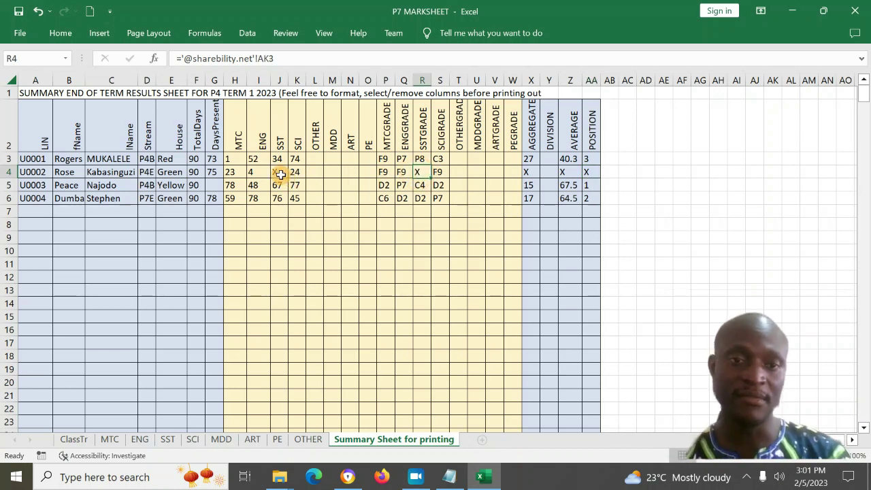
pyautogui.click(281, 172)
pyautogui.click(592, 172)
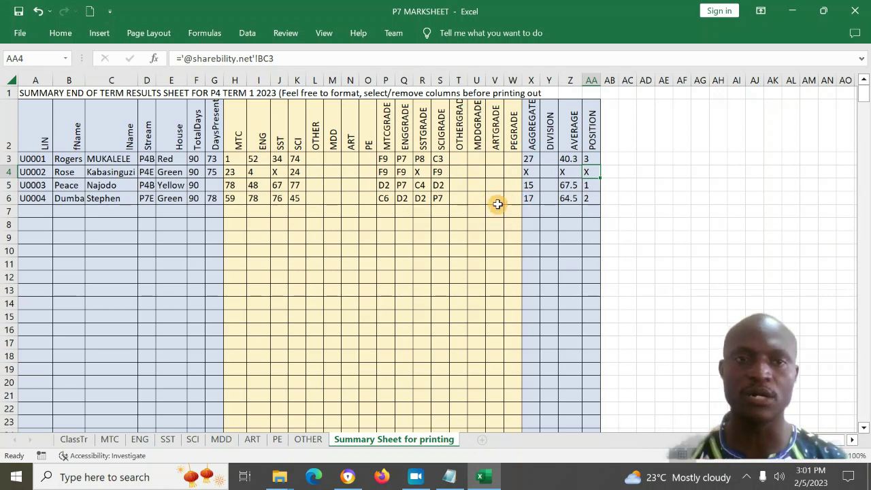
# Save the P7 MARKSHEET workbook and close Excel
pyautogui.click(17, 12)
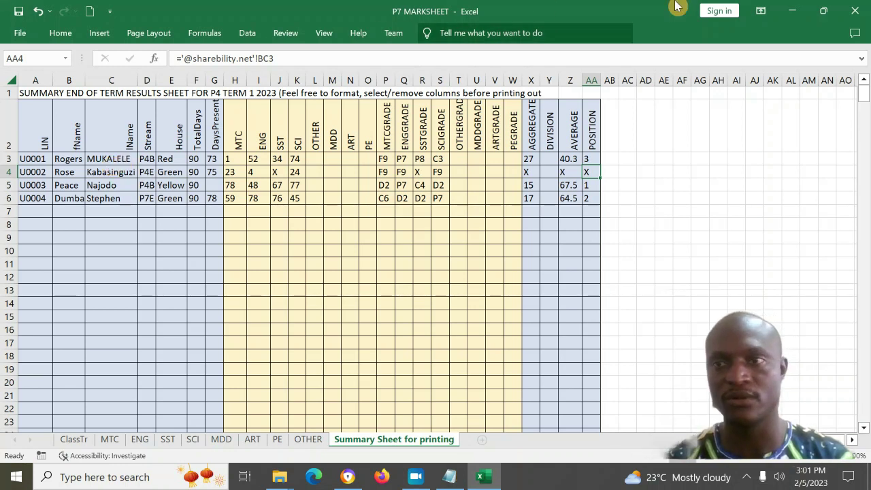
pyautogui.click(854, 11)
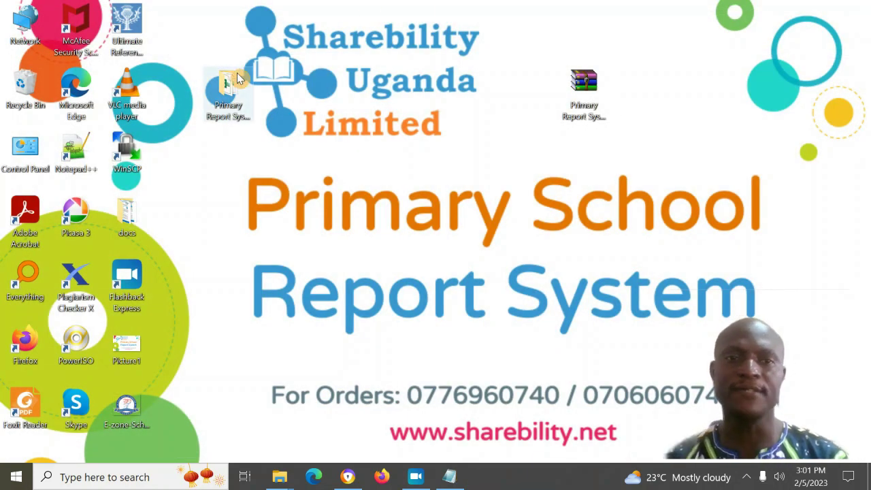
# Open the Primary Report System V1.0 folder and select the Sharebility Primary Report Edited publication
pyautogui.doubleClick(234, 80)
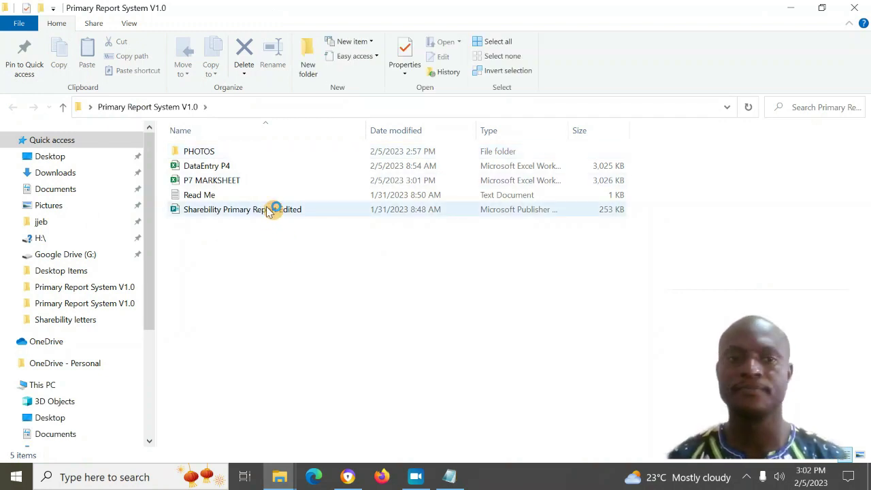
pyautogui.click(268, 212)
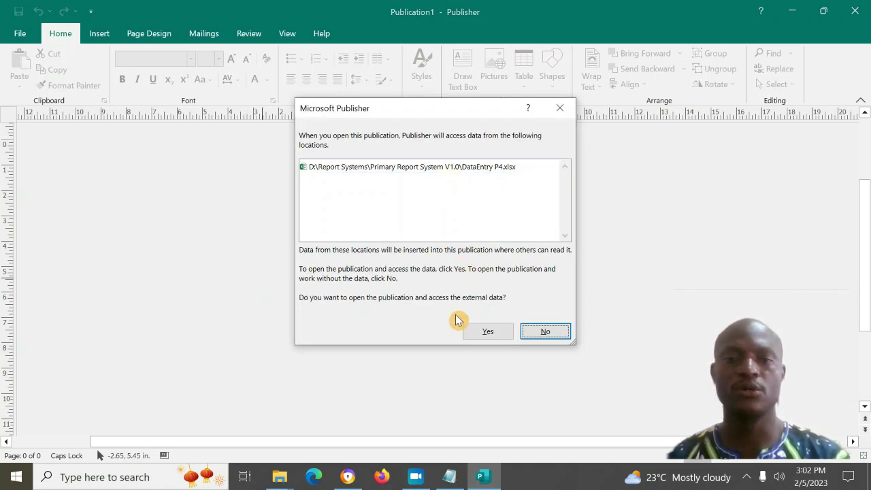
# Allow the publication's external data access and choose to reconnect its data source
pyautogui.click(489, 333)
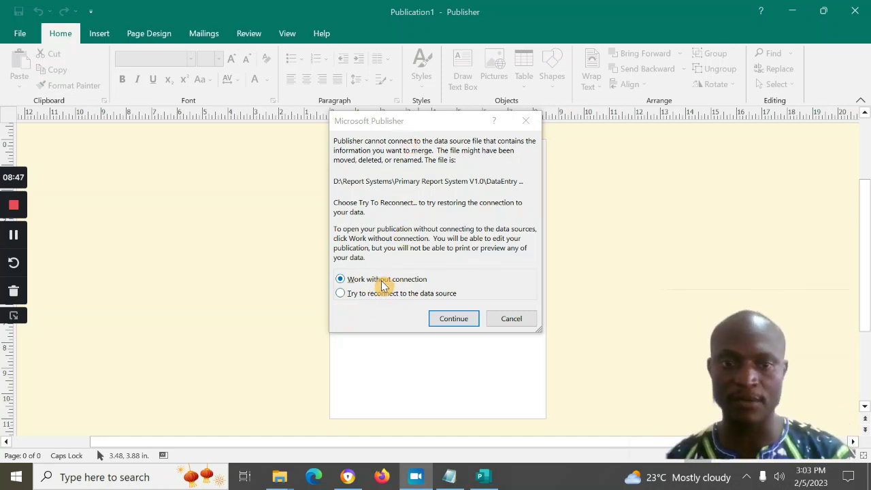
pyautogui.click(342, 295)
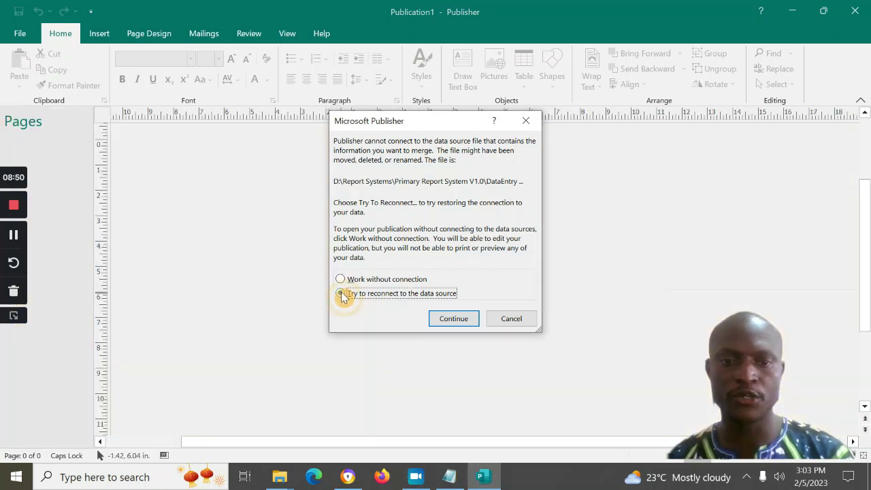
pyautogui.click(452, 320)
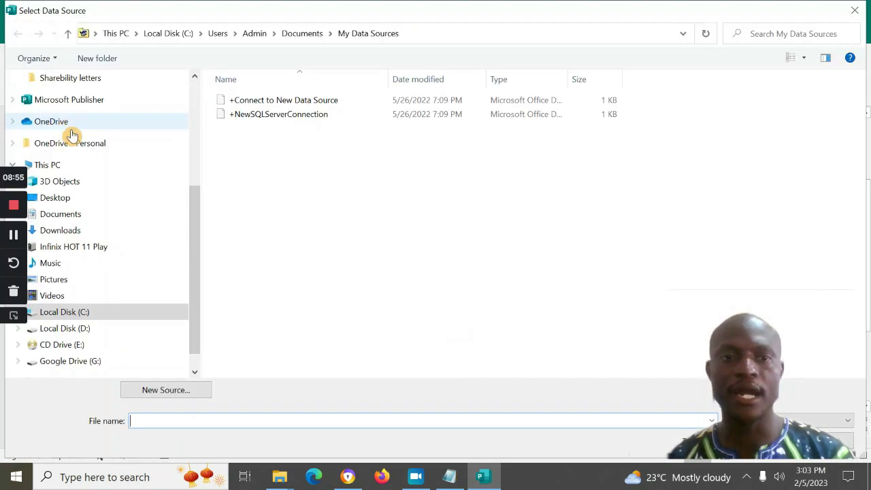
# Use the P7 MARKSHEET workbook in Desktop > Primary Report System V1.0, first table, as the data source
pyautogui.click(118, 199)
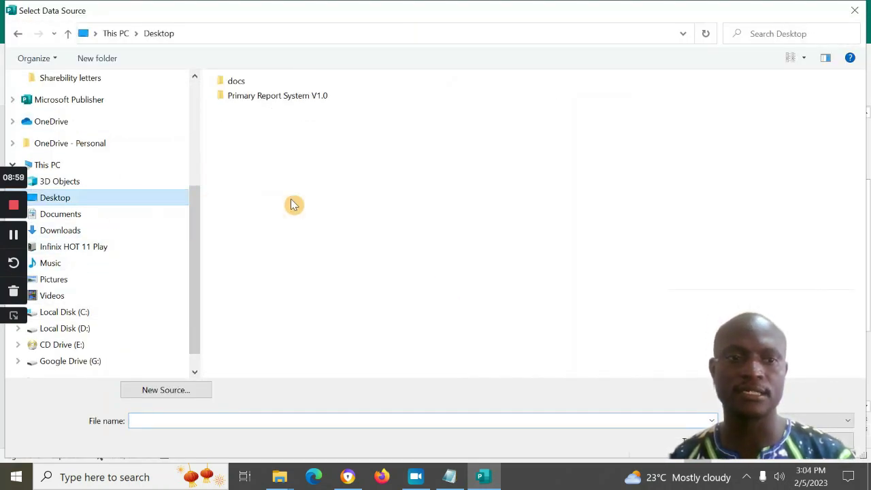
pyautogui.click(284, 96)
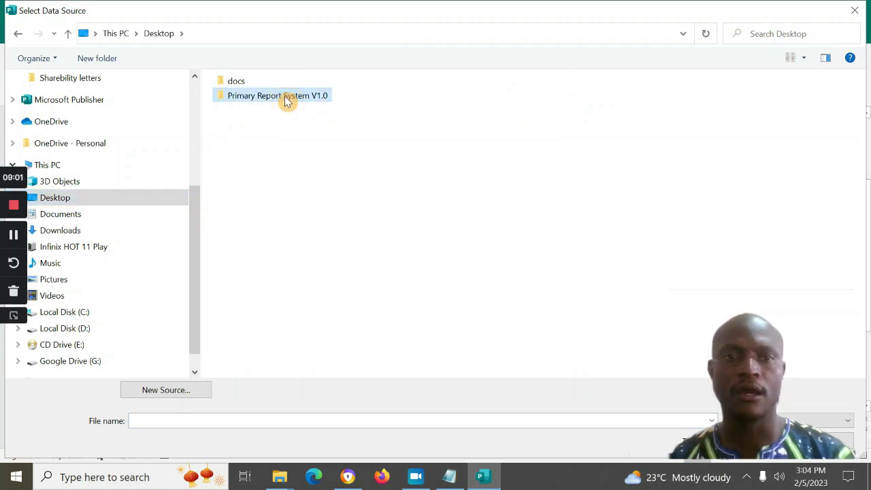
pyautogui.doubleClick(284, 96)
pyautogui.click(285, 134)
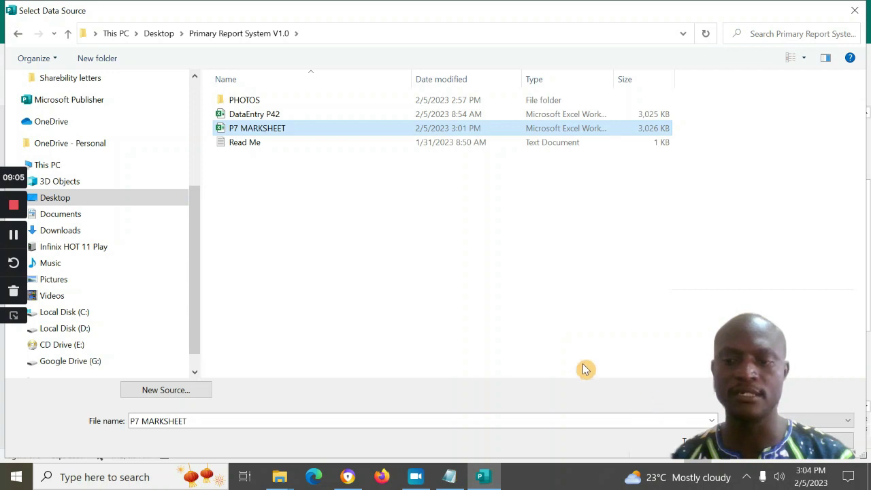
pyautogui.press('Return')
pyautogui.press('Return')
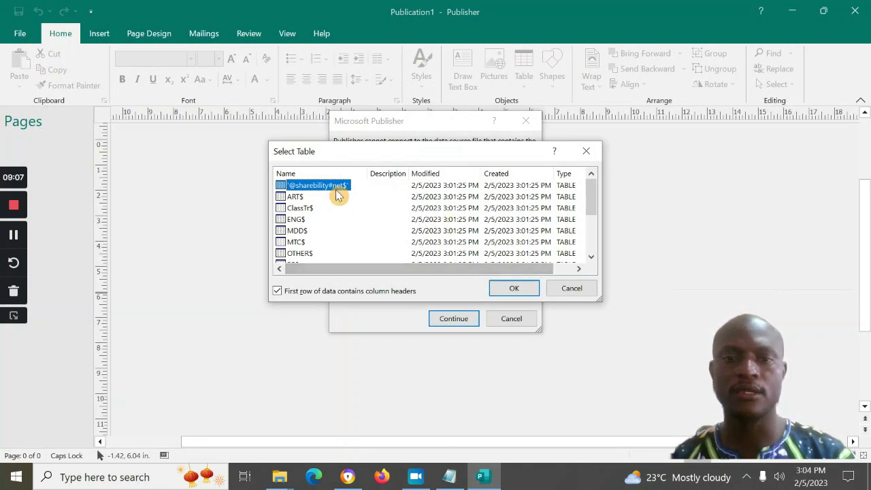
pyautogui.click(308, 200)
pyautogui.click(311, 189)
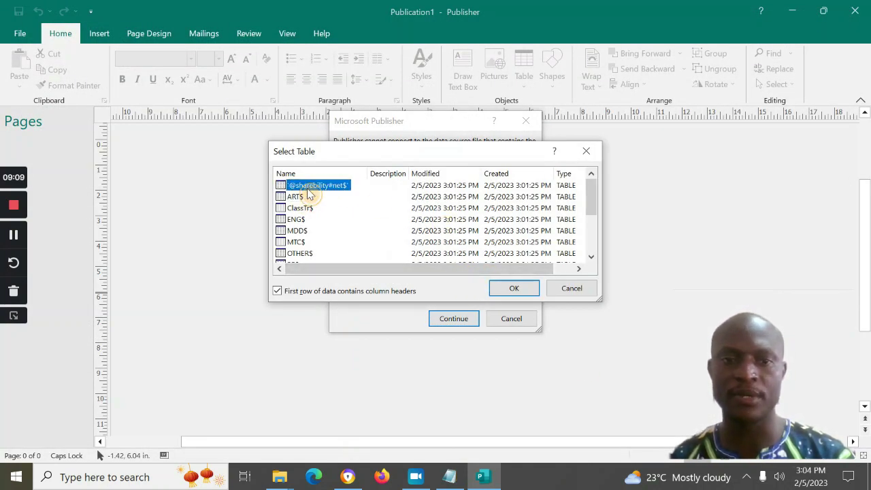
pyautogui.click(513, 288)
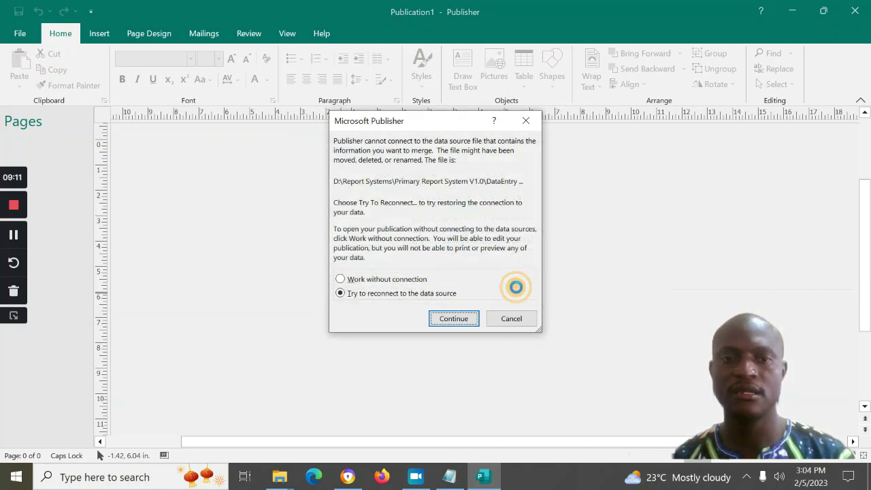
pyautogui.click(439, 318)
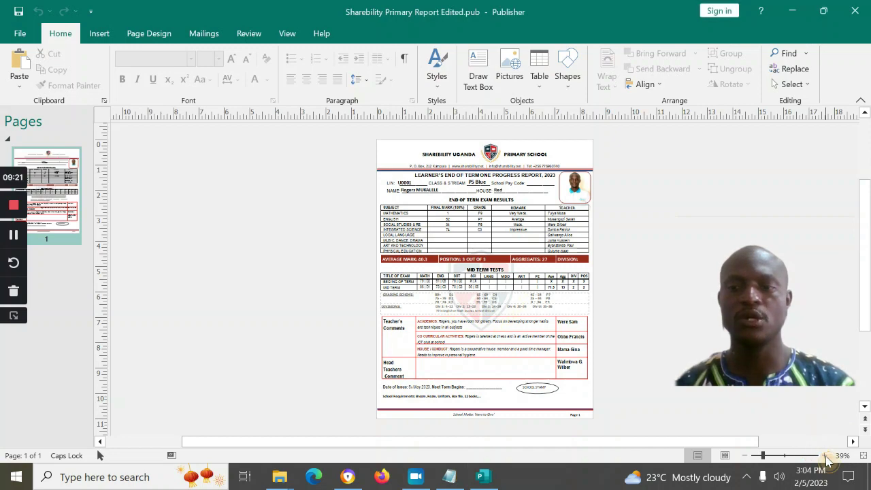
# Zoom the report card to 120%, collapse the ribbon and scroll to the page top
pyautogui.click(824, 456)
pyautogui.click(825, 455)
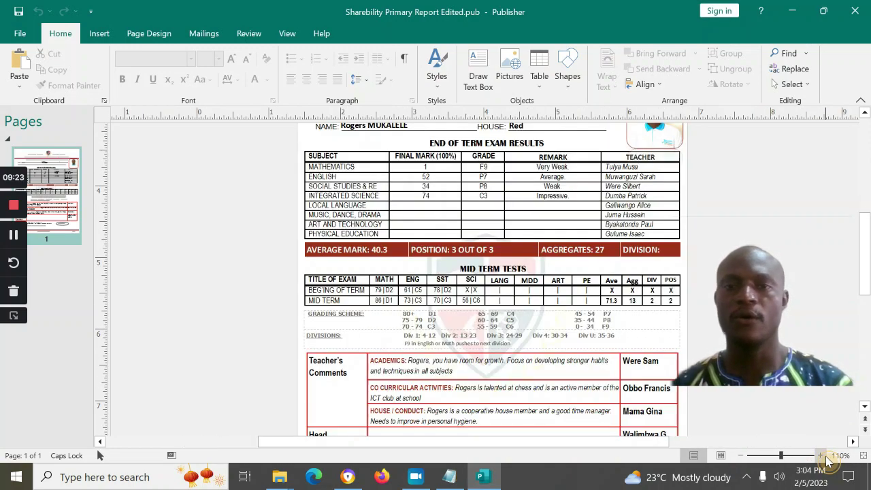
pyautogui.click(824, 456)
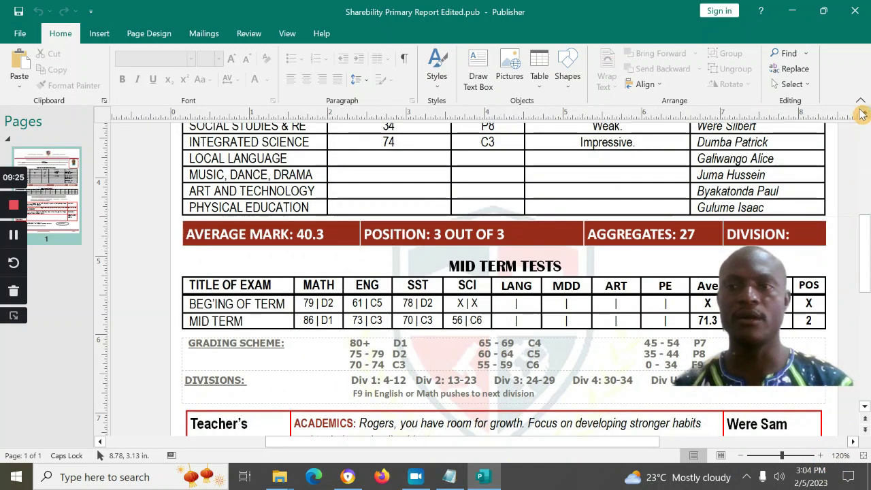
pyautogui.click(859, 102)
pyautogui.scroll(5, 865, 136)
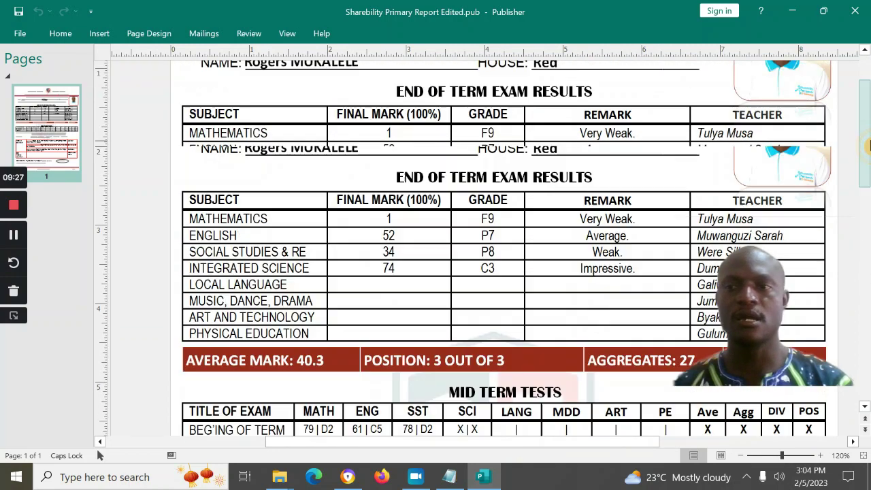
pyautogui.moveTo(868, 135); pyautogui.dragTo(867, 178)
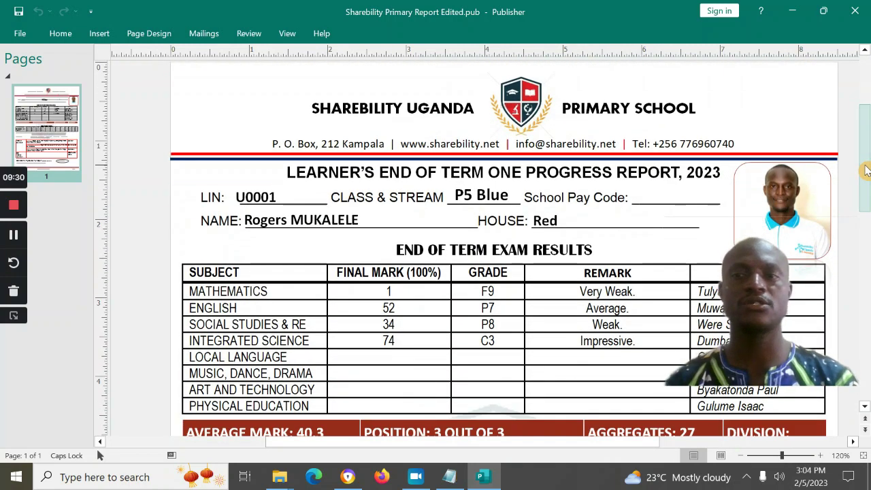
# Advance the mail merge preview three records to the fourth learner
pyautogui.click(217, 42)
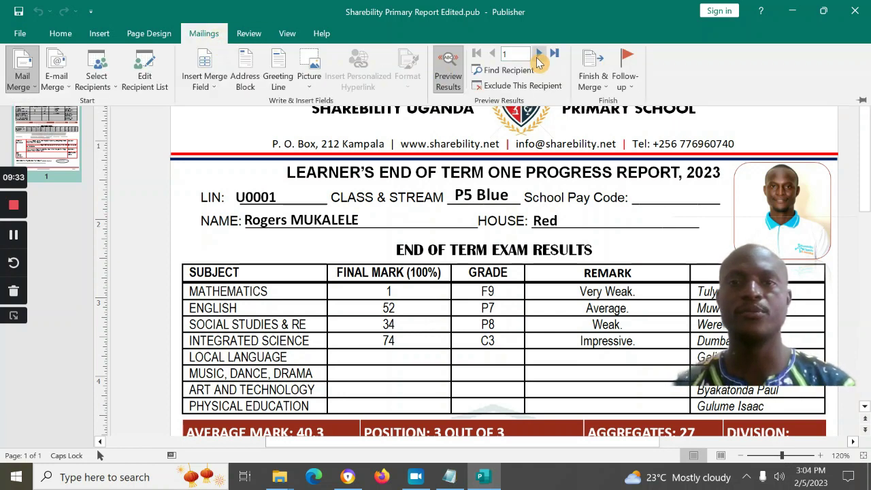
pyautogui.click(539, 57)
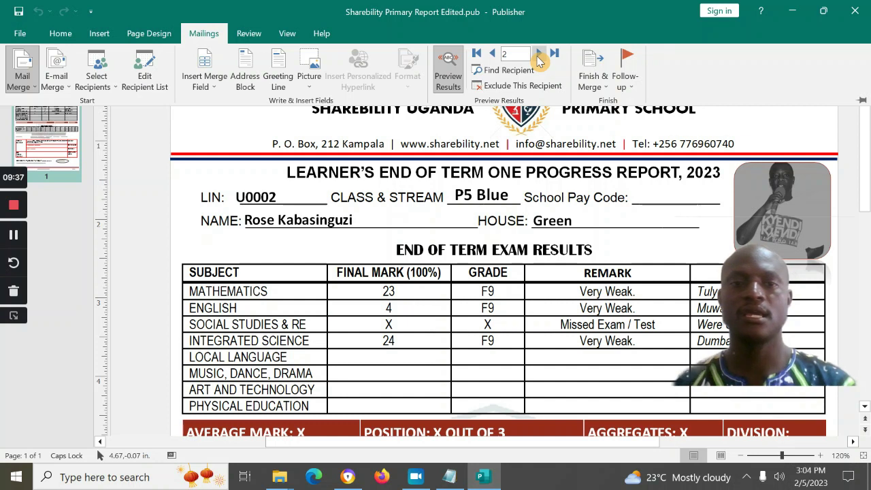
pyautogui.click(538, 58)
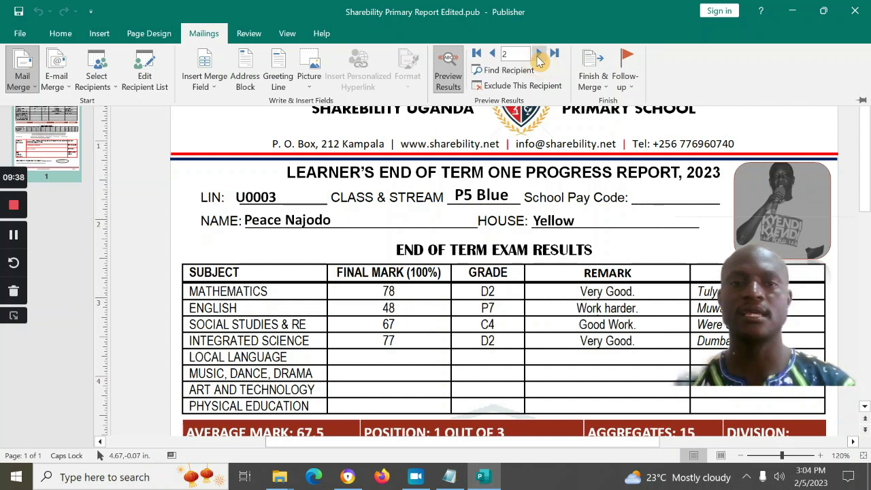
pyautogui.click(538, 59)
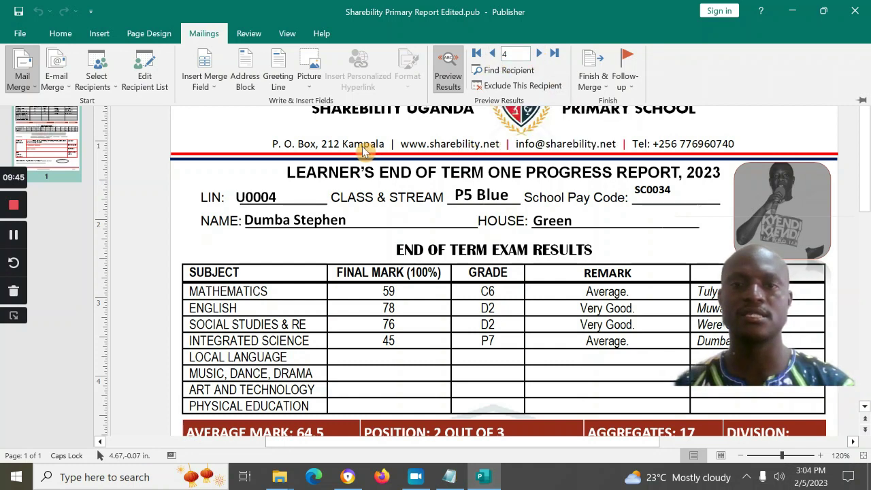
pyautogui.click(401, 170)
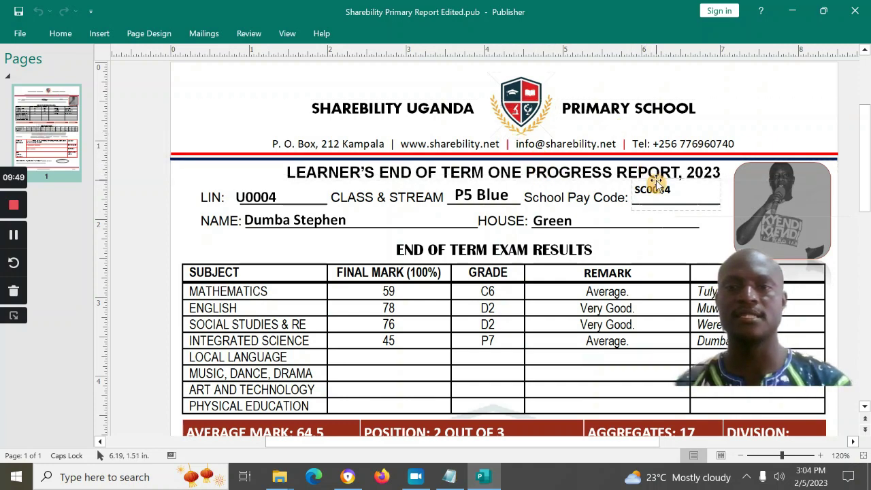
# Review the fourth learner's exam results table and the Academics, Co-Curricular and Conduct comments
pyautogui.click(503, 250)
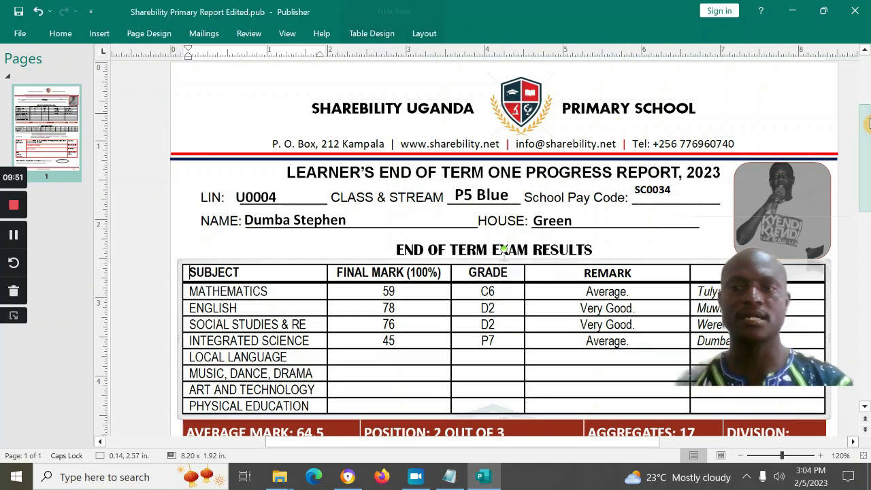
pyautogui.moveTo(868, 128); pyautogui.dragTo(868, 212)
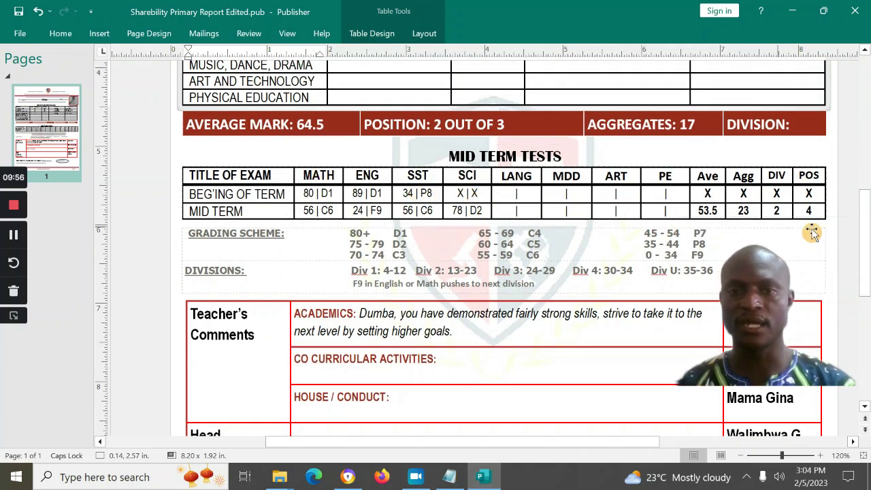
pyautogui.moveTo(868, 243); pyautogui.dragTo(868, 276)
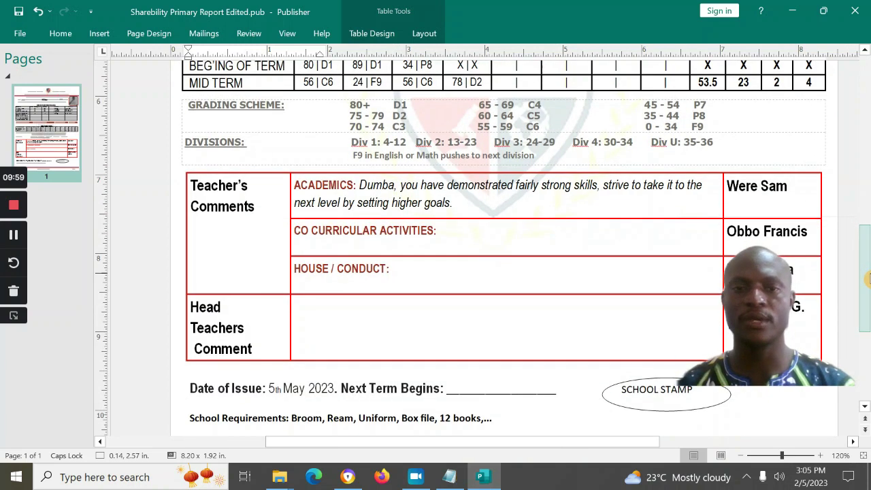
pyautogui.keyDown('shift'); pyautogui.click(428, 200); pyautogui.keyUp('shift')
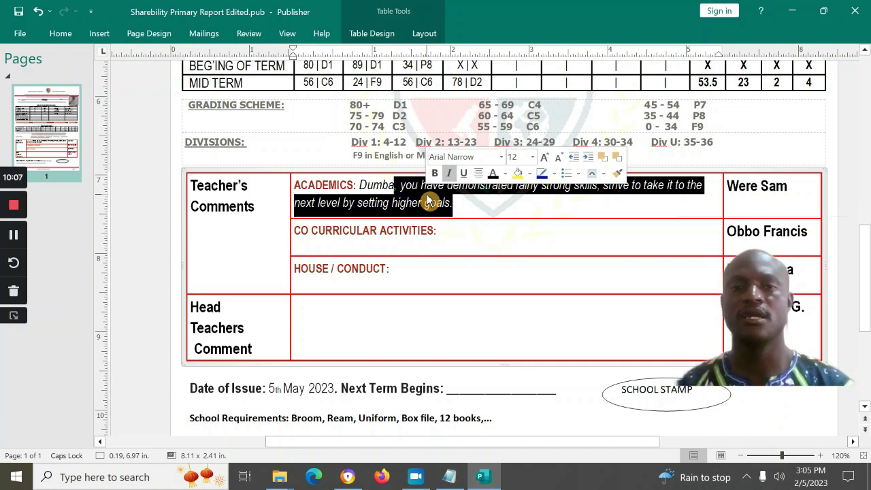
pyautogui.click(463, 233)
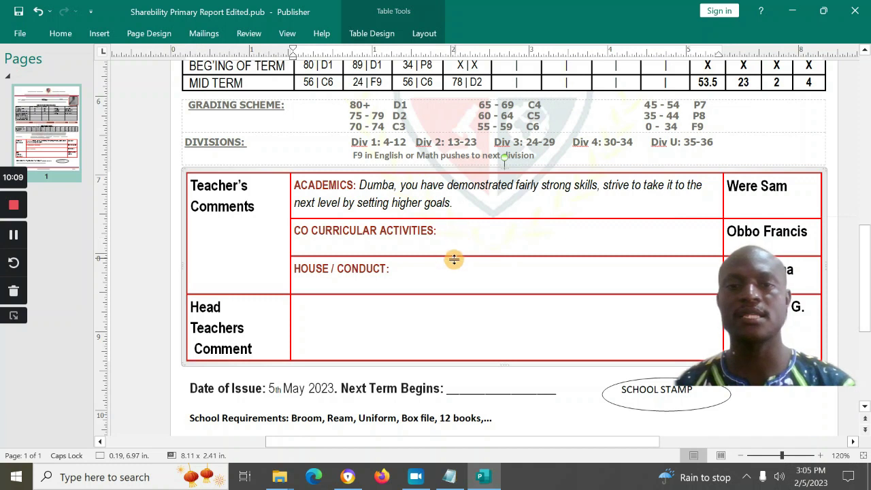
pyautogui.click(453, 260)
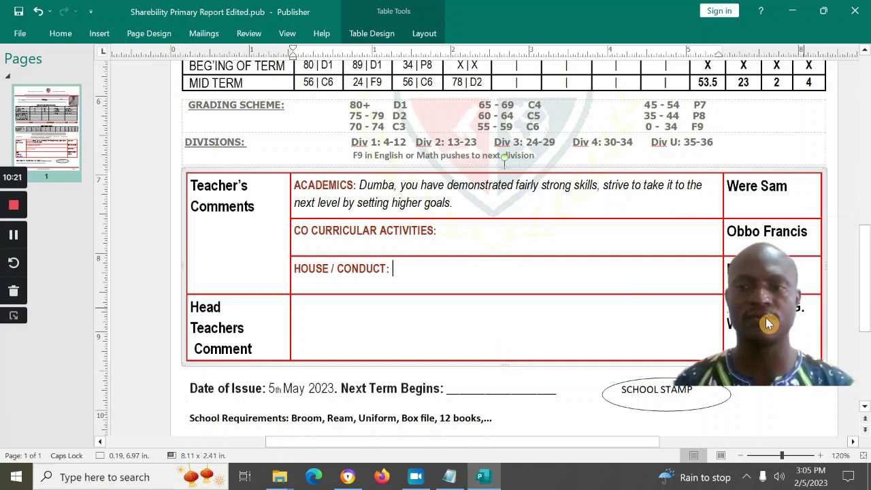
pyautogui.moveTo(767, 324); pyautogui.dragTo(771, 401)
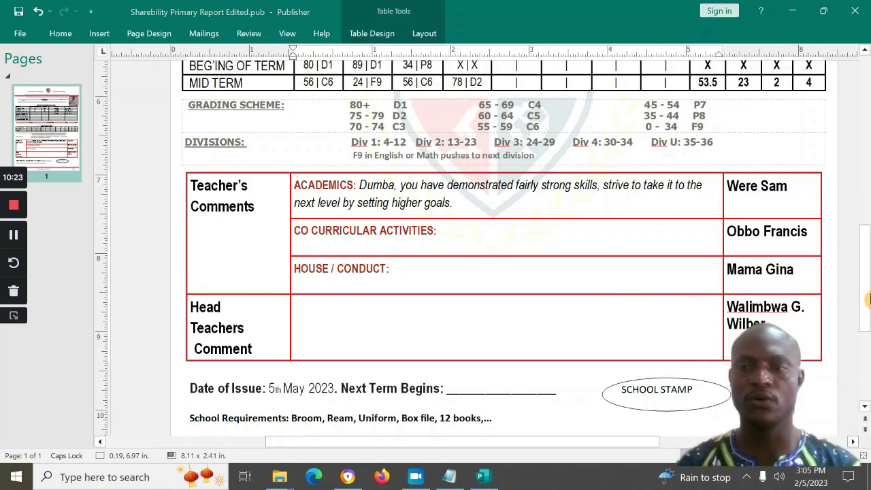
pyautogui.moveTo(868, 297); pyautogui.dragTo(868, 166)
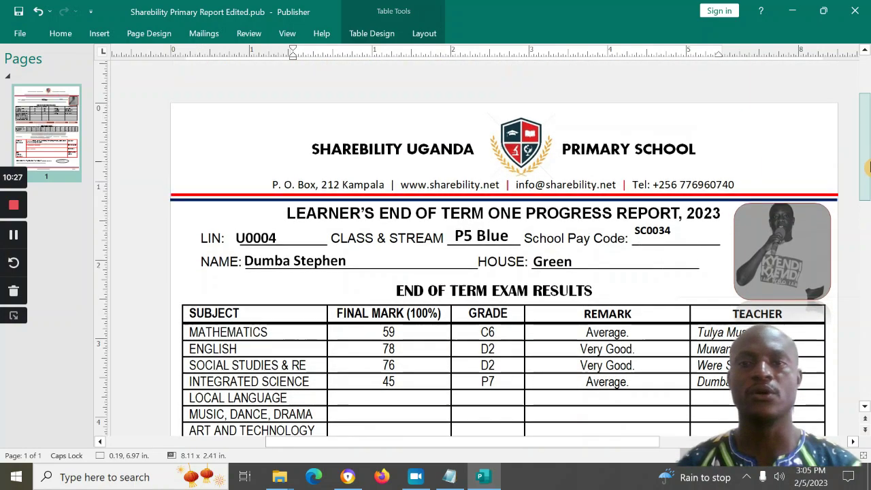
# Replace the header's shield crest logo with Picture1 from the Desktop
pyautogui.click(533, 150)
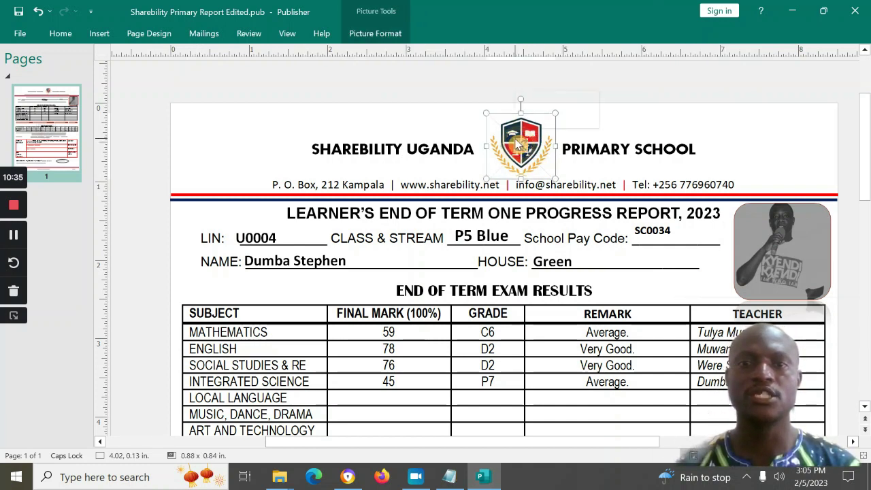
pyautogui.rightClick(518, 141)
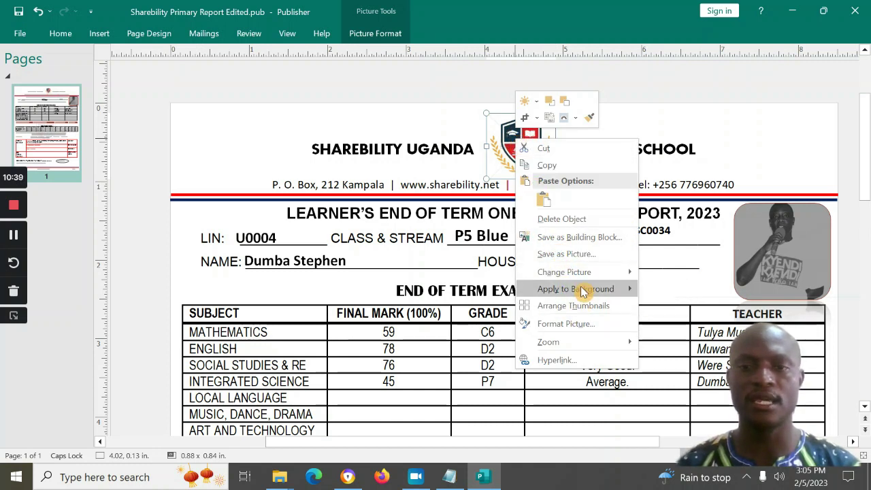
pyautogui.moveTo(582, 275)
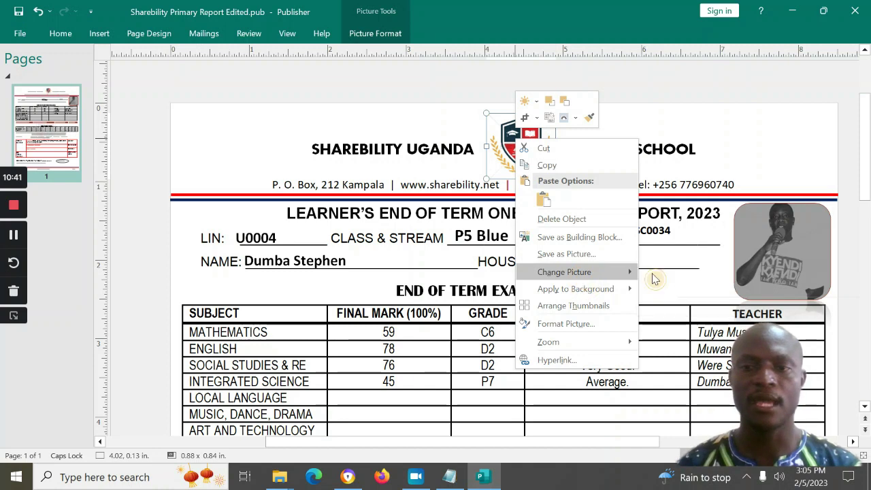
pyautogui.click(655, 276)
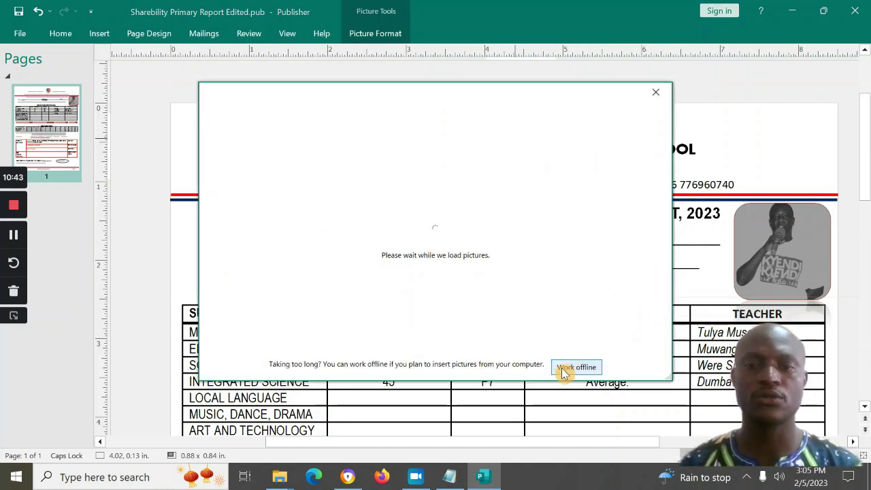
pyautogui.click(565, 369)
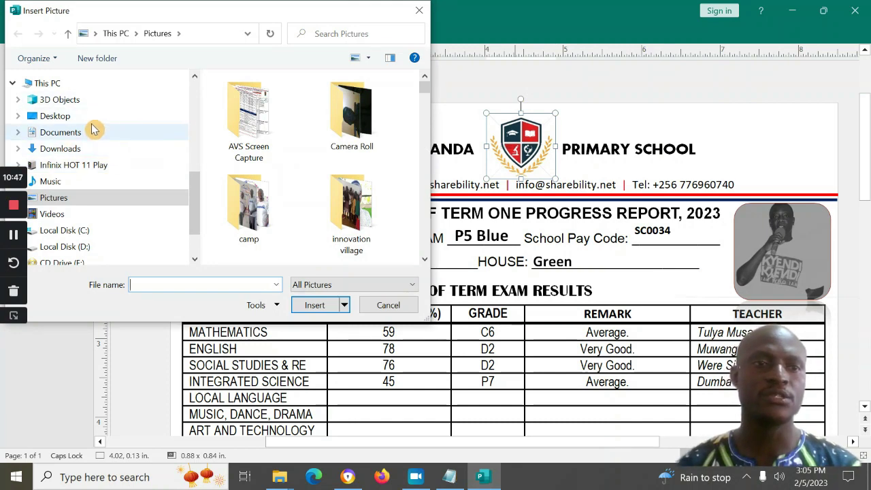
pyautogui.click(87, 116)
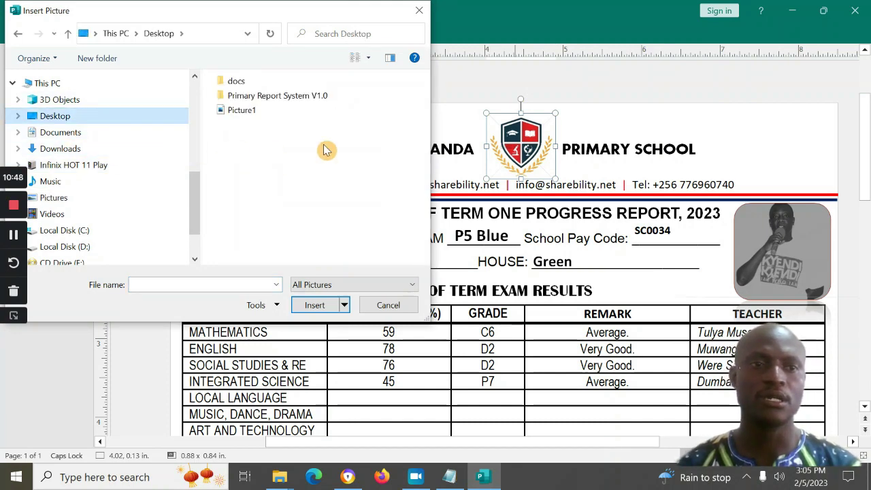
pyautogui.click(236, 110)
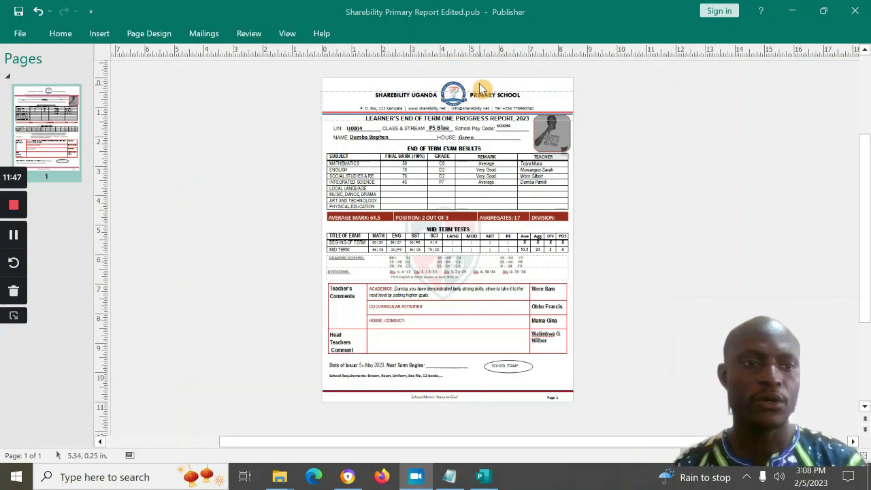
# Move the new logo to the header's left end and click into the school name with Caps Lock on
pyautogui.moveTo(457, 98); pyautogui.dragTo(347, 96)
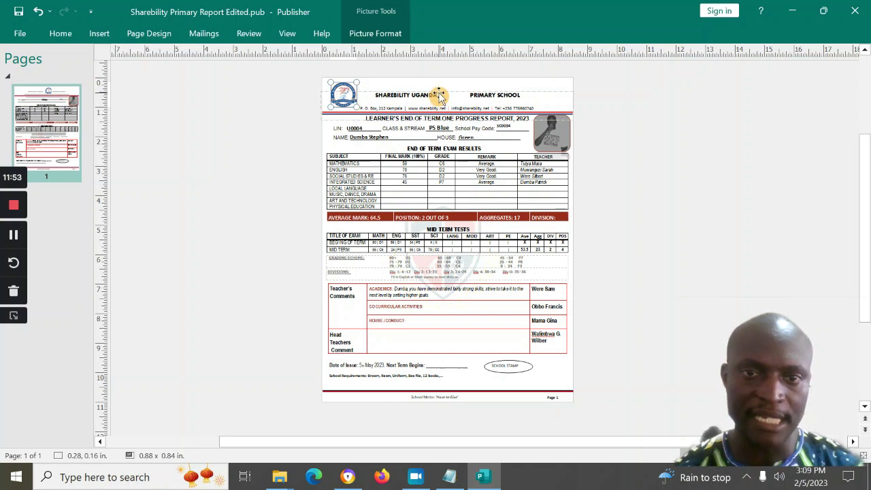
pyautogui.click(428, 94)
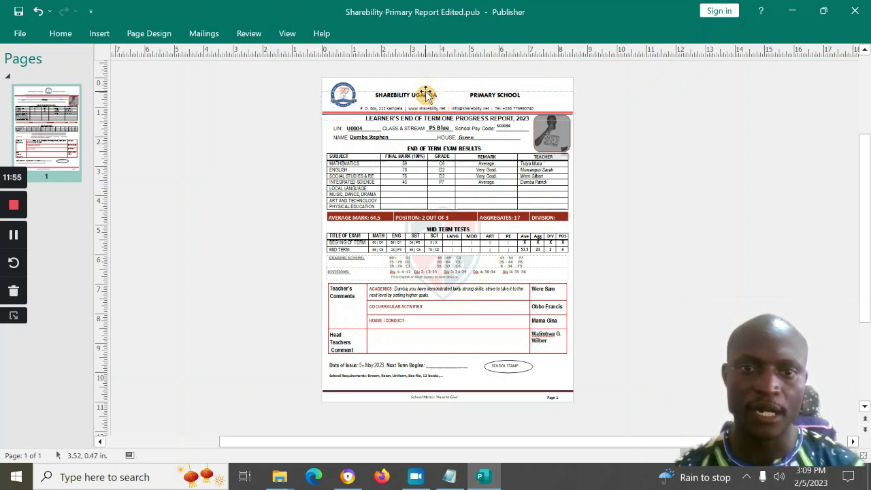
pyautogui.click(429, 94)
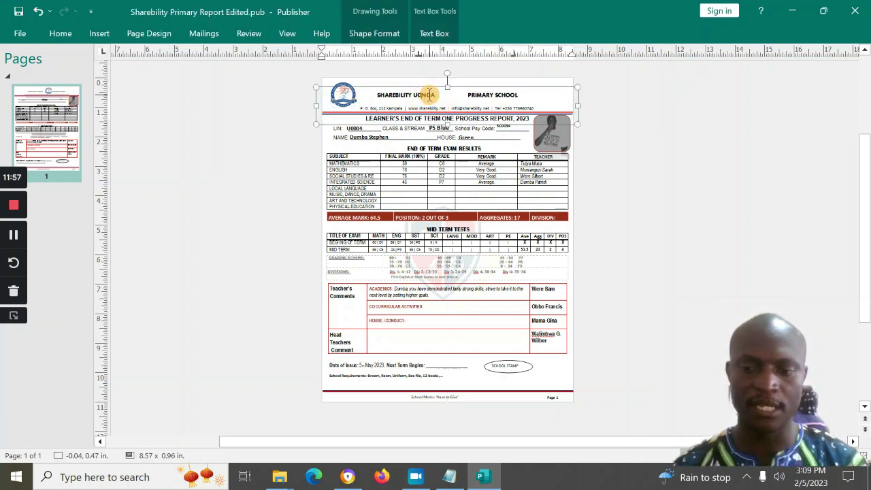
pyautogui.press('capslock')
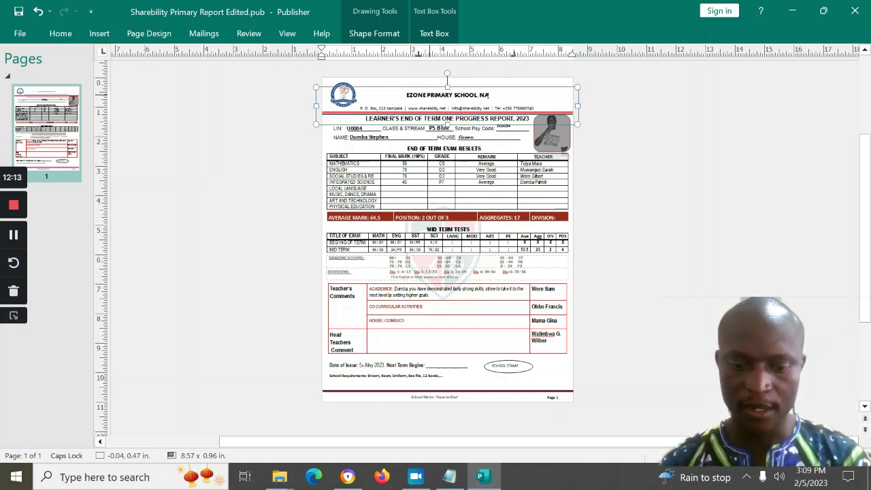
# At 94% zoom, delete the website and e-mail from the header contact line
pyautogui.moveTo(787, 392)
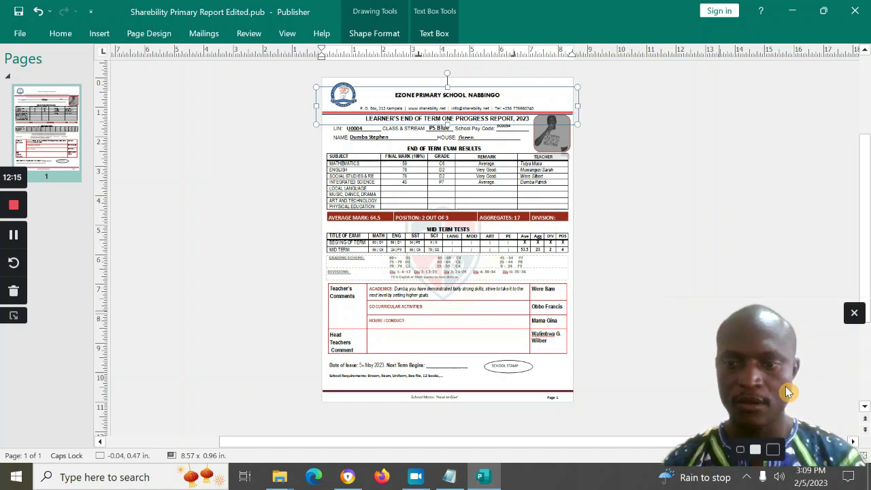
pyautogui.click(773, 451)
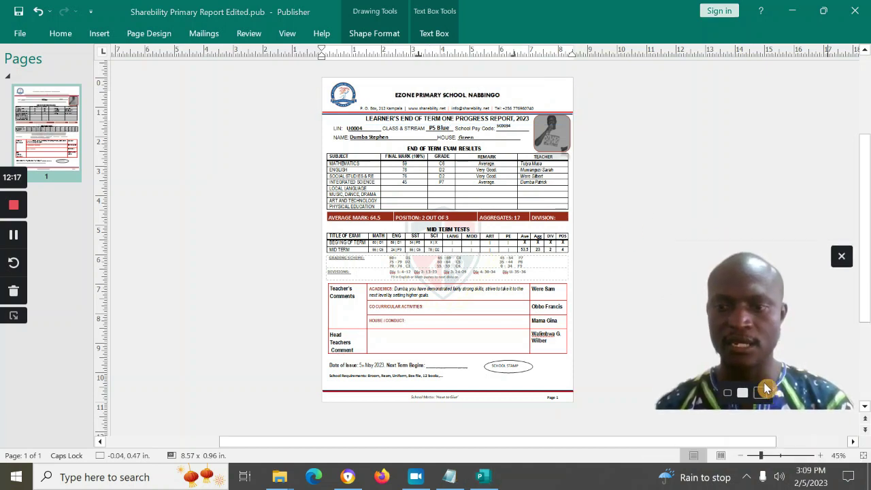
pyautogui.click(783, 462)
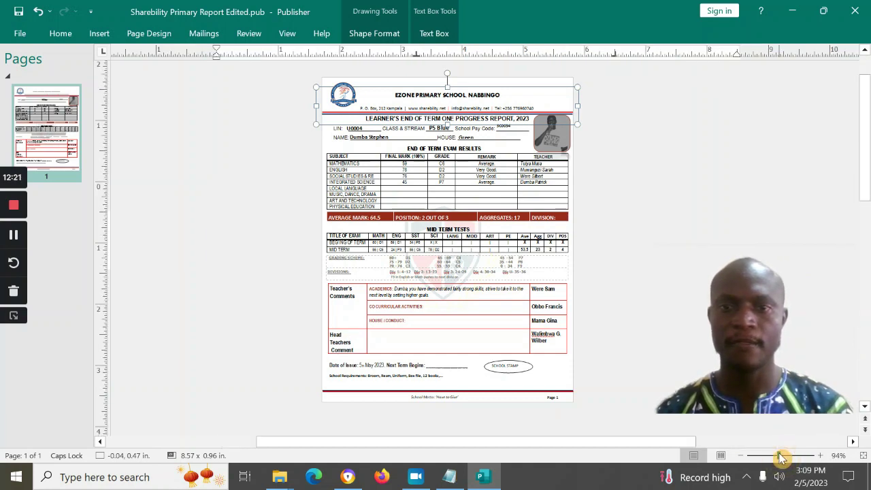
pyautogui.click(779, 451)
pyautogui.click(717, 187)
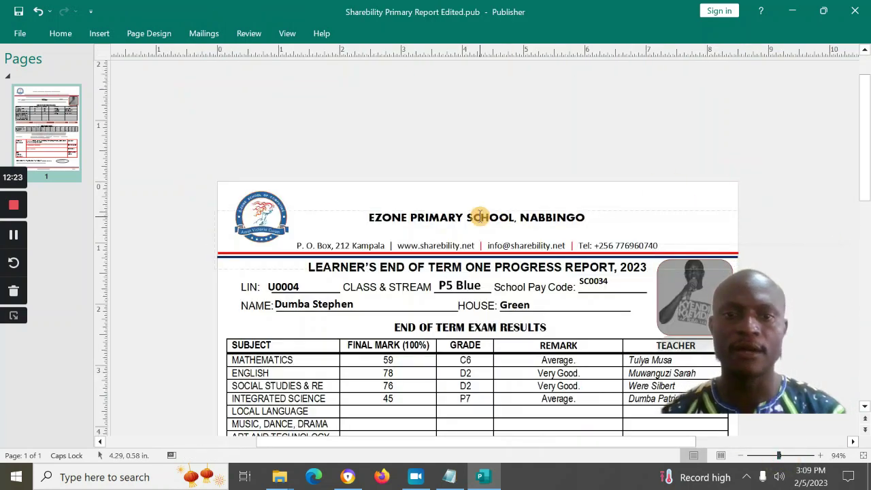
pyautogui.click(471, 241)
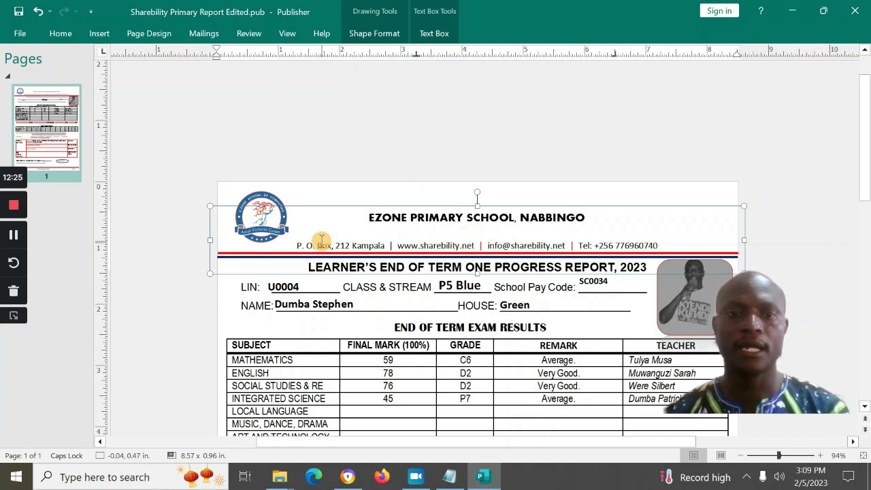
pyautogui.moveTo(393, 246); pyautogui.dragTo(564, 240)
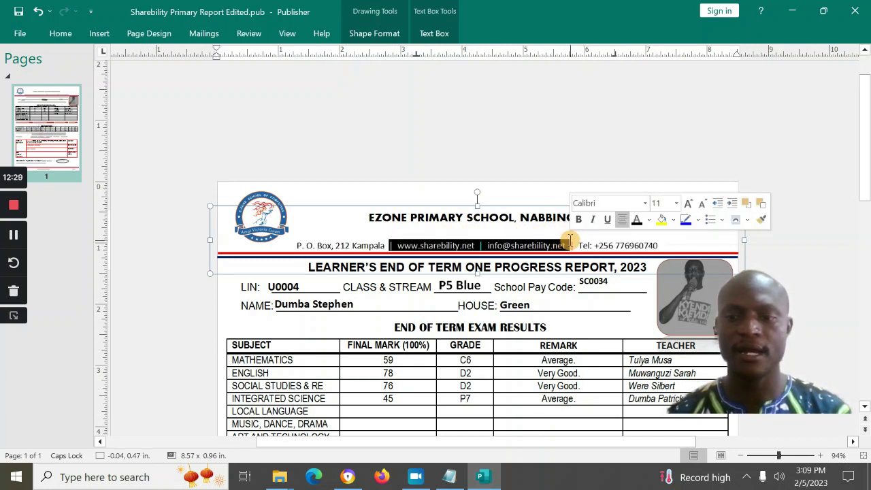
pyautogui.press('Delete')
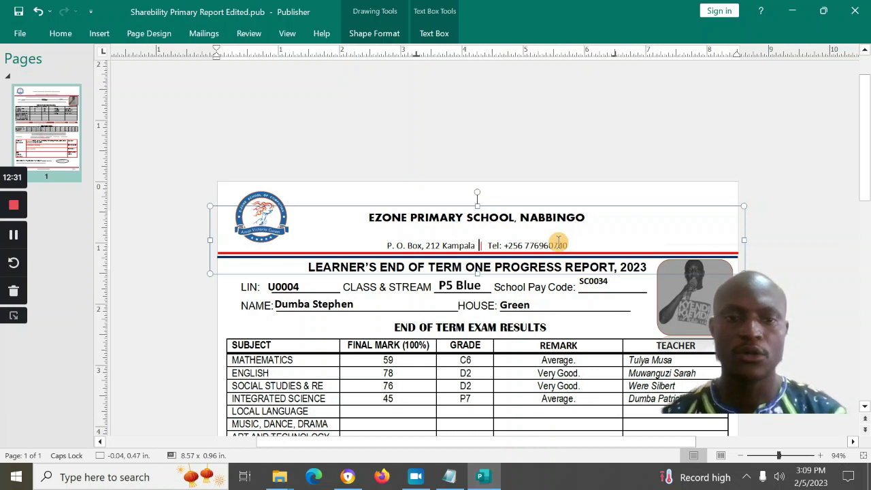
pyautogui.click(272, 254)
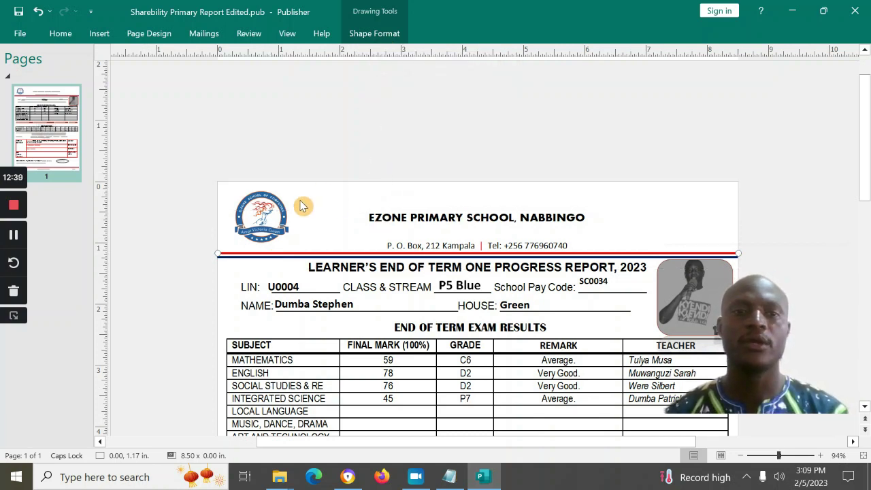
# Nudge the header logo slightly right, then switch to the Master Page view
pyautogui.moveTo(282, 207); pyautogui.dragTo(318, 209)
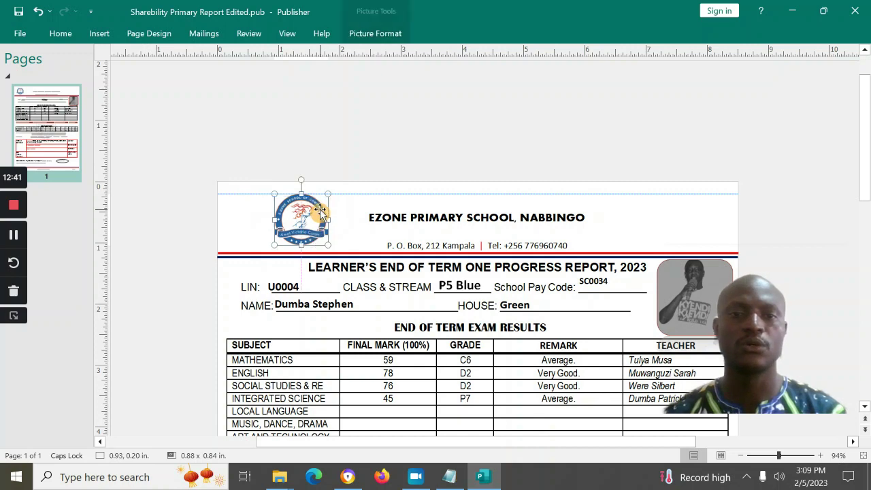
pyautogui.scroll(-3, 868, 95)
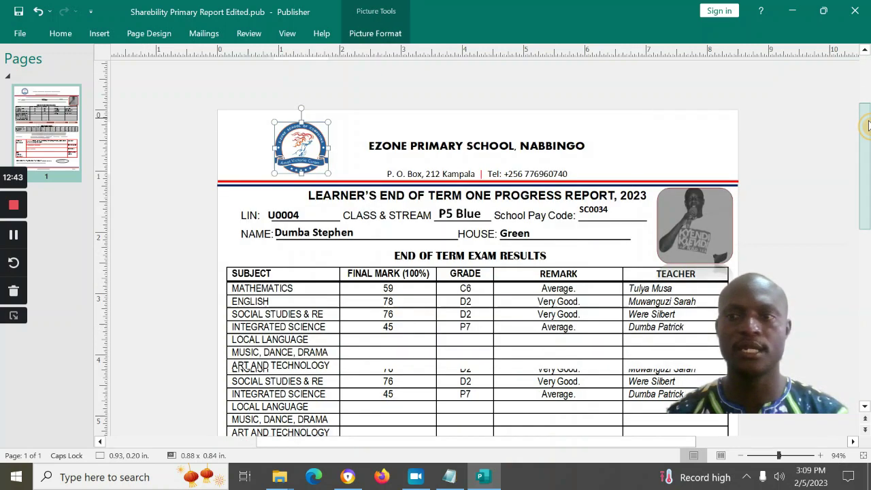
pyautogui.click(287, 33)
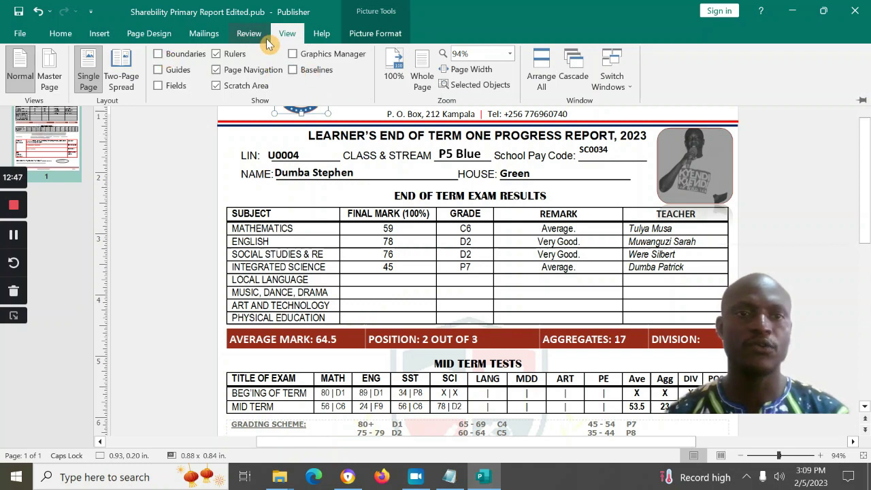
pyautogui.click(49, 71)
pyautogui.scroll(-5, 398, 286)
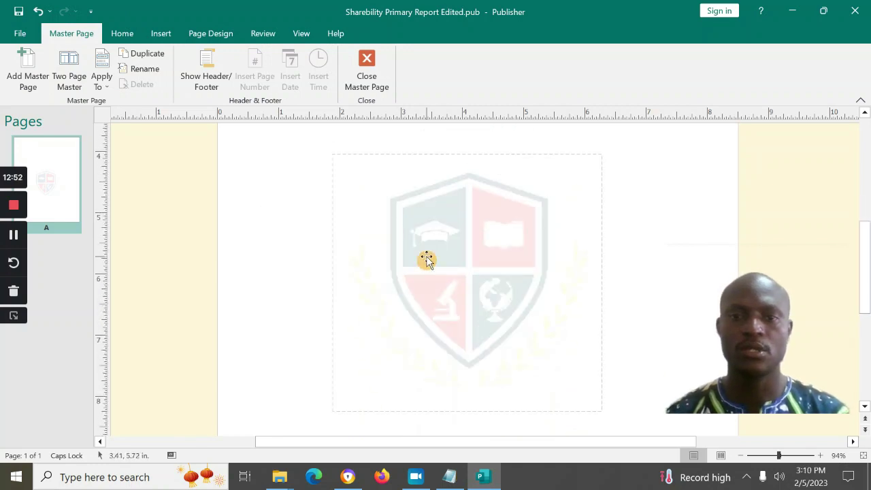
# Replace the shield watermark picture with E-zone-School-of-Computing-Badge.jpg from file
pyautogui.rightClick(426, 258)
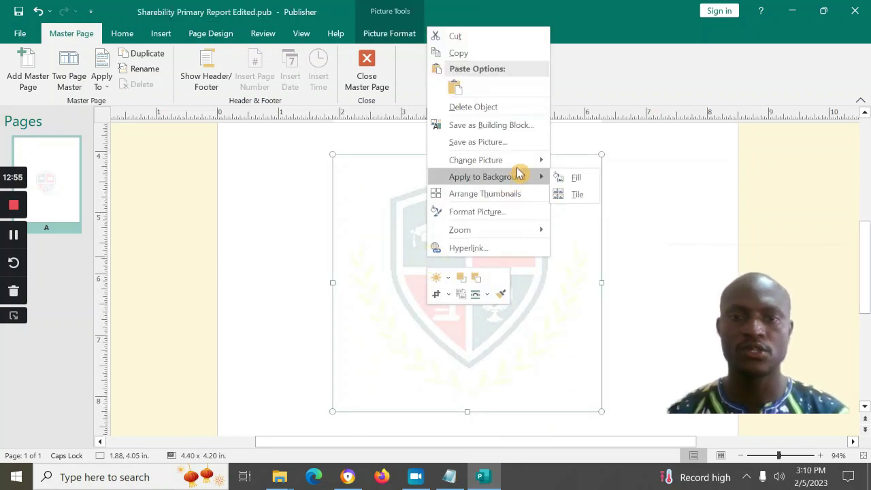
pyautogui.moveTo(520, 161)
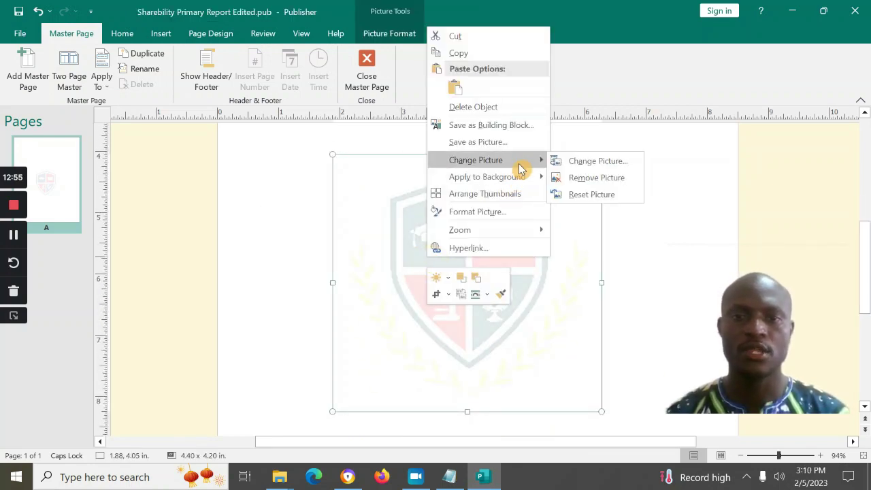
pyautogui.click(589, 163)
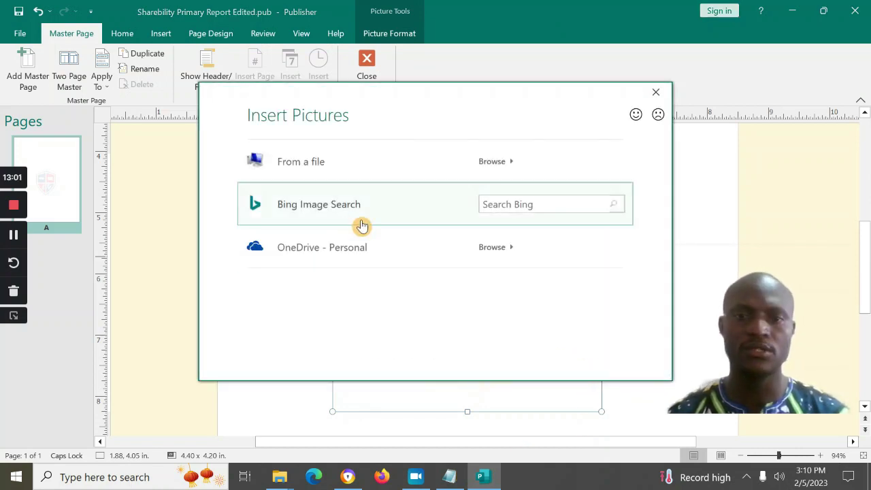
pyautogui.click(309, 179)
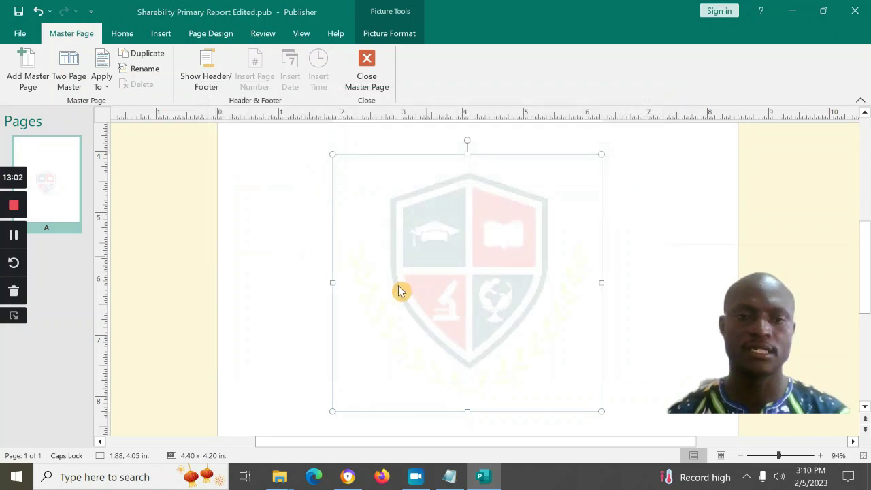
pyautogui.click(248, 217)
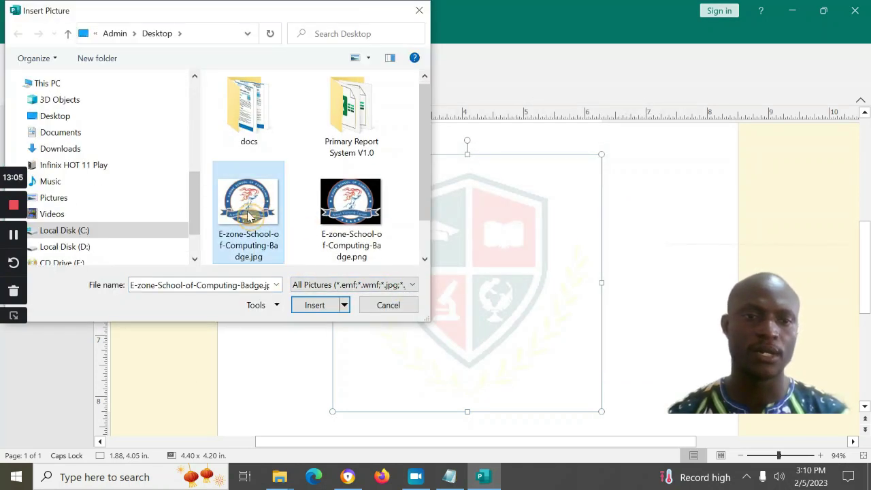
pyautogui.click(315, 306)
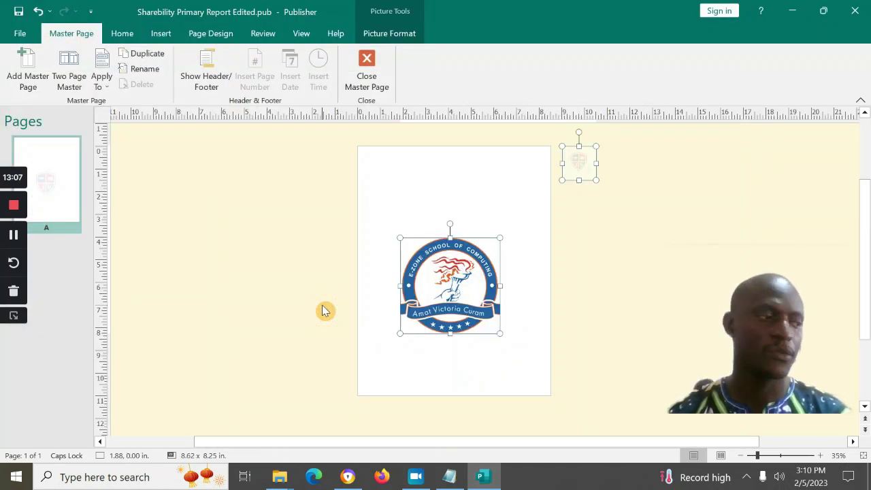
pyautogui.click(586, 228)
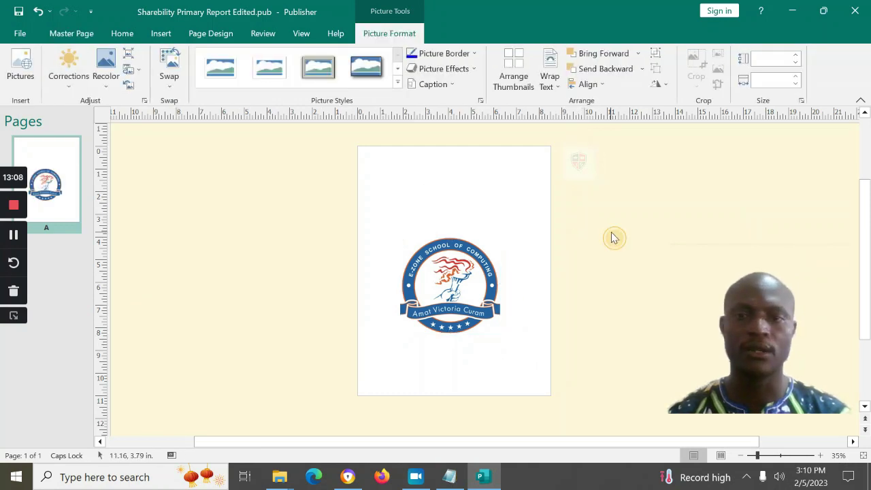
# Delete the stray leftover picture beside the page and select the master-page badge
pyautogui.click(580, 151)
pyautogui.press('Delete')
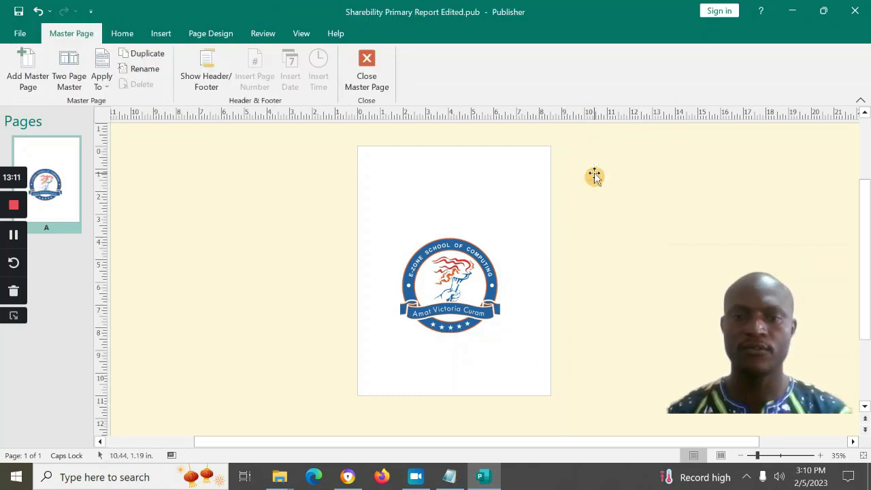
pyautogui.click(429, 265)
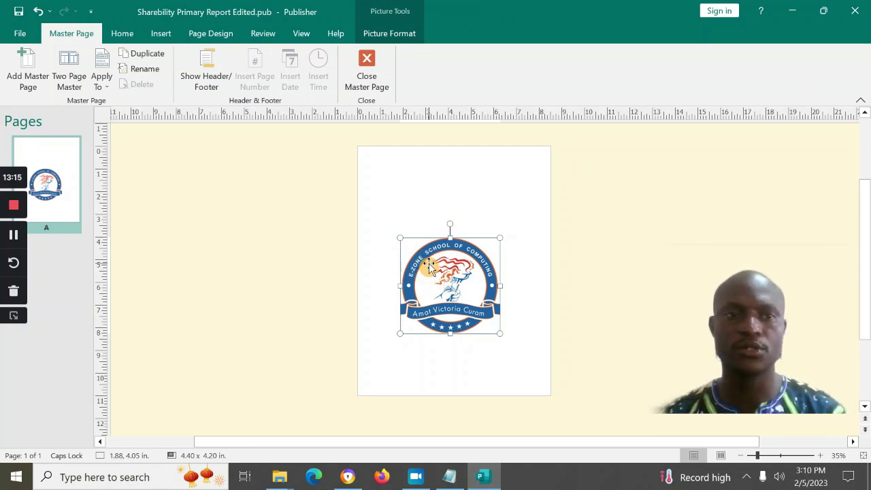
# Set the badge's transparency to 88% in Format Picture and close the master page
pyautogui.rightClick(430, 265)
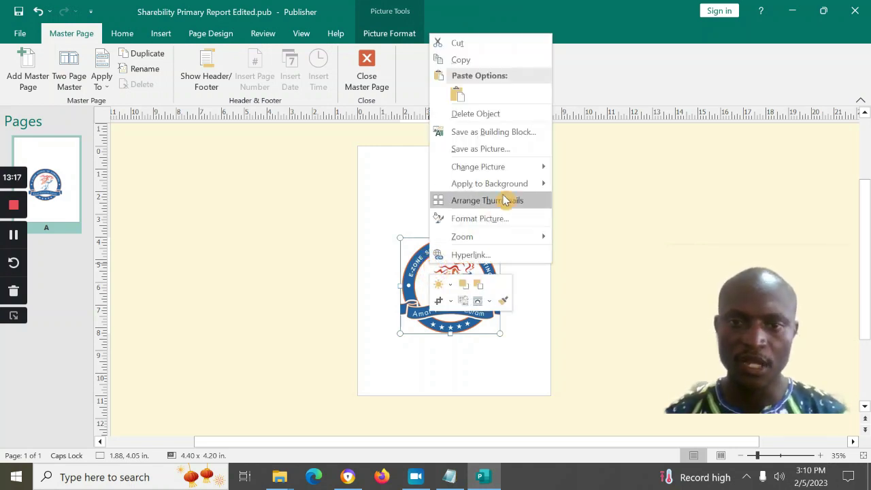
pyautogui.click(492, 227)
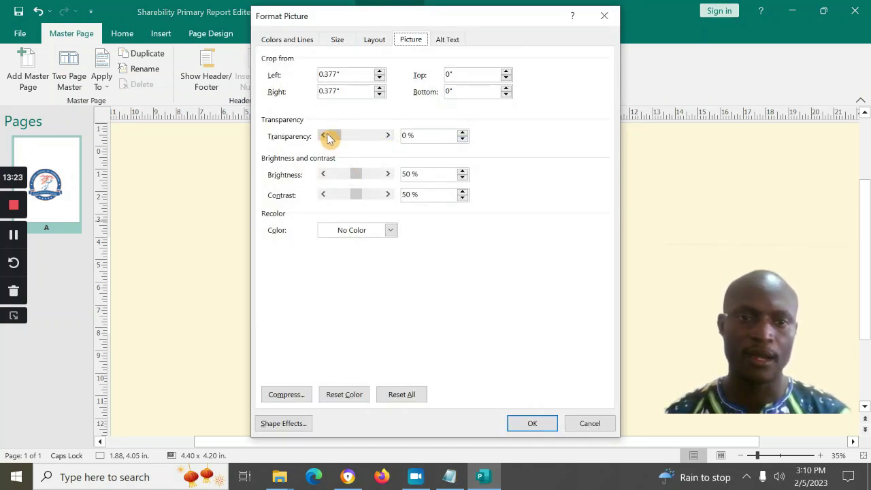
pyautogui.moveTo(330, 136); pyautogui.dragTo(373, 140)
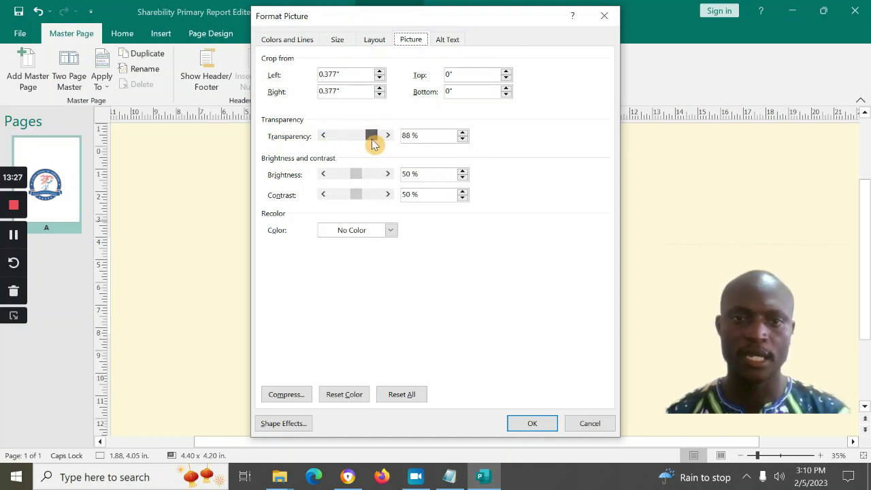
pyautogui.click(550, 428)
pyautogui.click(365, 62)
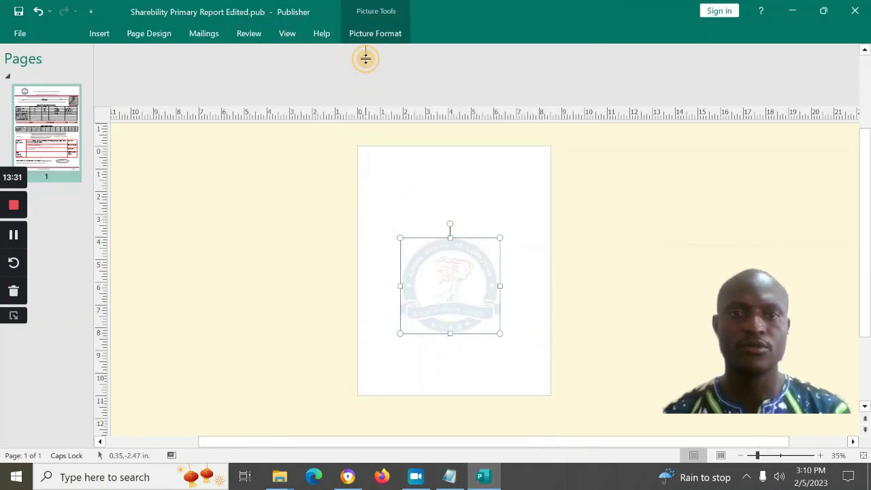
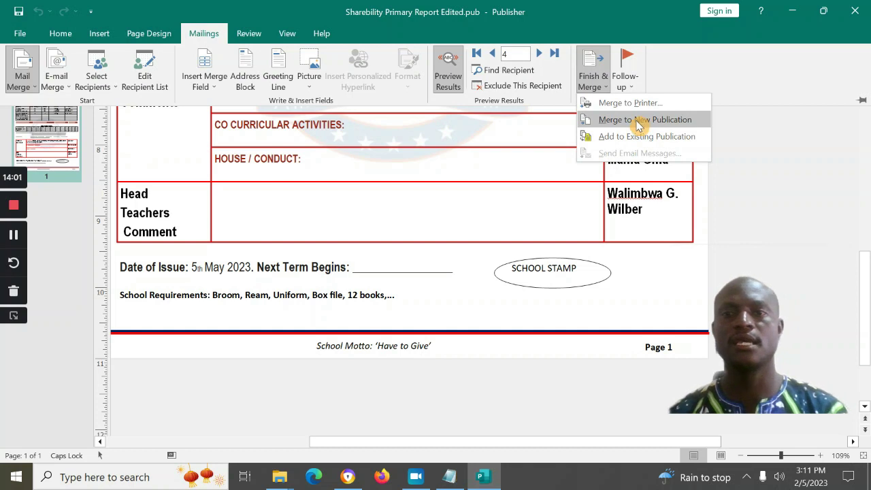
# Merge all student records to a new publication and zoom to 80% to read a report card
pyautogui.click(638, 122)
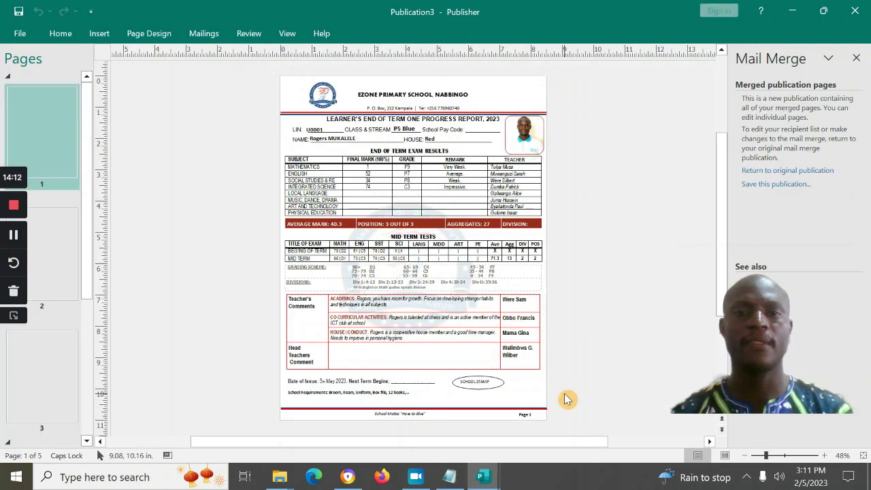
pyautogui.click(778, 457)
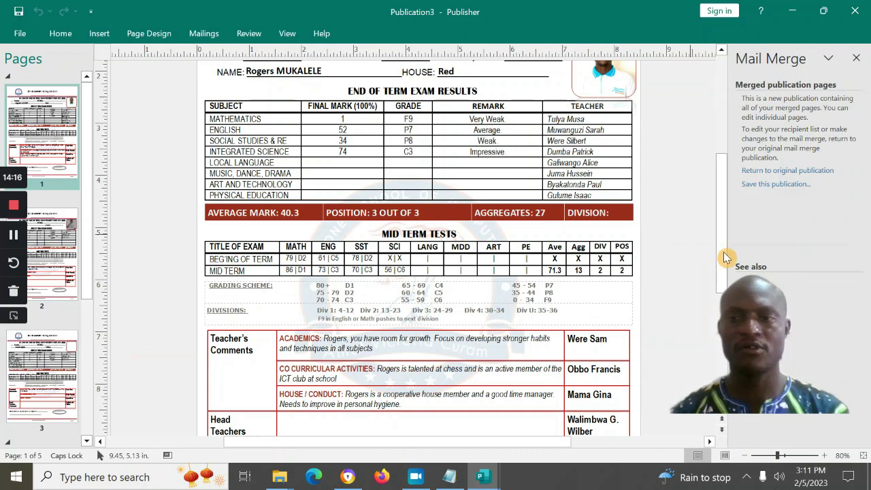
pyautogui.scroll(-3, 725, 272)
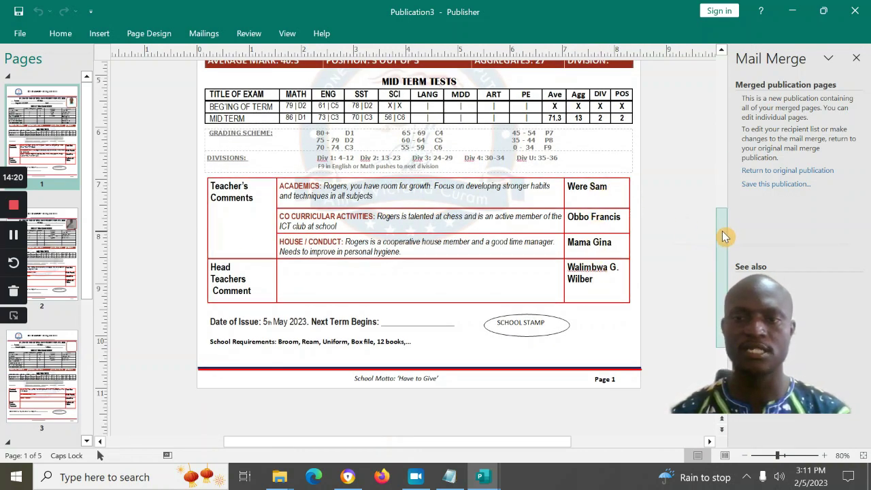
pyautogui.moveTo(722, 237)
pyautogui.mouseDown()
pyautogui.moveTo(723, 190)
pyautogui.moveTo(723, 243)
pyautogui.mouseUp()
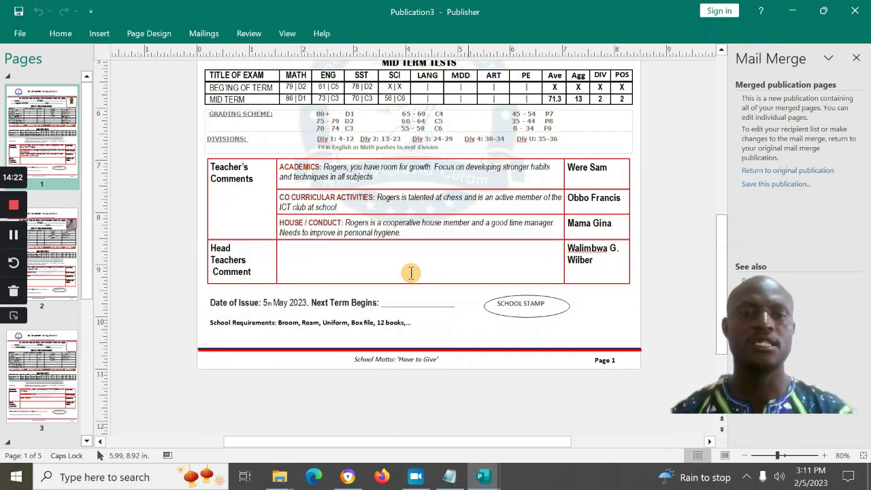
pyautogui.click(297, 309)
pyautogui.click(313, 330)
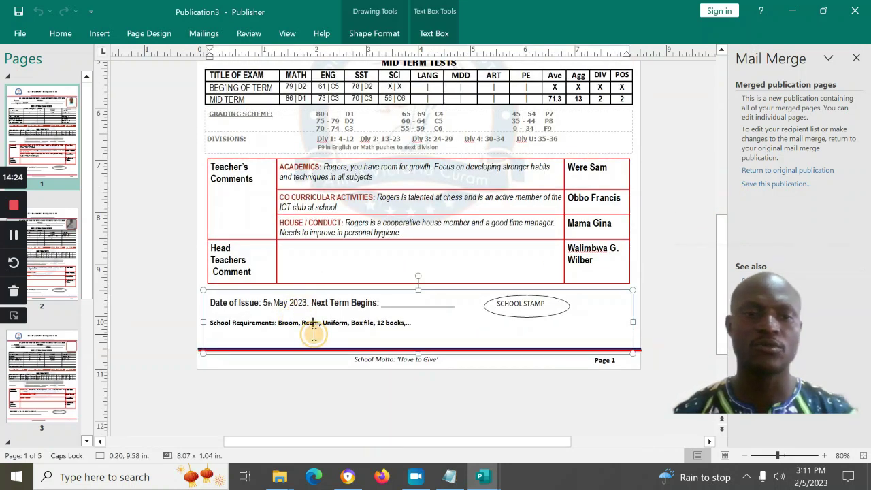
# Save the merged publication as a PDF named 'Reports P7' on the Desktop
pyautogui.click(21, 33)
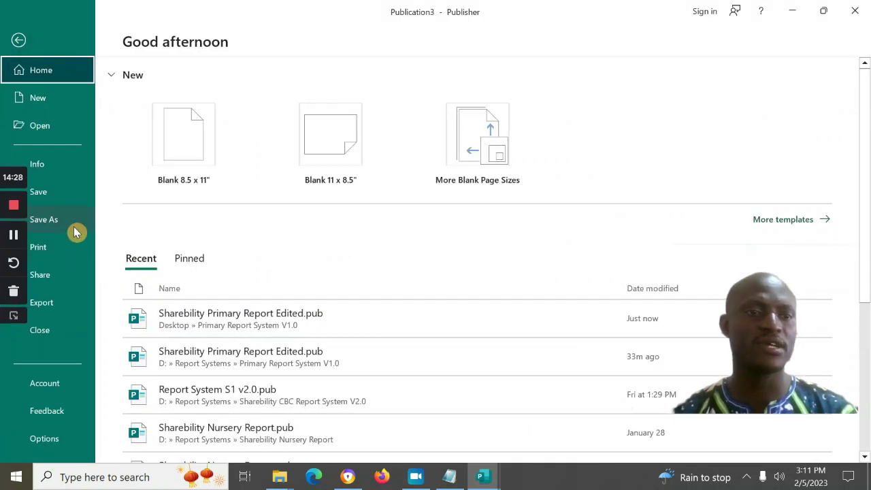
pyautogui.click(73, 226)
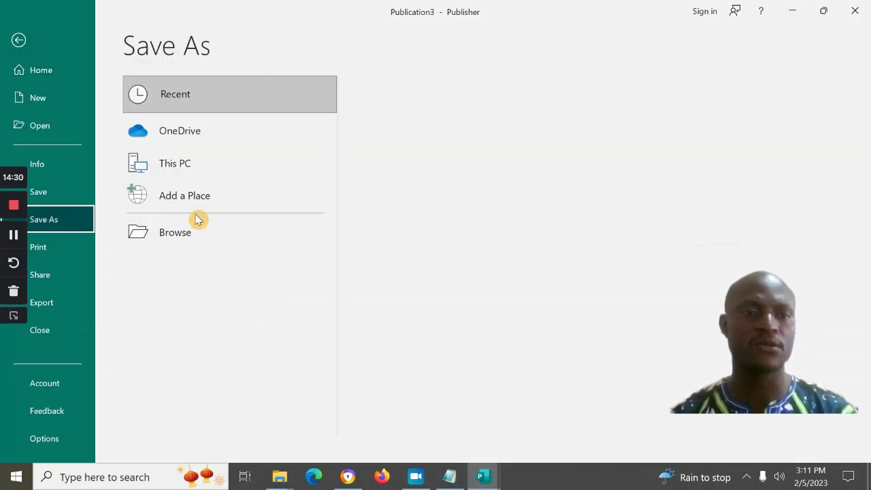
pyautogui.click(189, 231)
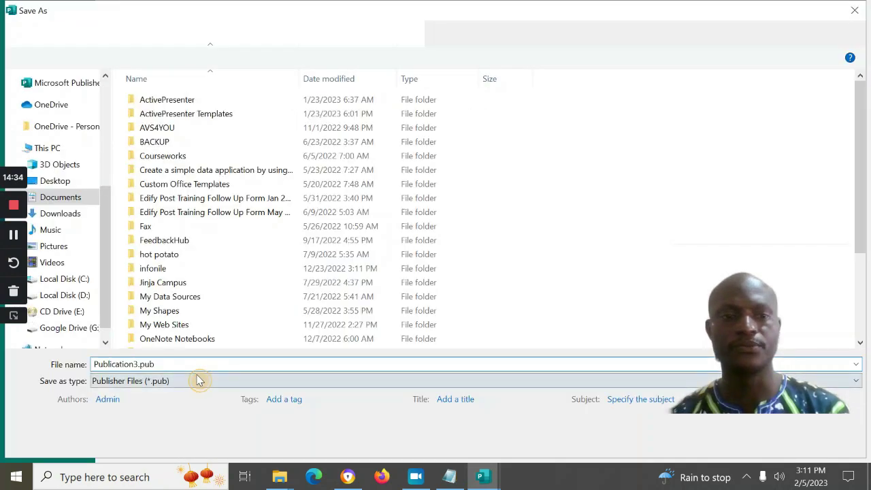
pyautogui.click(194, 381)
pyautogui.click(182, 188)
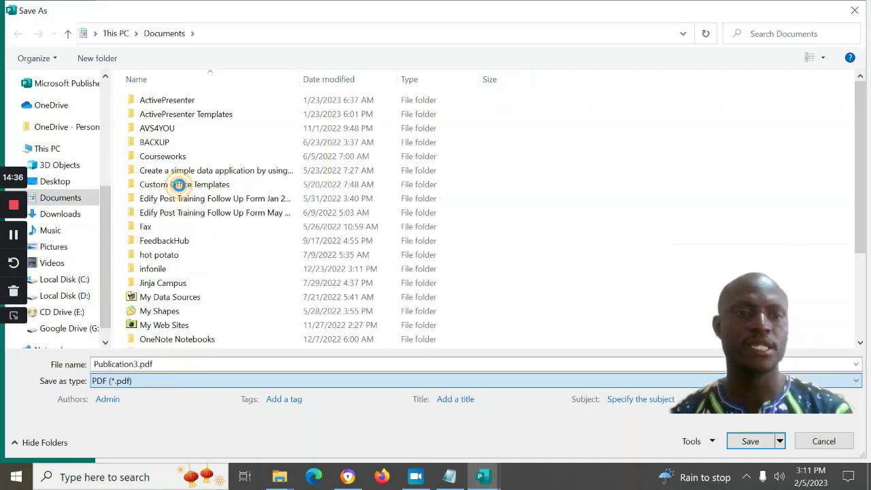
pyautogui.click(61, 183)
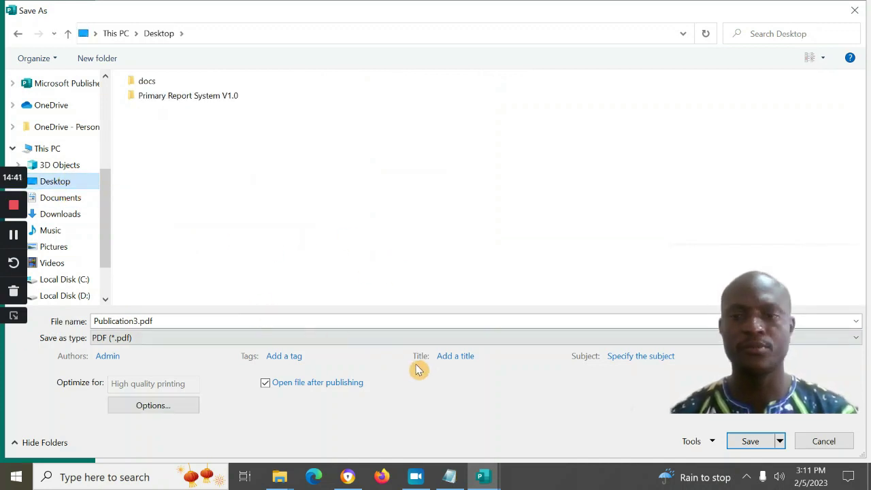
pyautogui.doubleClick(193, 314)
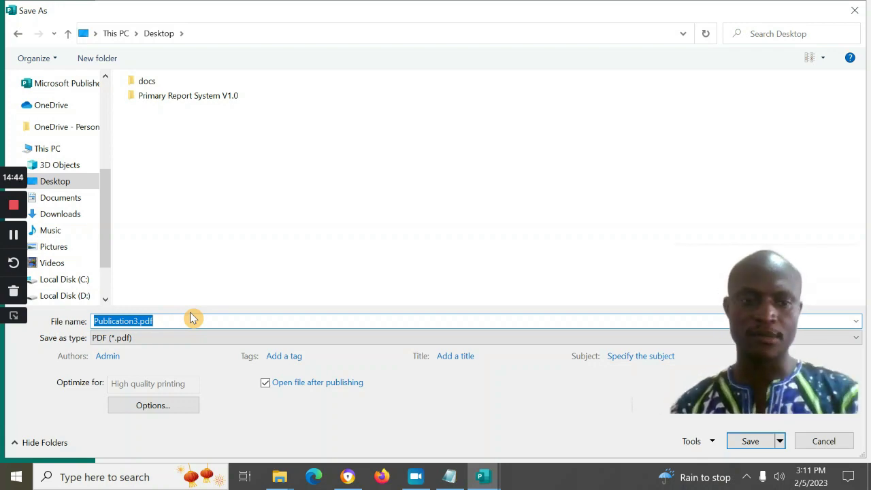
pyautogui.write('rts P7')
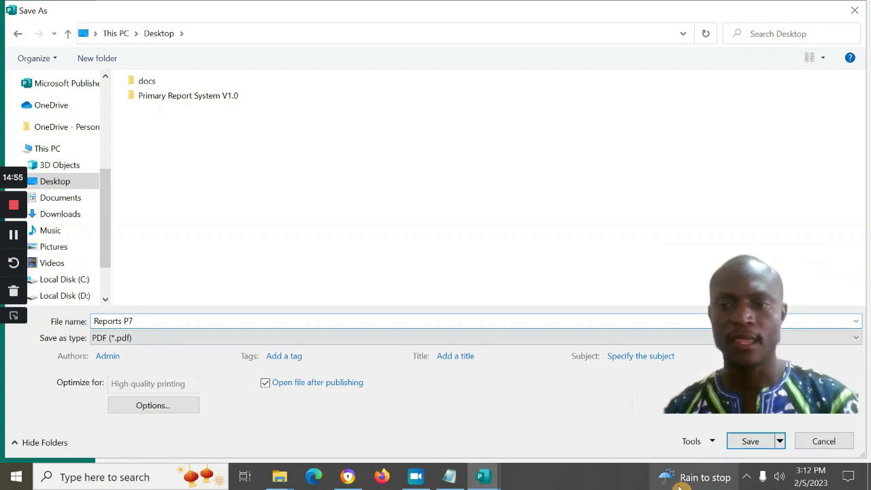
pyautogui.click(750, 443)
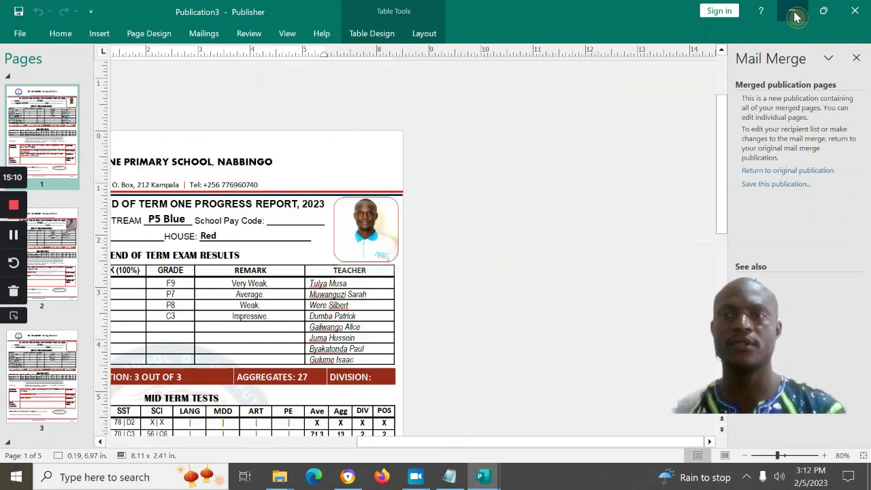
# Minimize the Publisher windows to reveal Reports P7.pdf and collapse the tools pane
pyautogui.click(793, 12)
pyautogui.click(794, 14)
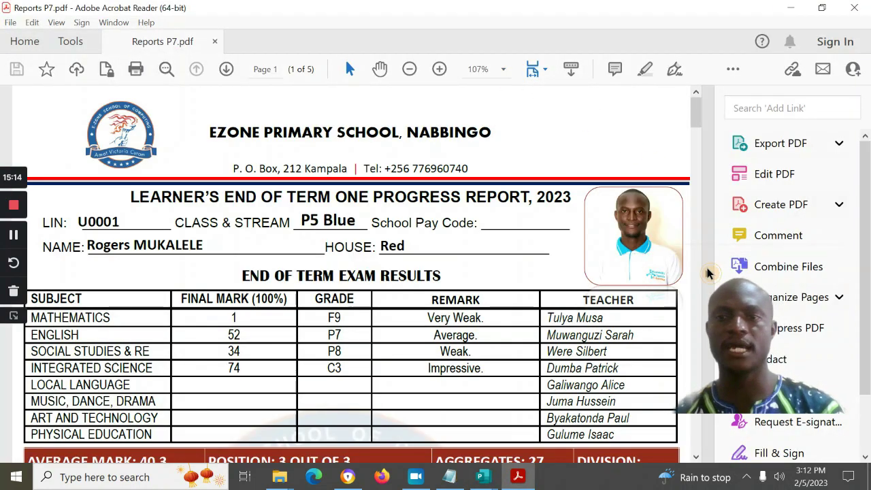
pyautogui.click(707, 274)
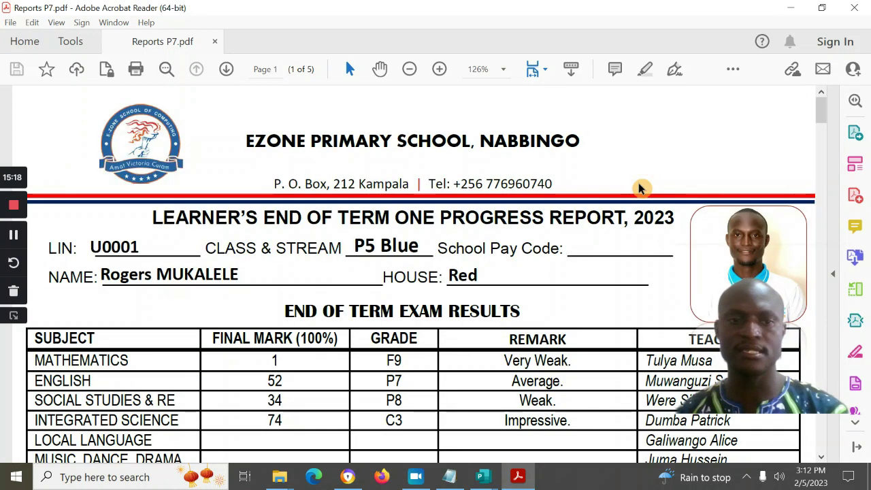
# Scroll through the report cards in Reports P7.pdf, then close Acrobat Reader
pyautogui.scroll(-2, 640, 187)
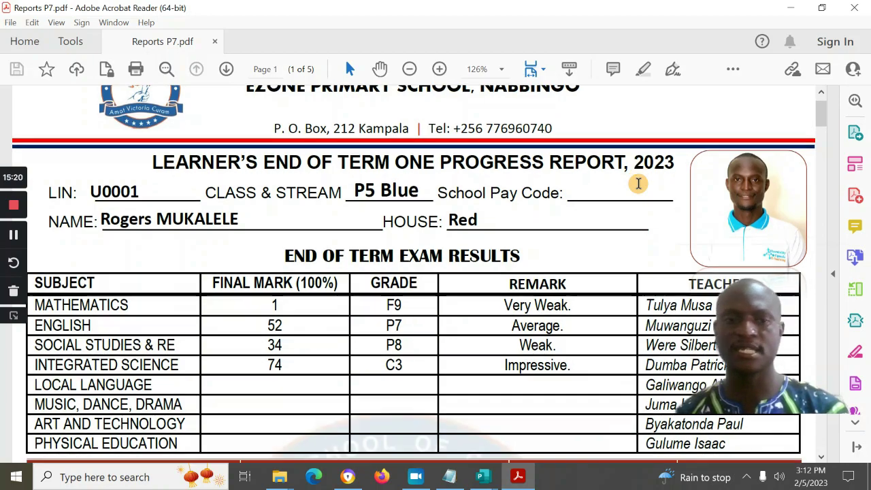
pyautogui.scroll(-10, 638, 183)
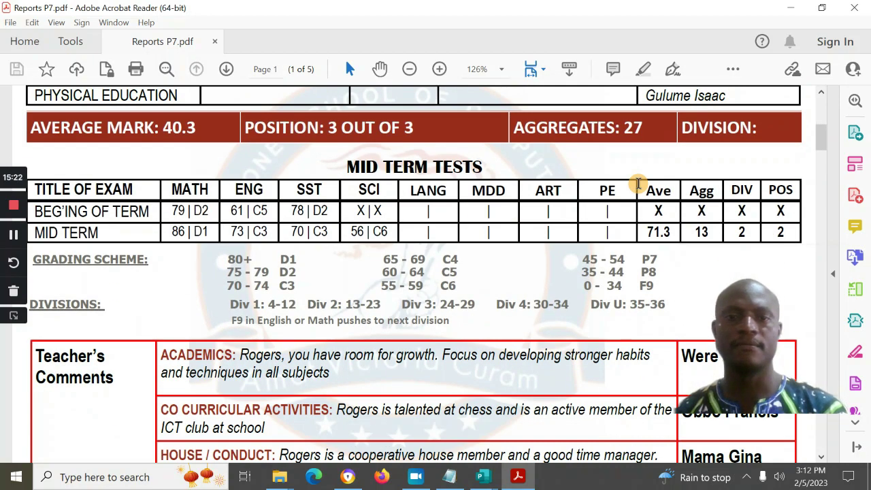
pyautogui.scroll(-2, 639, 184)
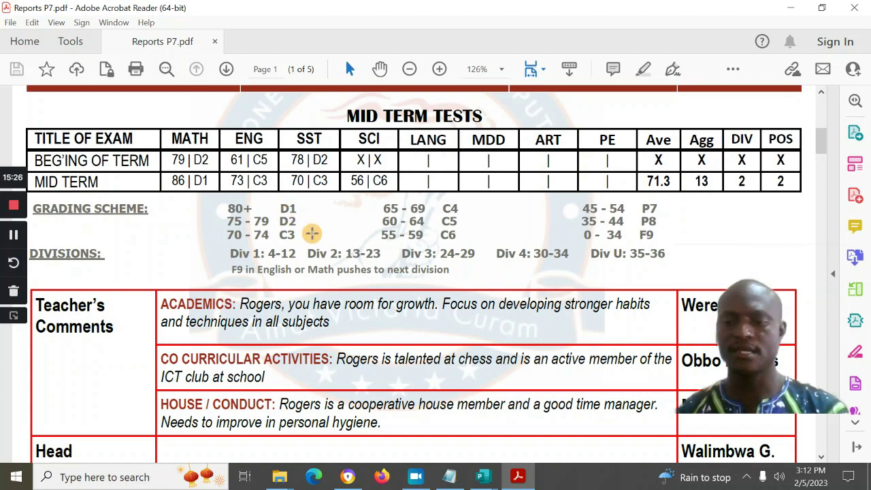
pyautogui.scroll(-11, 312, 234)
pyautogui.scroll(-20, 312, 234)
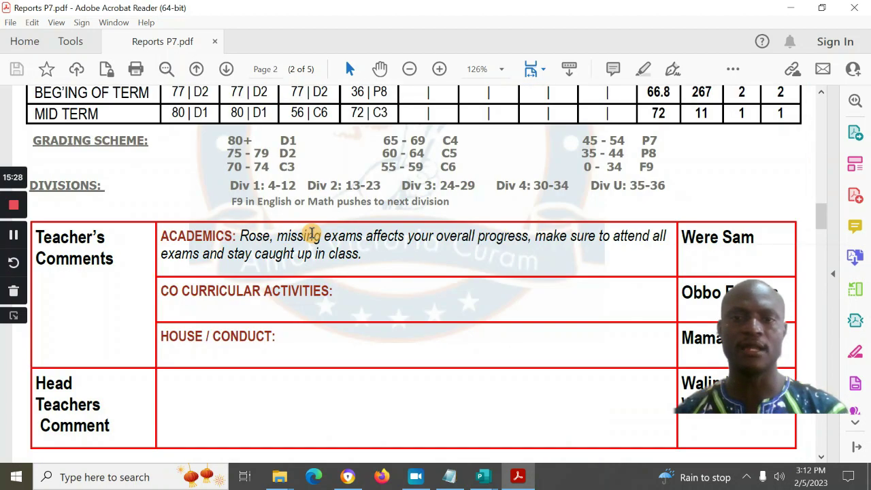
pyautogui.scroll(-20, 312, 233)
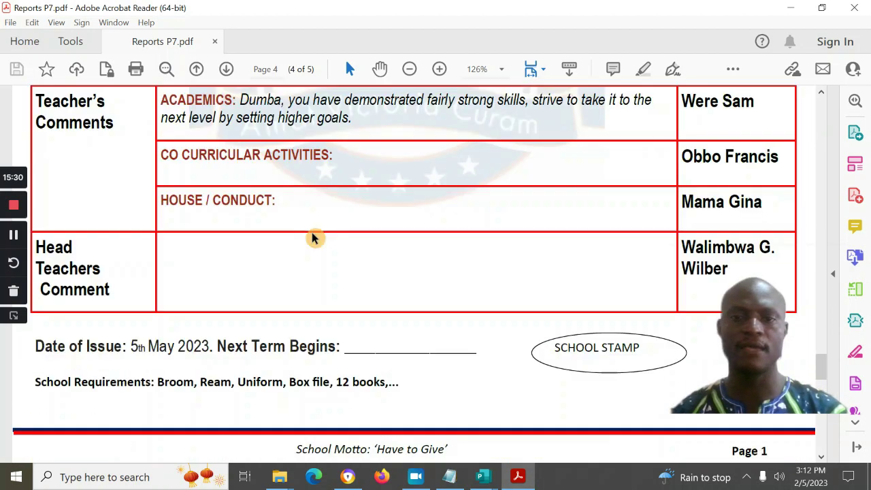
pyautogui.scroll(-20, 314, 238)
pyautogui.scroll(20, 314, 237)
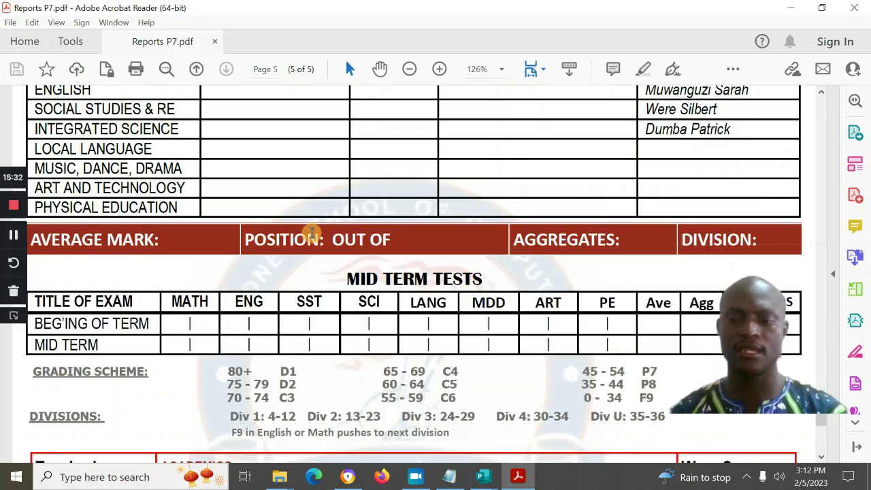
pyautogui.scroll(6, 314, 238)
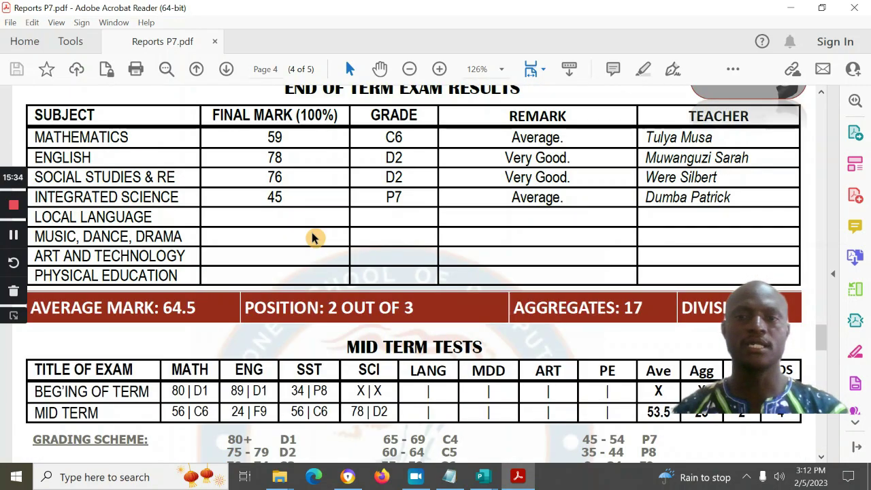
pyautogui.scroll(3, 313, 235)
pyautogui.scroll(2, 311, 232)
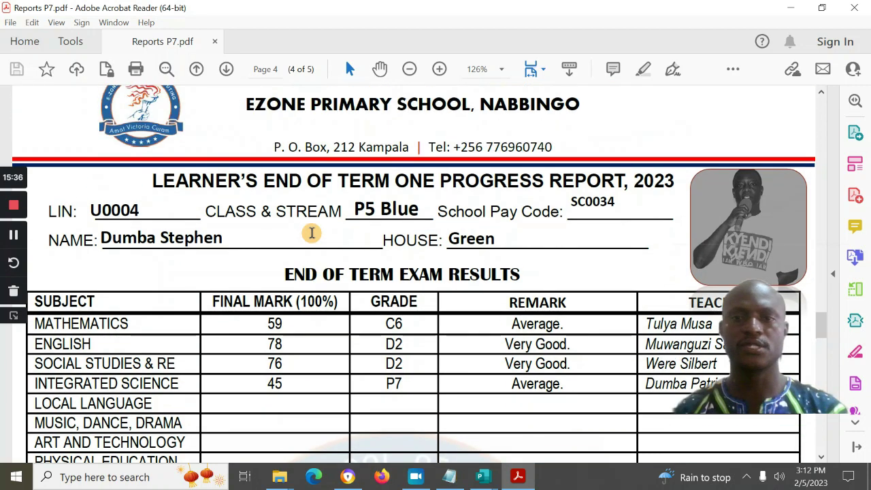
pyautogui.click(857, 14)
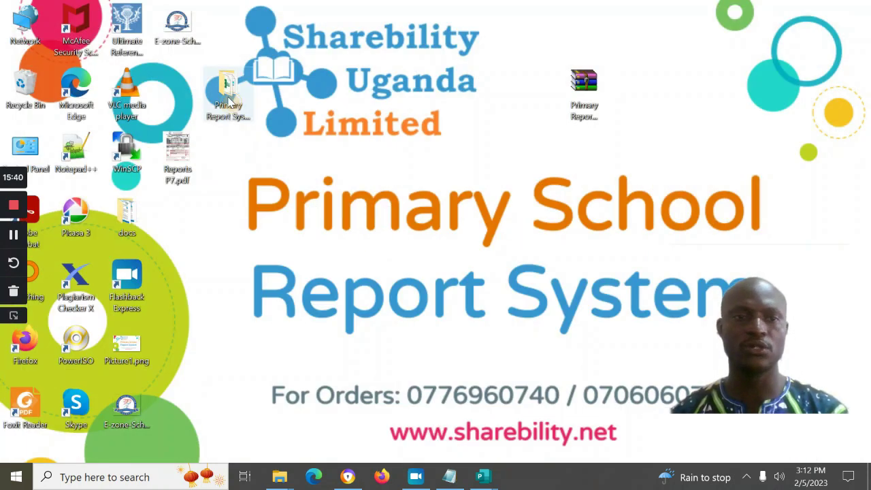
# Open the Primary Report System V1.0 folder in a maximized File Explorer window
pyautogui.doubleClick(228, 89)
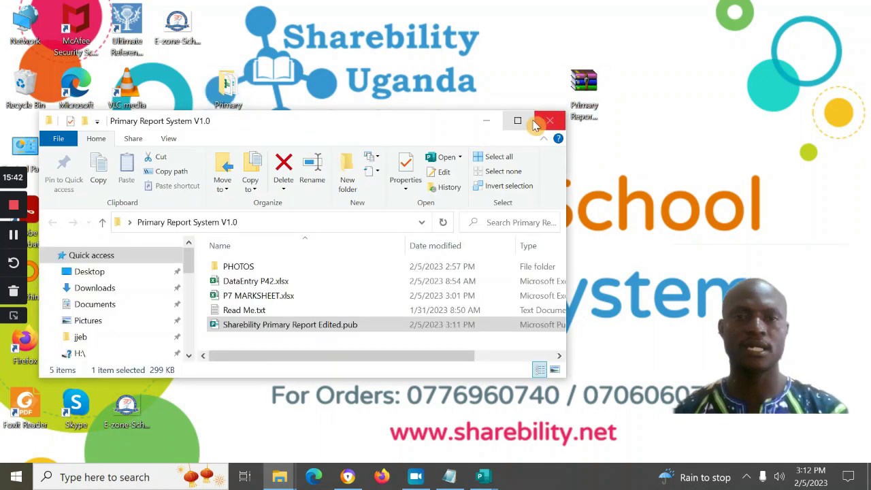
pyautogui.click(517, 121)
pyautogui.click(264, 265)
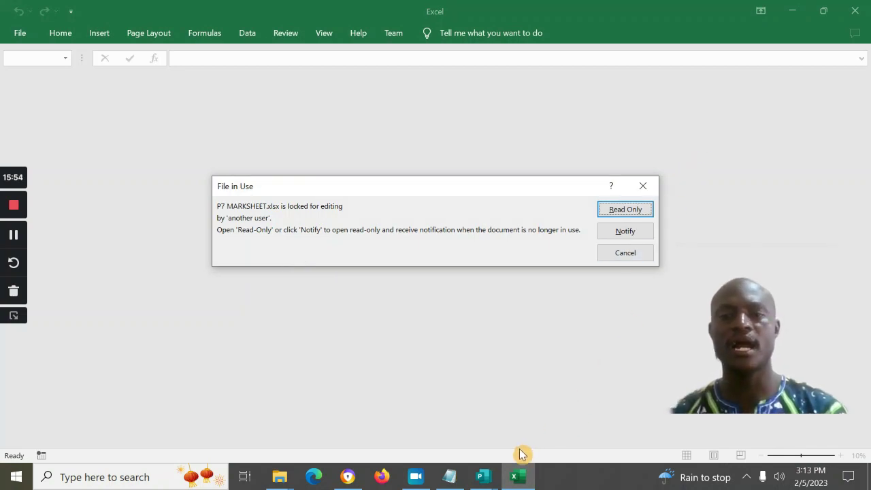
pyautogui.moveTo(492, 474)
pyautogui.click(545, 438)
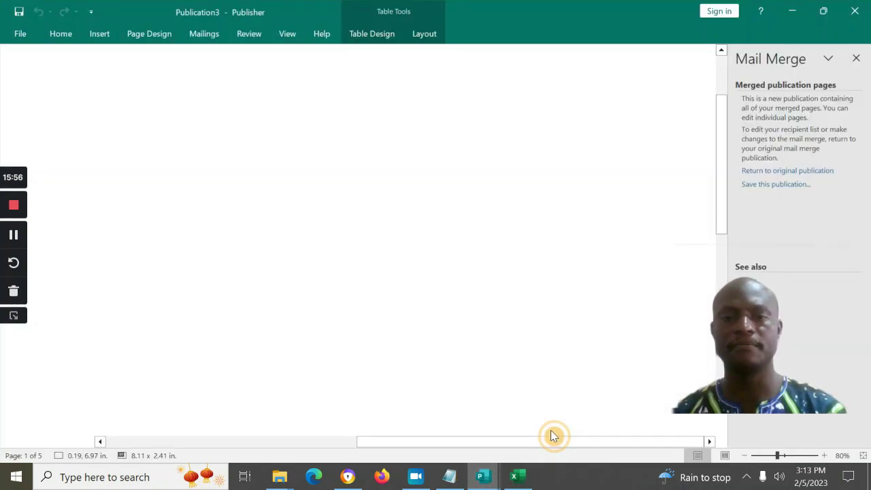
pyautogui.click(868, 4)
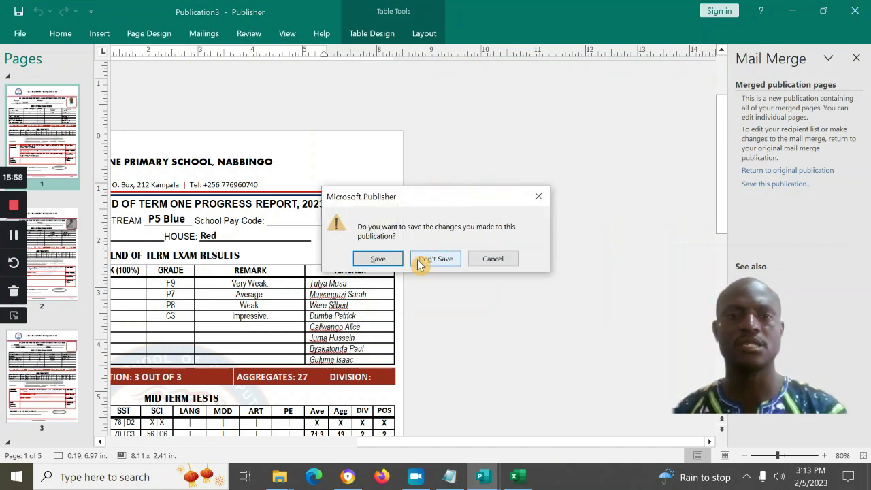
pyautogui.click(394, 261)
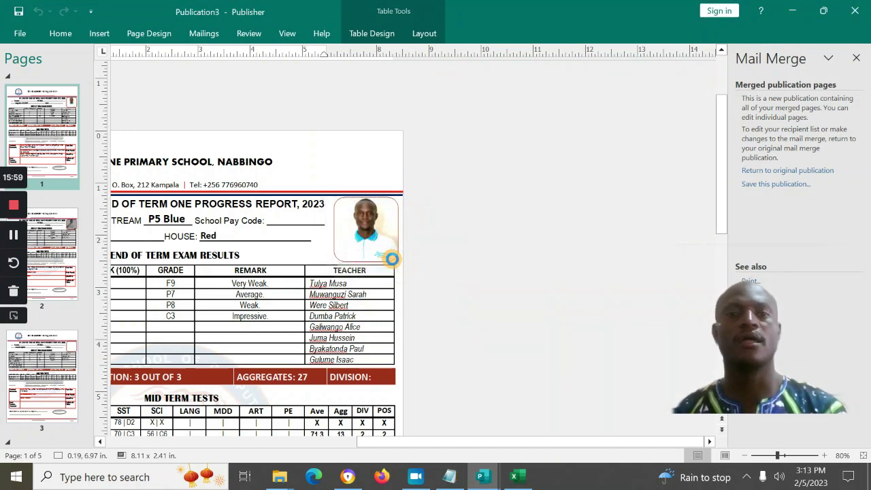
pyautogui.press('Return')
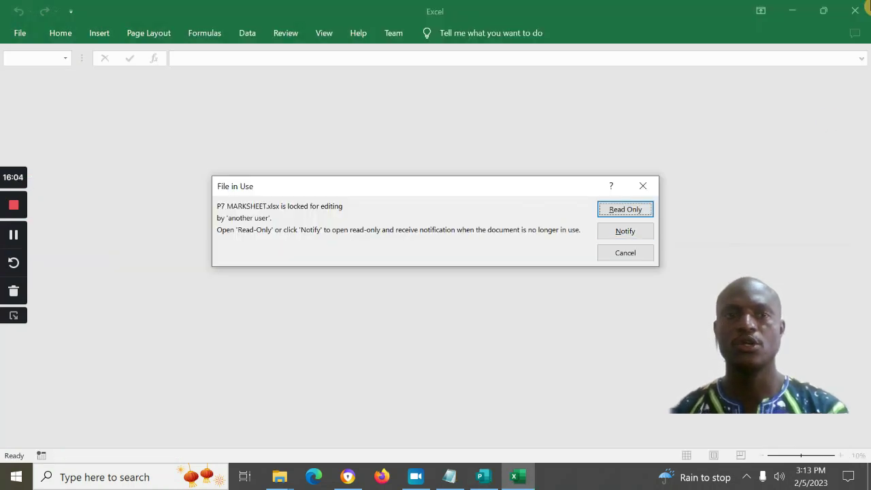
# Open P7 MARKSHEET read-only and switch to the ClassTr sheet
pyautogui.click(479, 471)
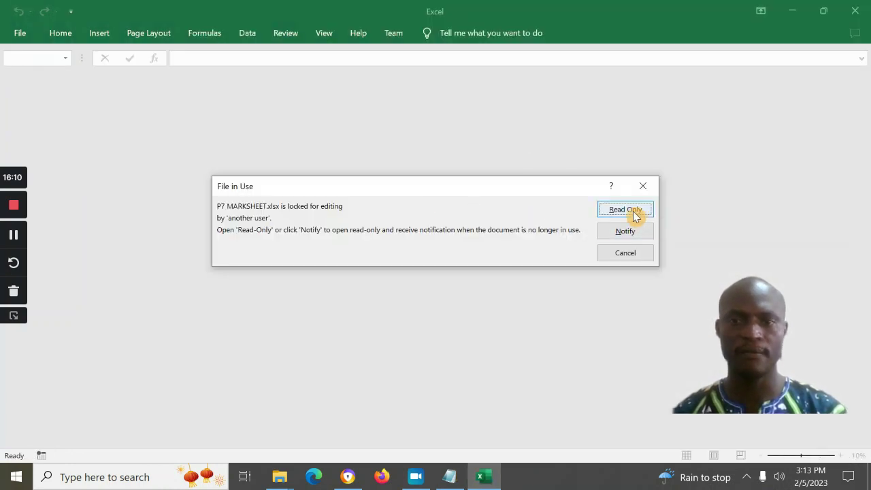
pyautogui.click(632, 212)
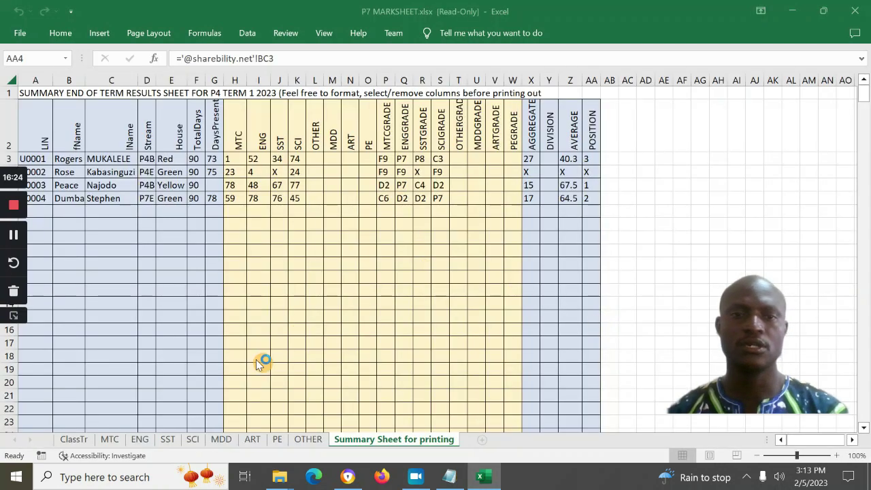
pyautogui.click(75, 439)
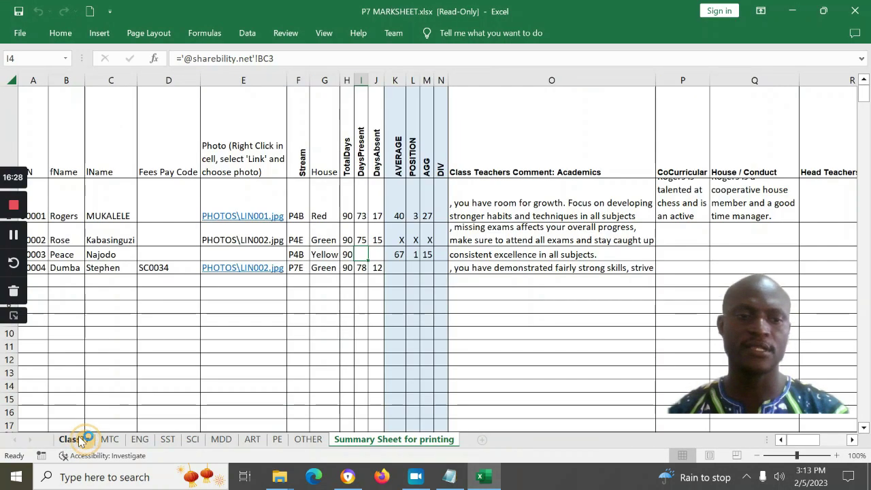
# Check the students' CoCurricular comment cells and move across to the grading tables
pyautogui.click(674, 231)
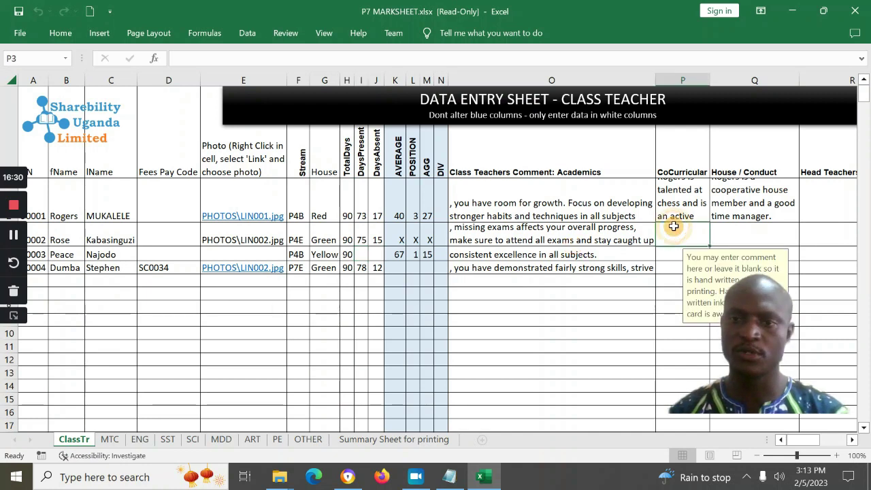
pyautogui.click(670, 255)
pyautogui.press('Right')
pyautogui.press('Right')
pyautogui.press('Right')
pyautogui.press('Right')
pyautogui.press('Right')
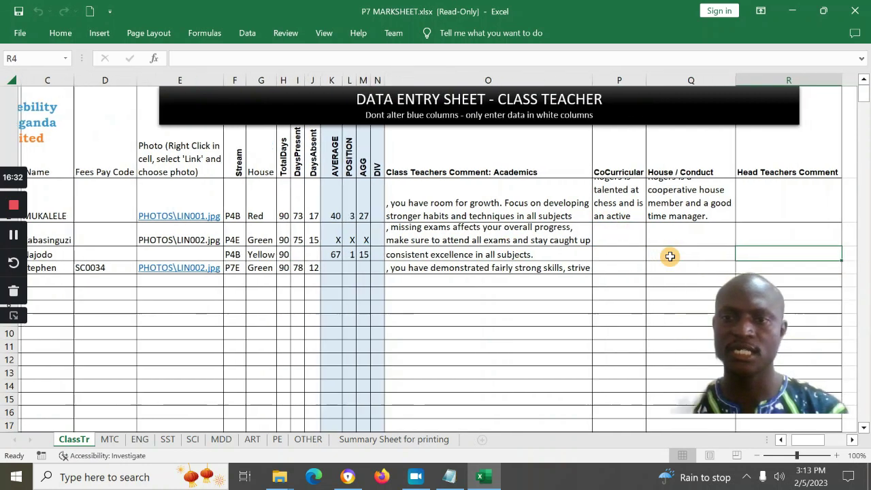
pyautogui.click(519, 233)
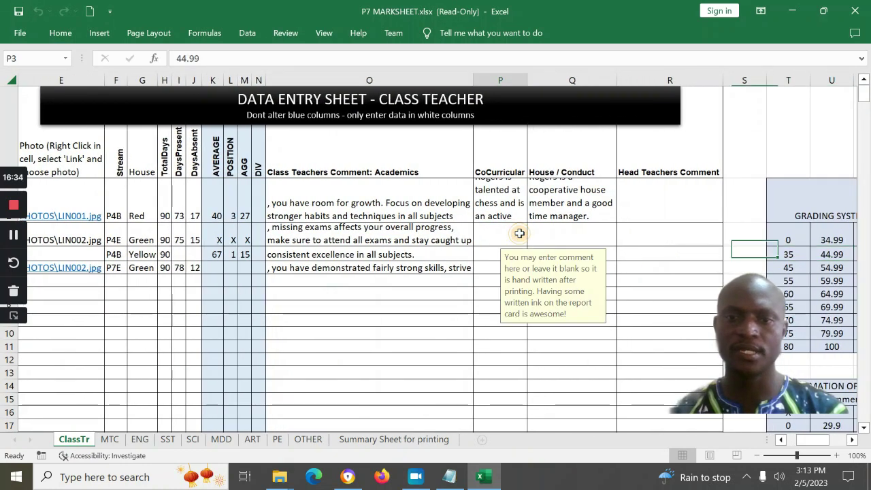
pyautogui.press('Right')
pyautogui.press('Right')
pyautogui.press('Right')
pyautogui.press('Right')
pyautogui.press('Right')
pyautogui.press('Right')
pyautogui.press('Right')
pyautogui.press('Right')
pyautogui.press('Right')
pyautogui.press('Right')
pyautogui.press('Right')
pyautogui.press('Right')
pyautogui.press('Right')
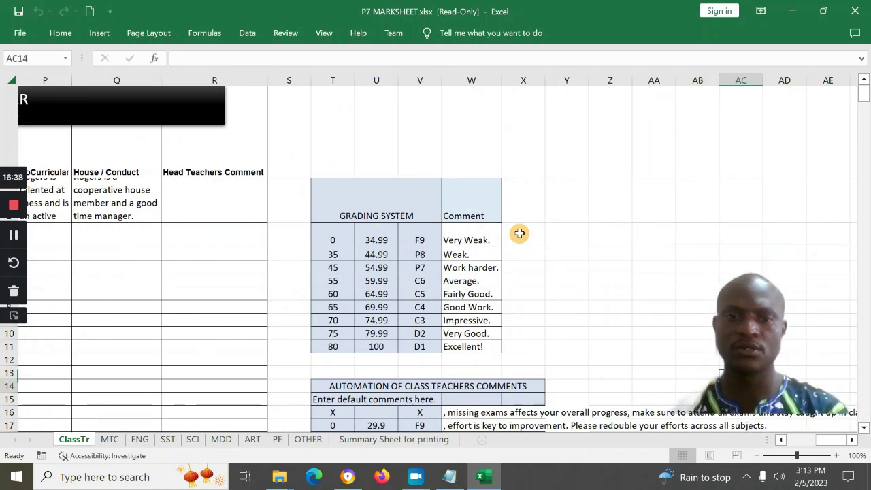
pyautogui.press('Down')
pyautogui.press('Down')
pyautogui.press('Down')
pyautogui.press('Down')
pyautogui.press('Down')
pyautogui.press('Down')
pyautogui.press('Down')
pyautogui.press('Down')
pyautogui.press('Down')
pyautogui.press('Down')
pyautogui.press('Down')
pyautogui.press('Down')
# Review the P7, C5, C3 and D1 grade comments and D2's 79.9 limit, then close Excel and Explorer
pyautogui.click(451, 132)
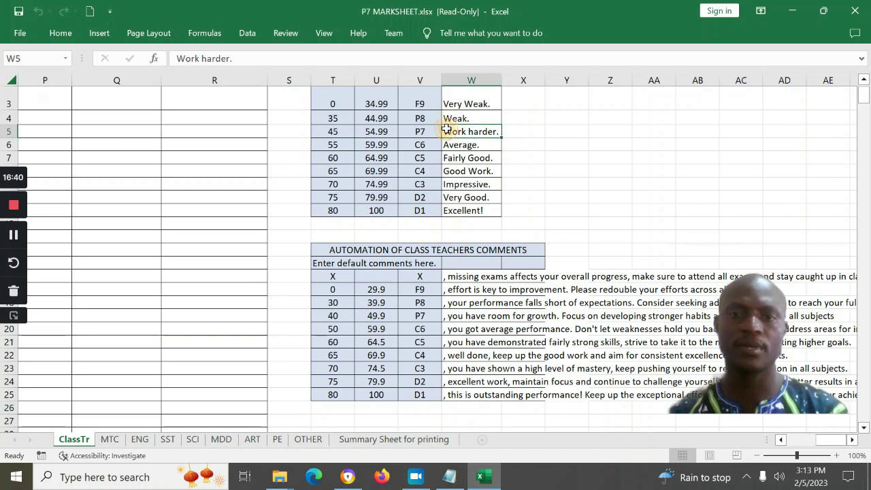
pyautogui.click(456, 157)
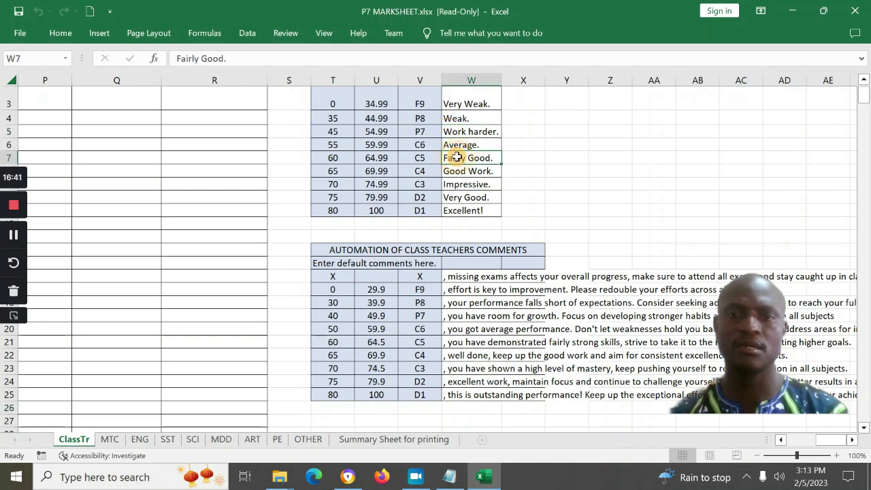
pyautogui.click(468, 340)
pyautogui.click(468, 368)
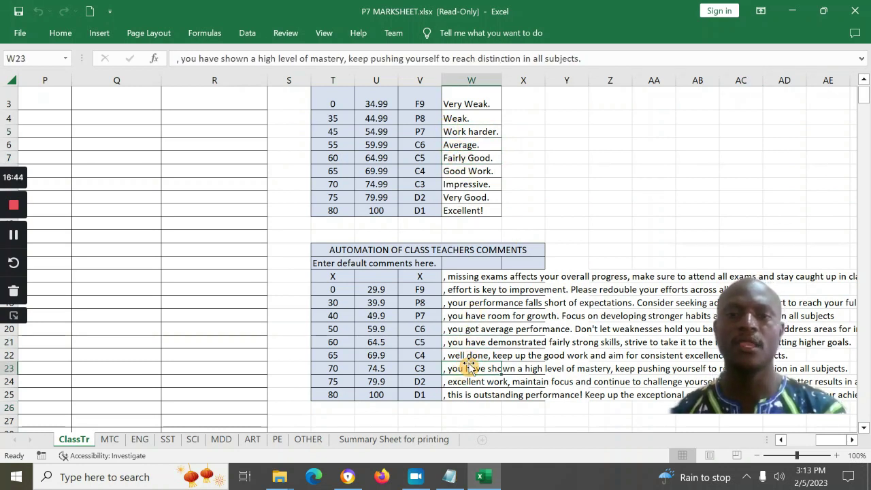
pyautogui.click(459, 394)
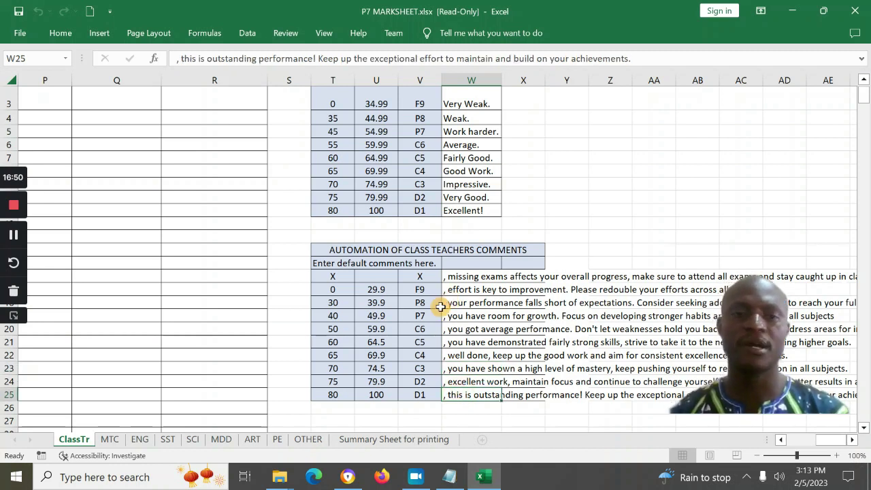
pyautogui.click(380, 377)
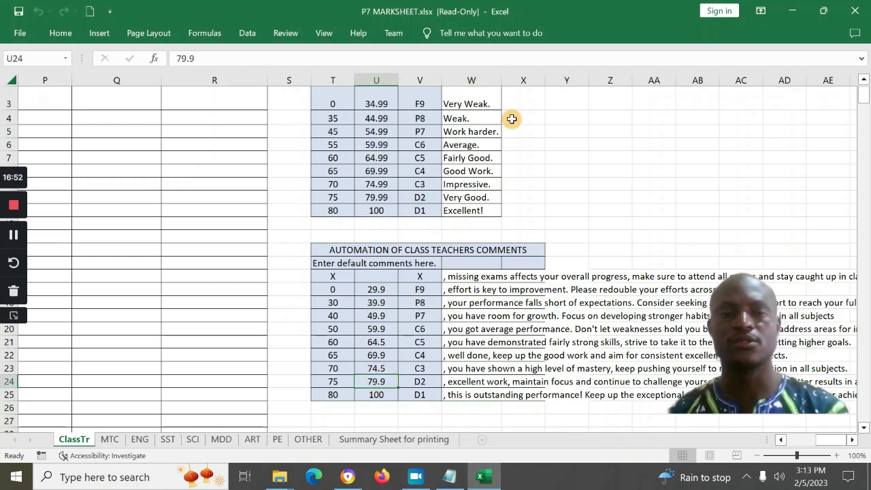
pyautogui.click(867, 4)
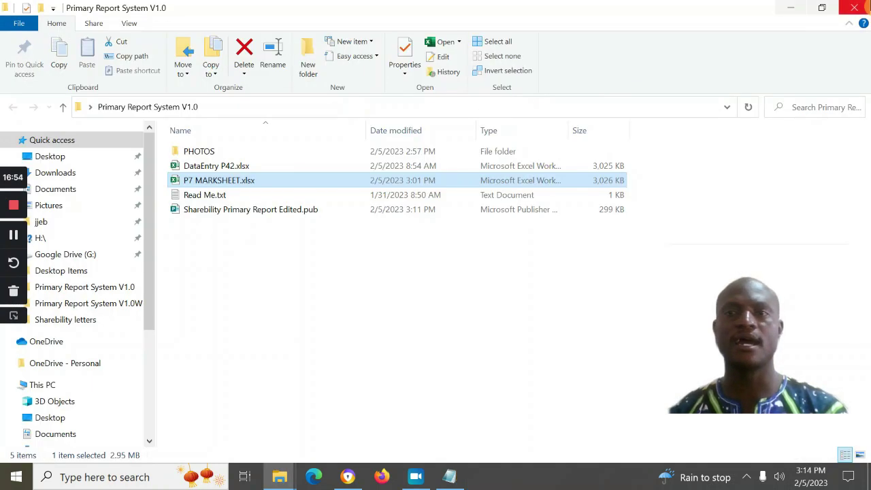
pyautogui.click(856, 6)
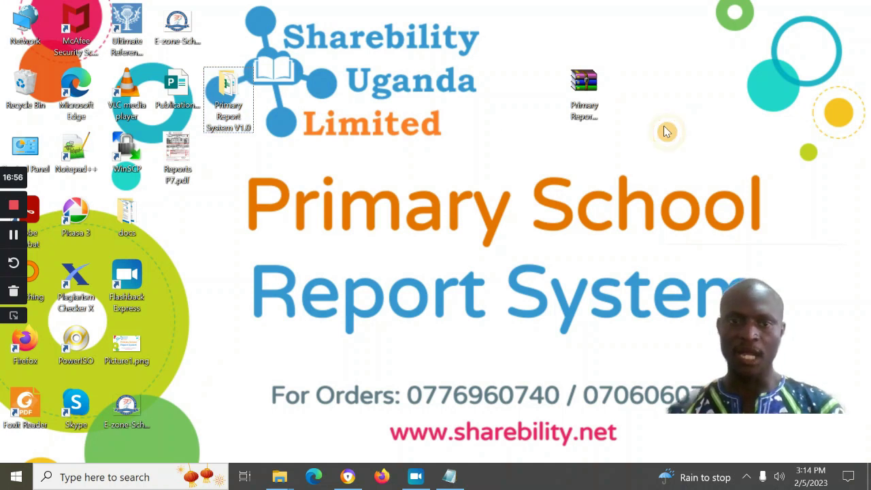